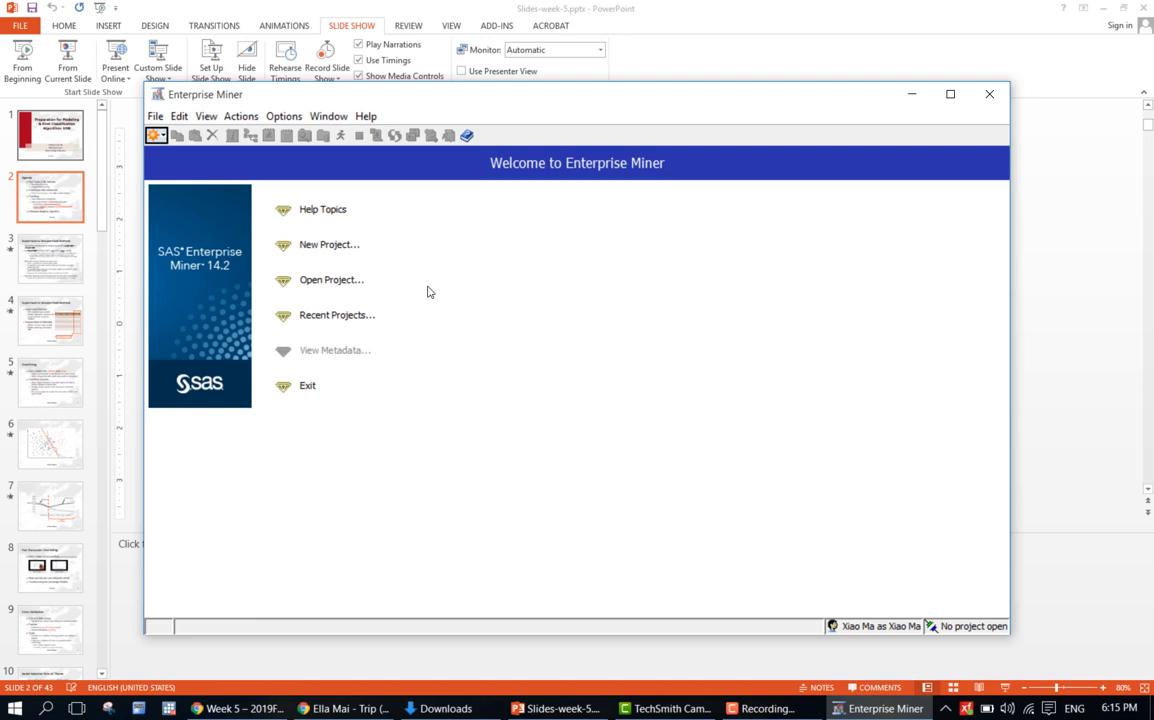
Open the Telco_churn_copy project in a maximized window and open its EDA_n_more diagram
click(351, 286)
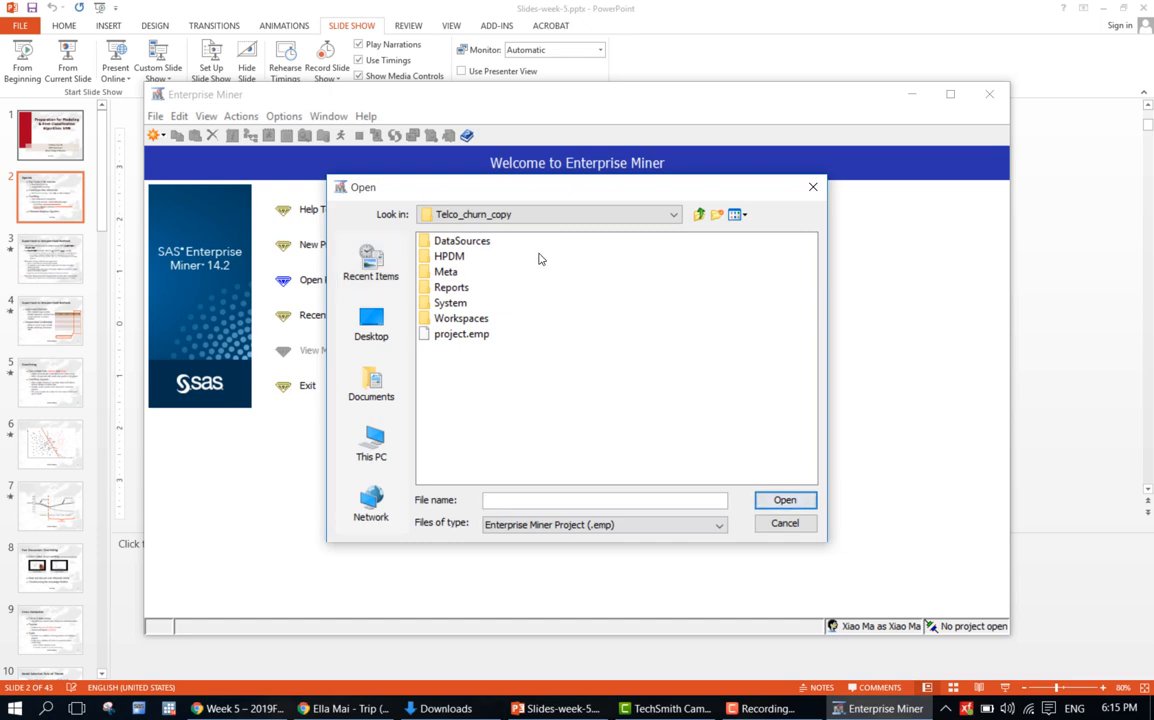
click(461, 334)
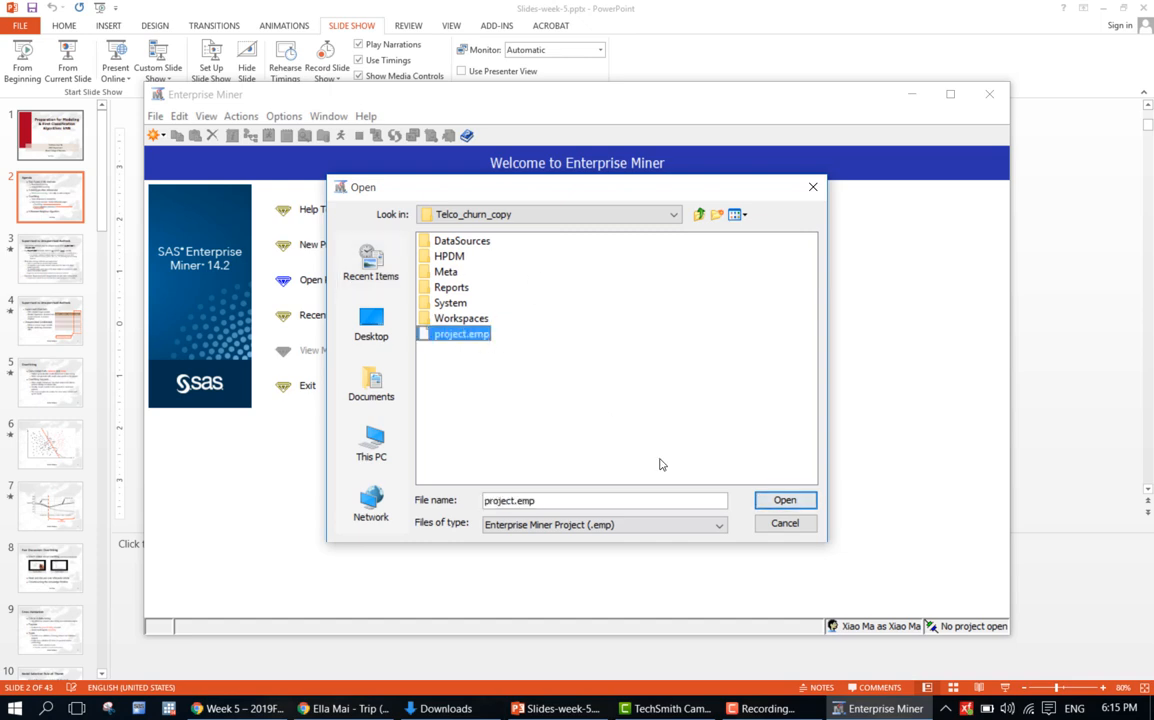
click(765, 502)
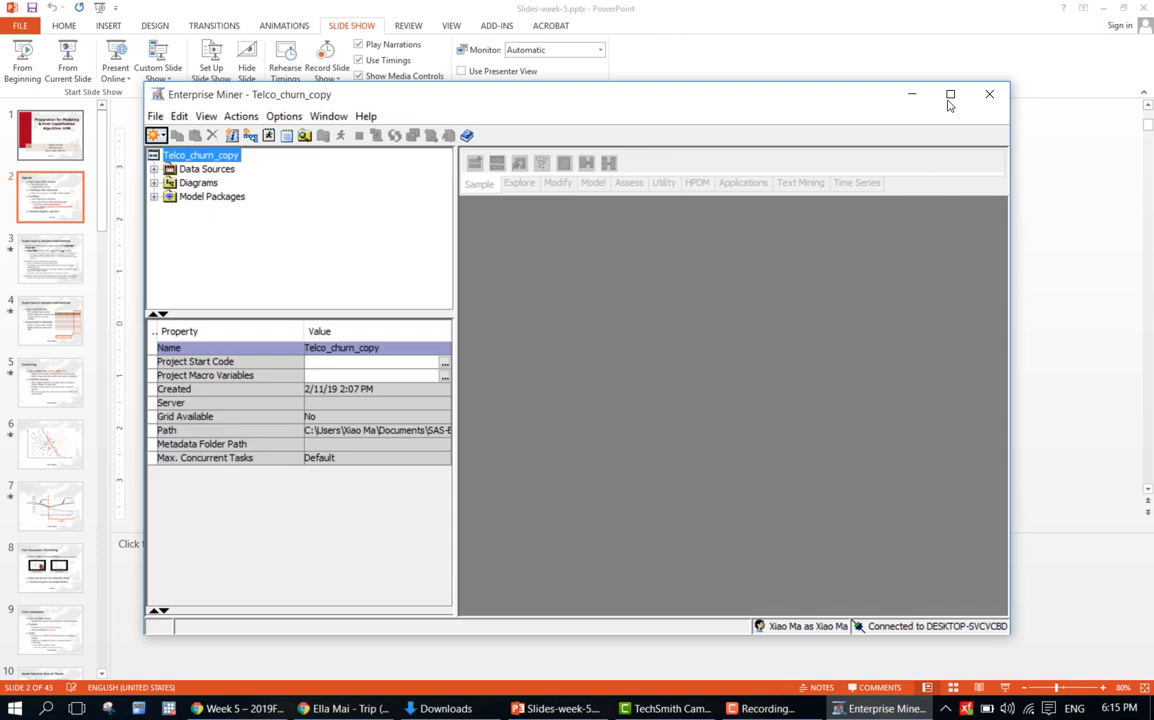
click(950, 95)
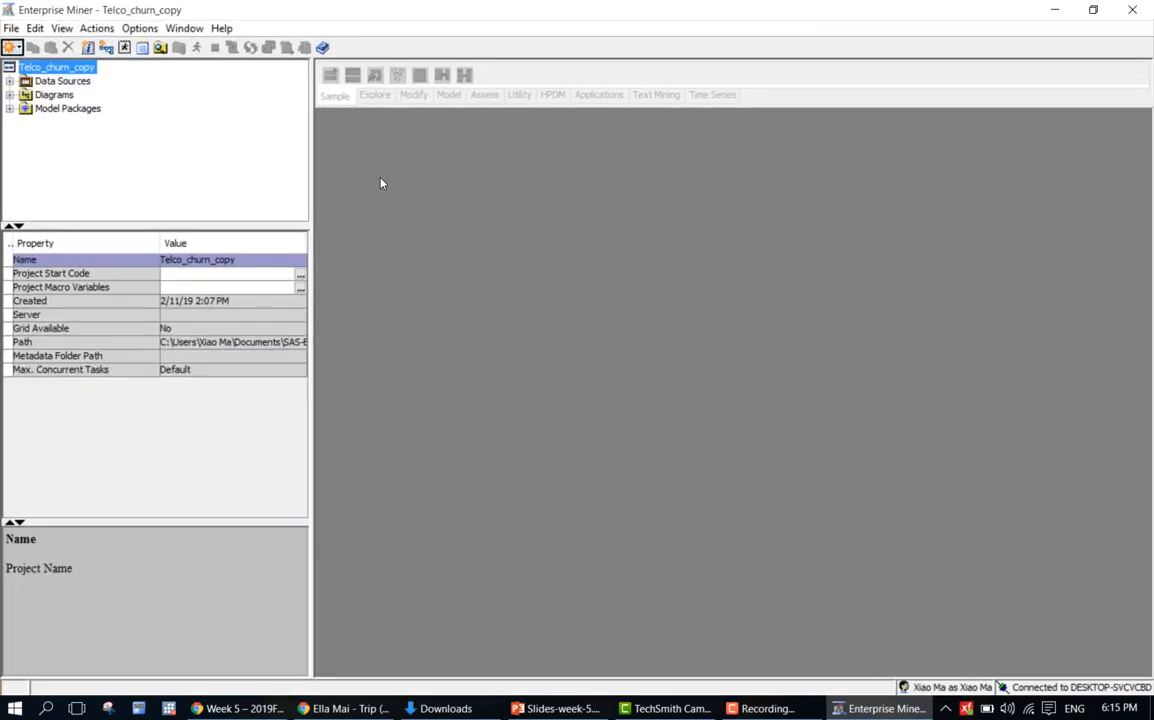
click(9, 95)
double_click(46, 106)
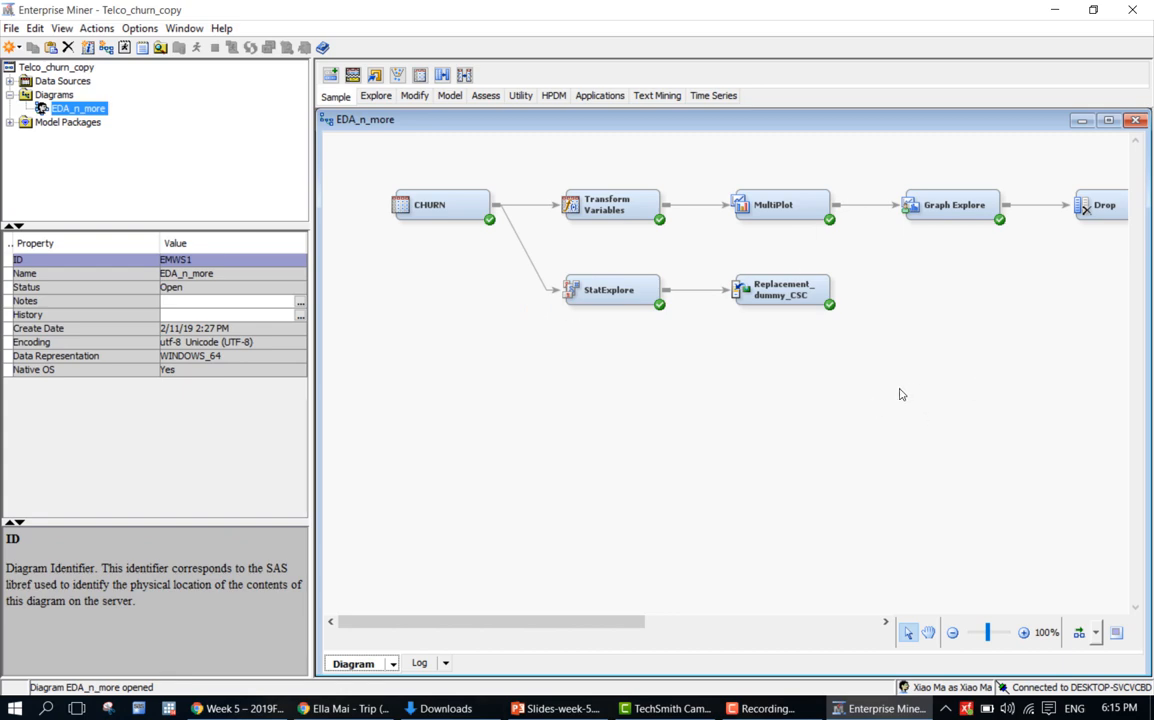
Close the EDA_n_more diagram and the Telco_churn_copy project
click(1134, 121)
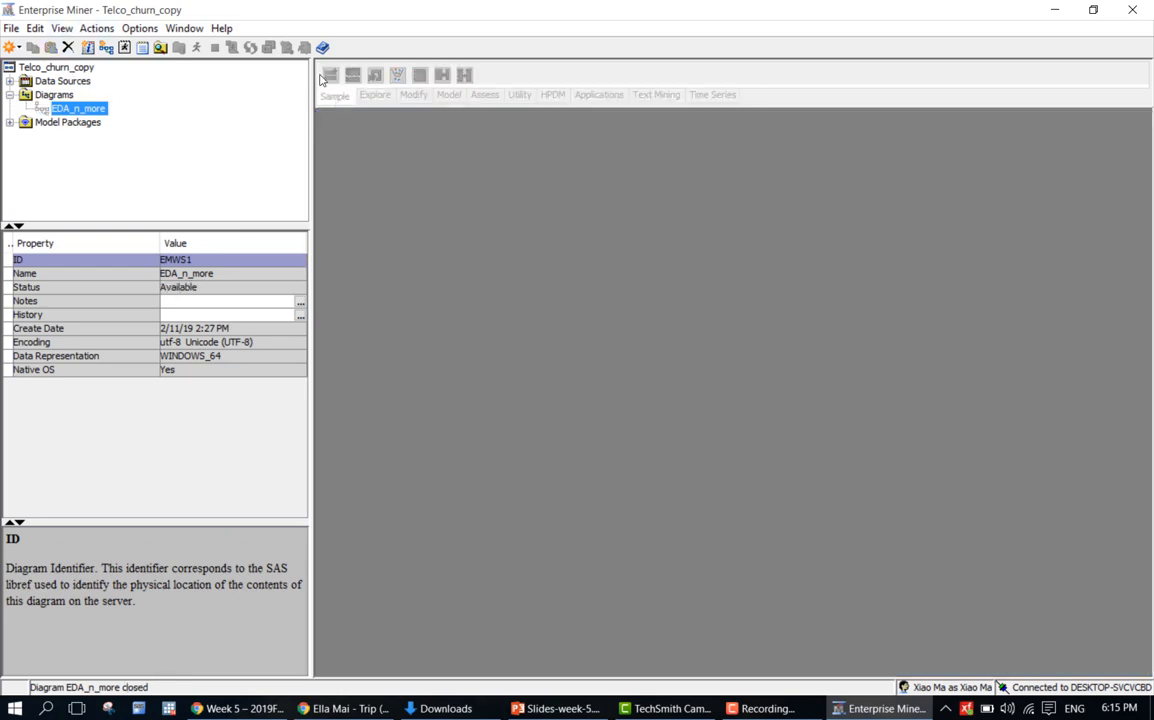
click(11, 28)
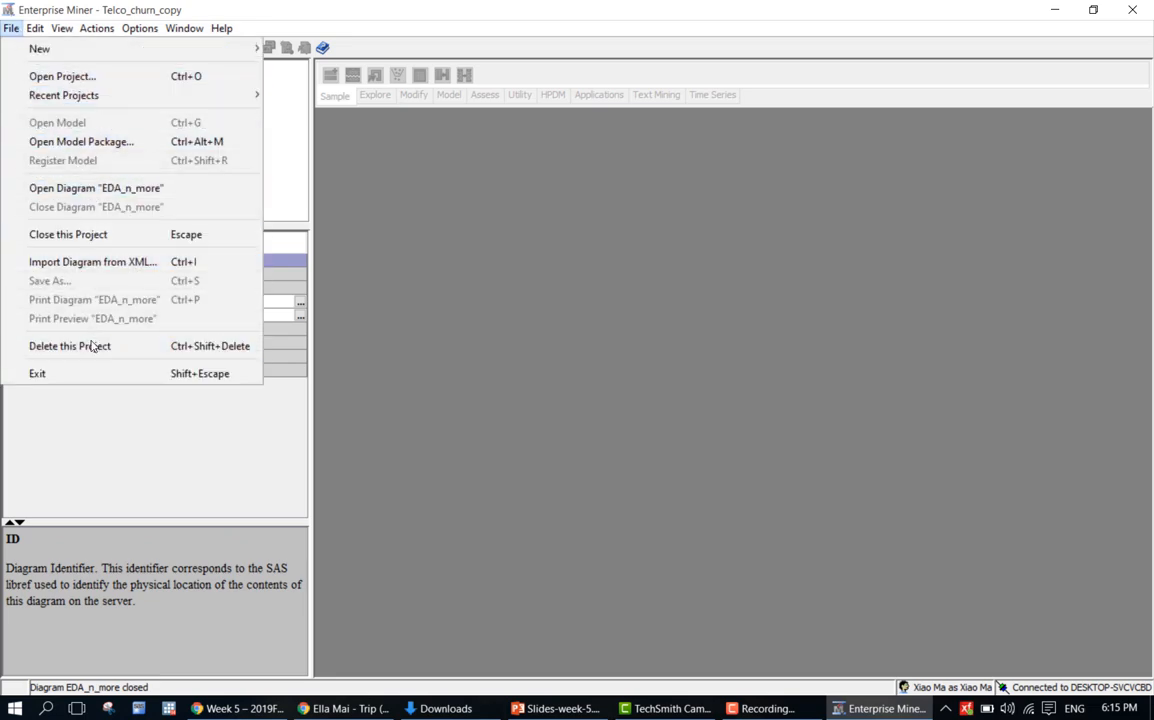
click(95, 236)
click(533, 383)
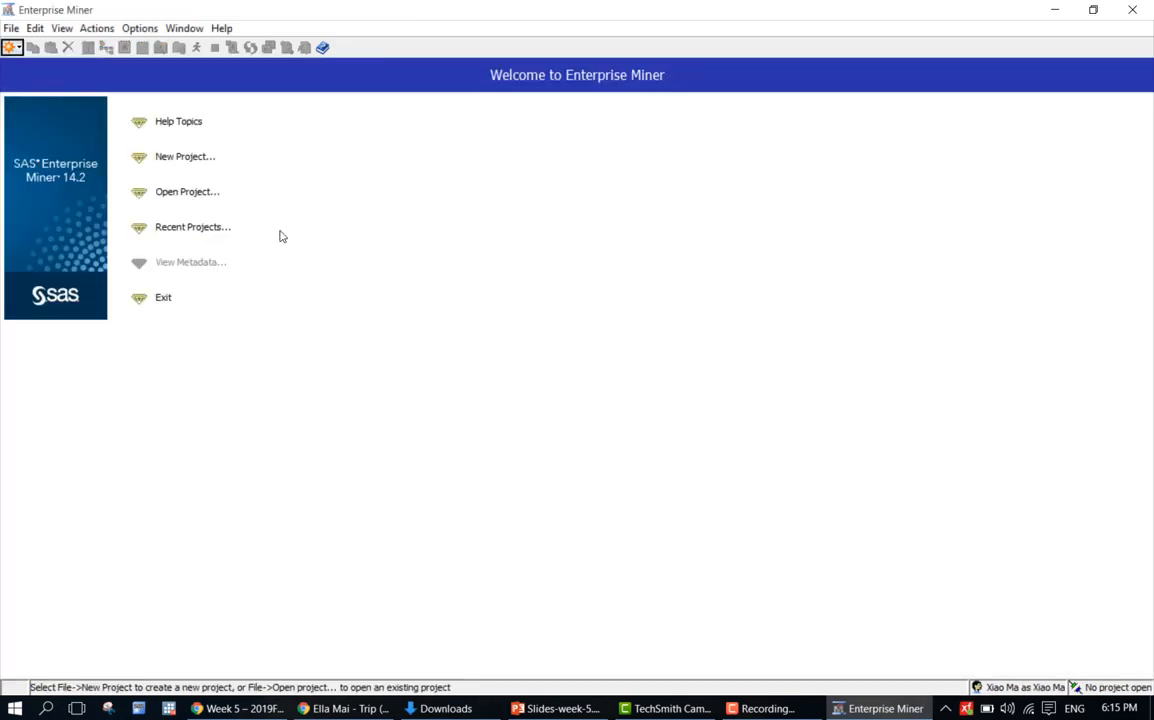
Open the TelCo1 project from the z(obs) folder and open its firstDia diagram
click(222, 194)
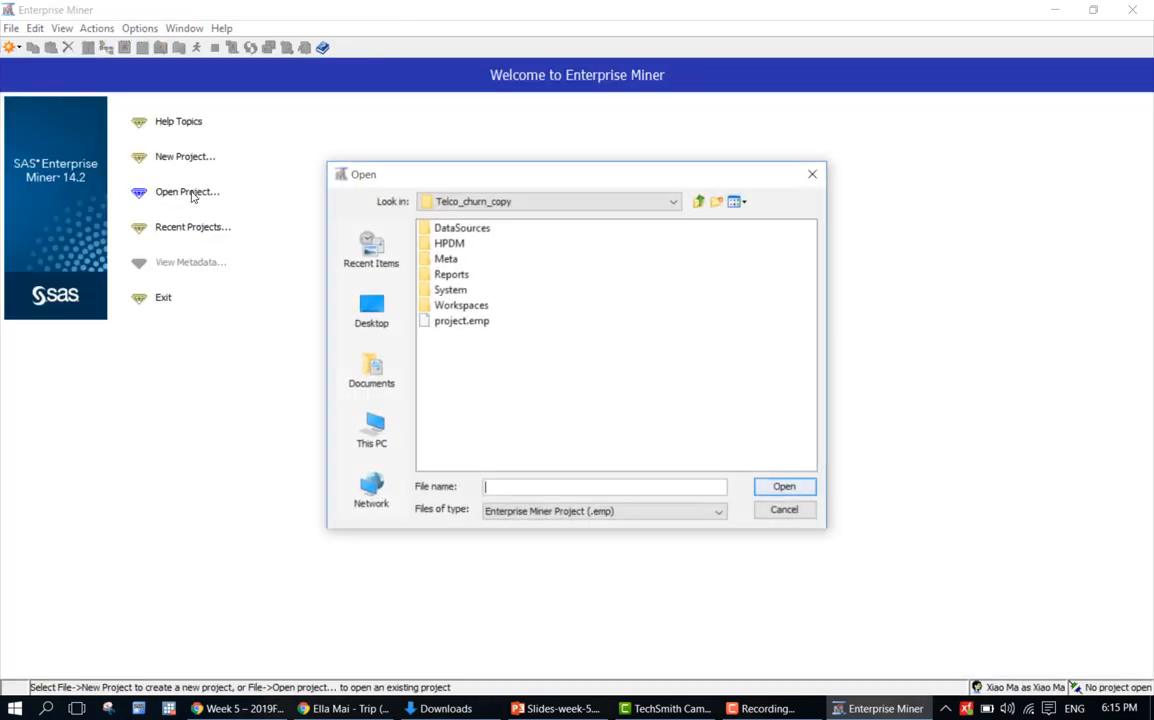
click(699, 202)
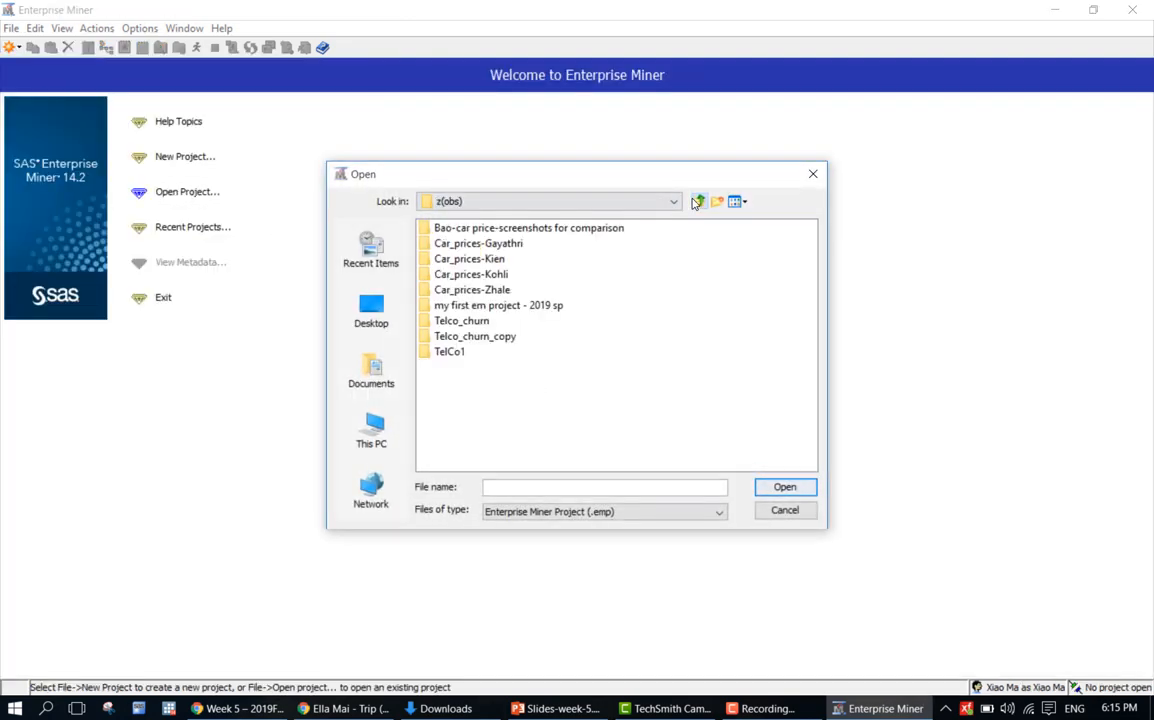
click(462, 321)
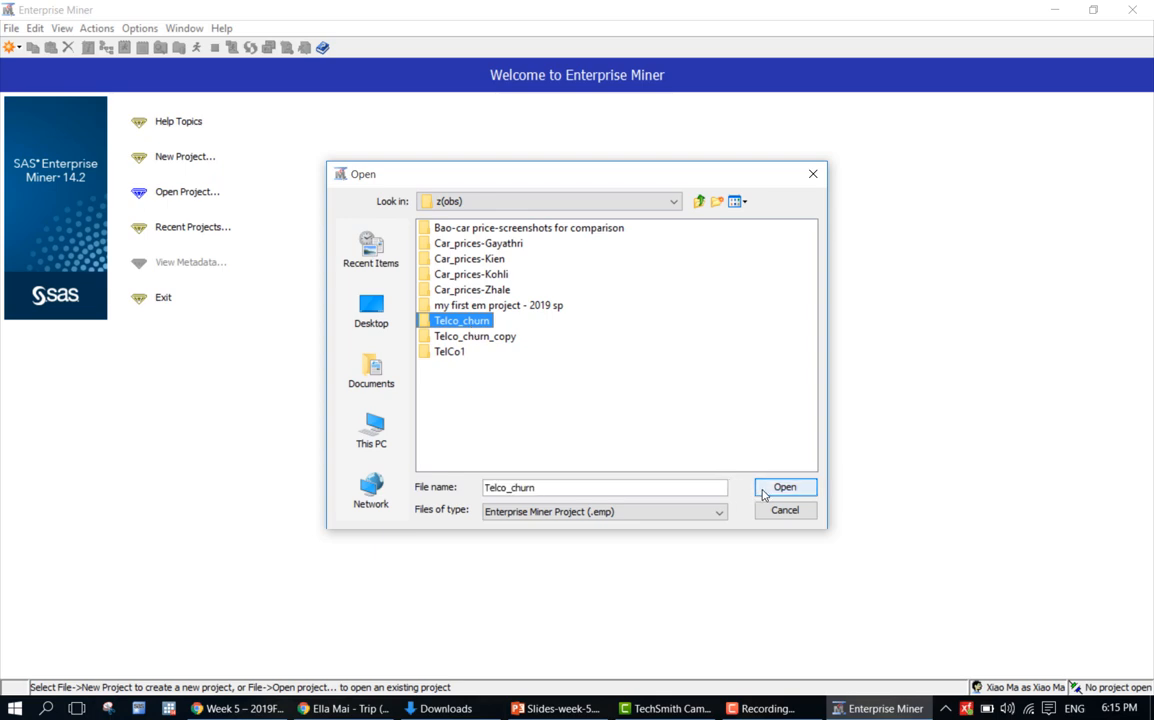
click(453, 358)
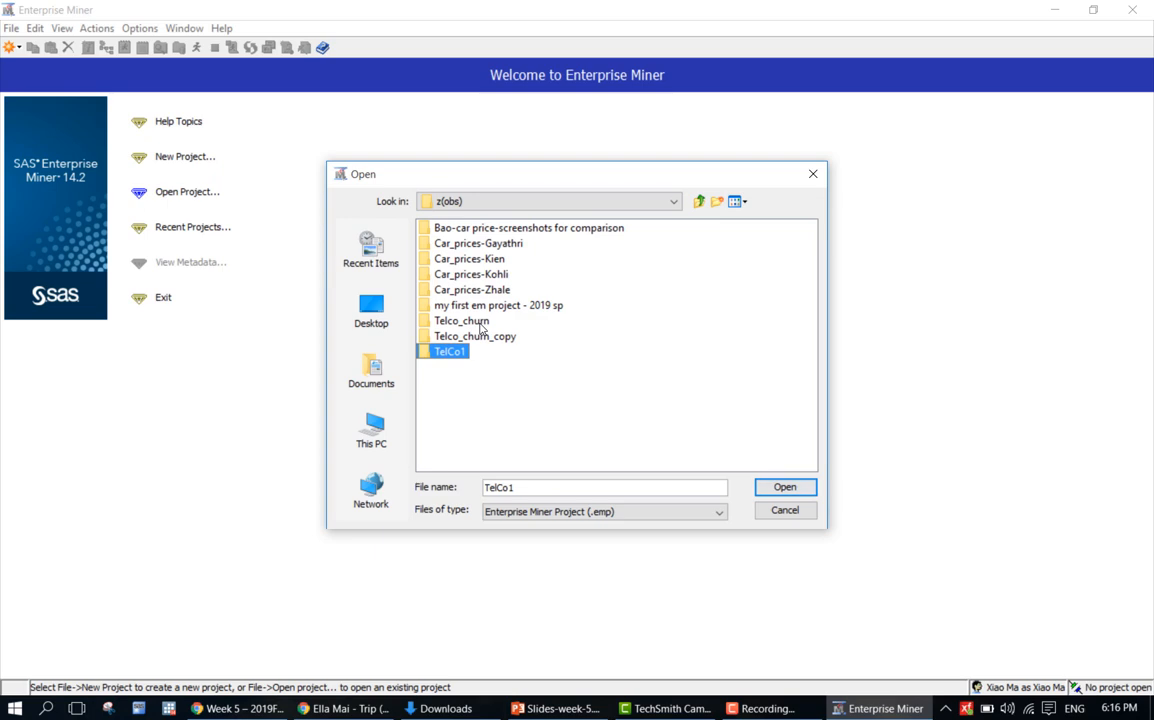
click(779, 490)
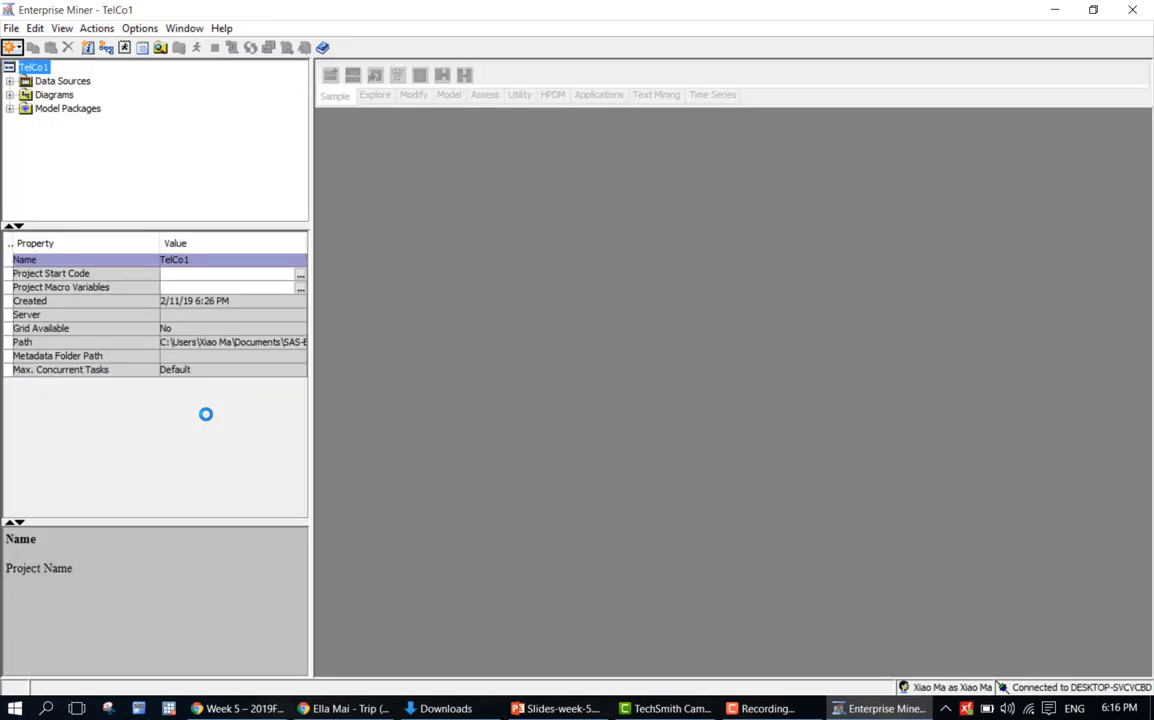
click(9, 94)
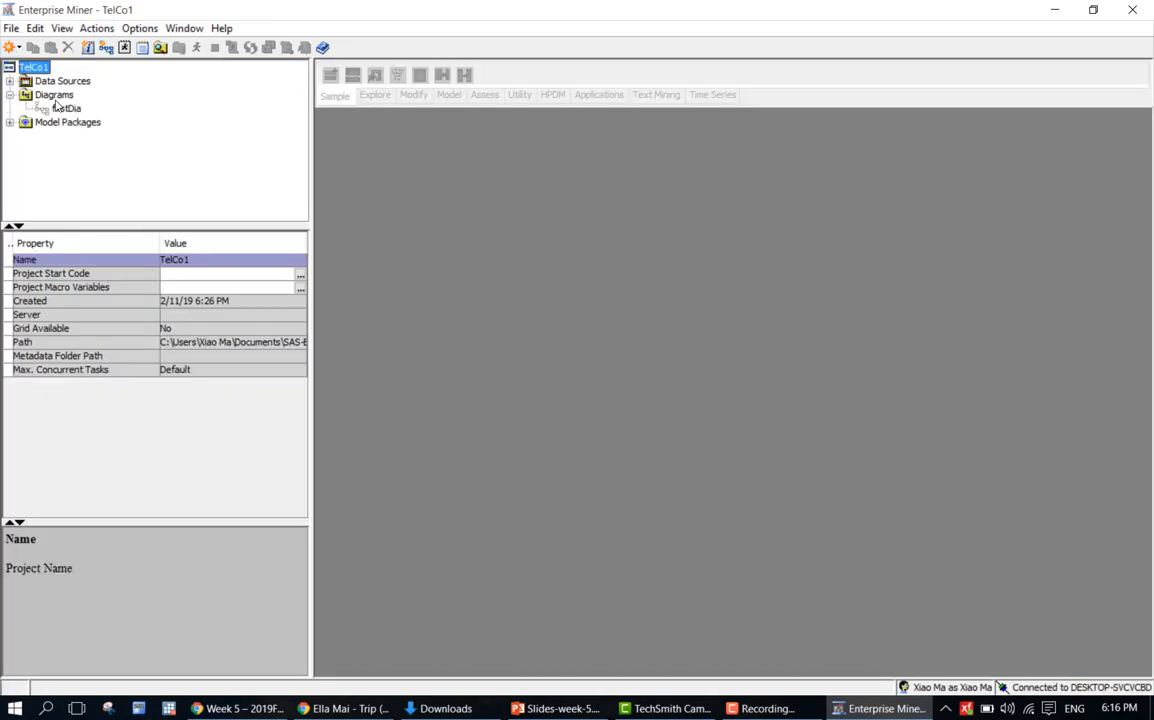
double_click(62, 108)
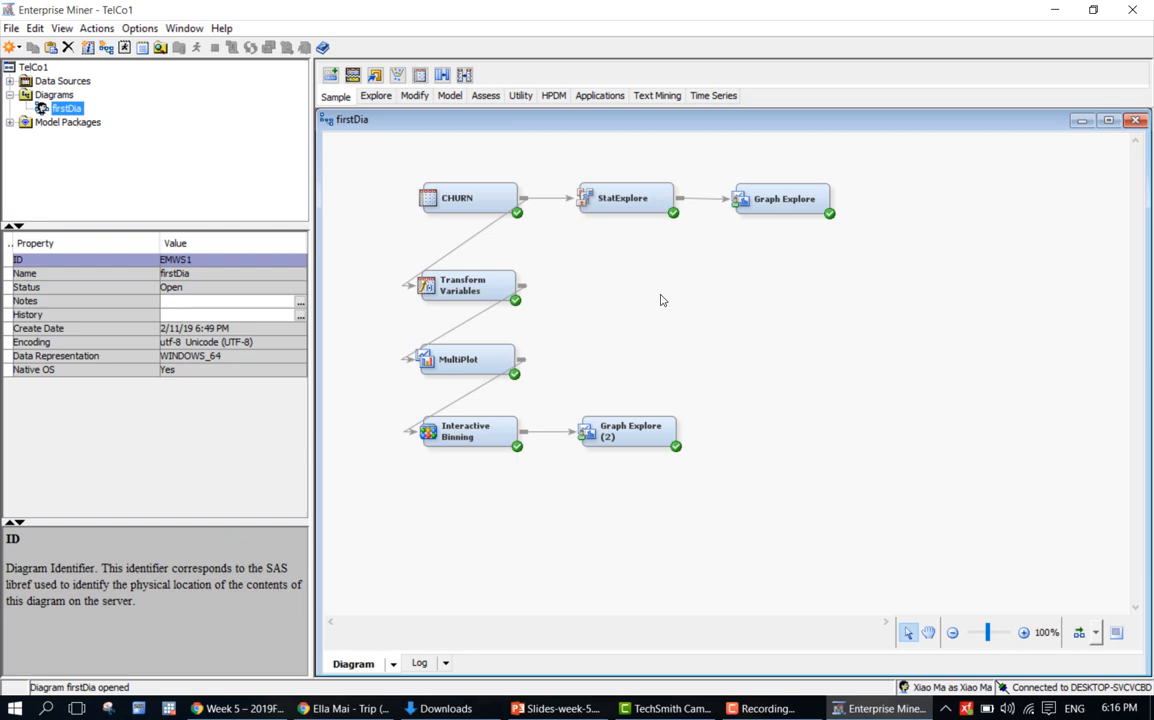
Examine the firstDia process flow, including the Interactive Binning, Graph Explore, Transform Variables and MultiPlot nodes and their properties
click(480, 436)
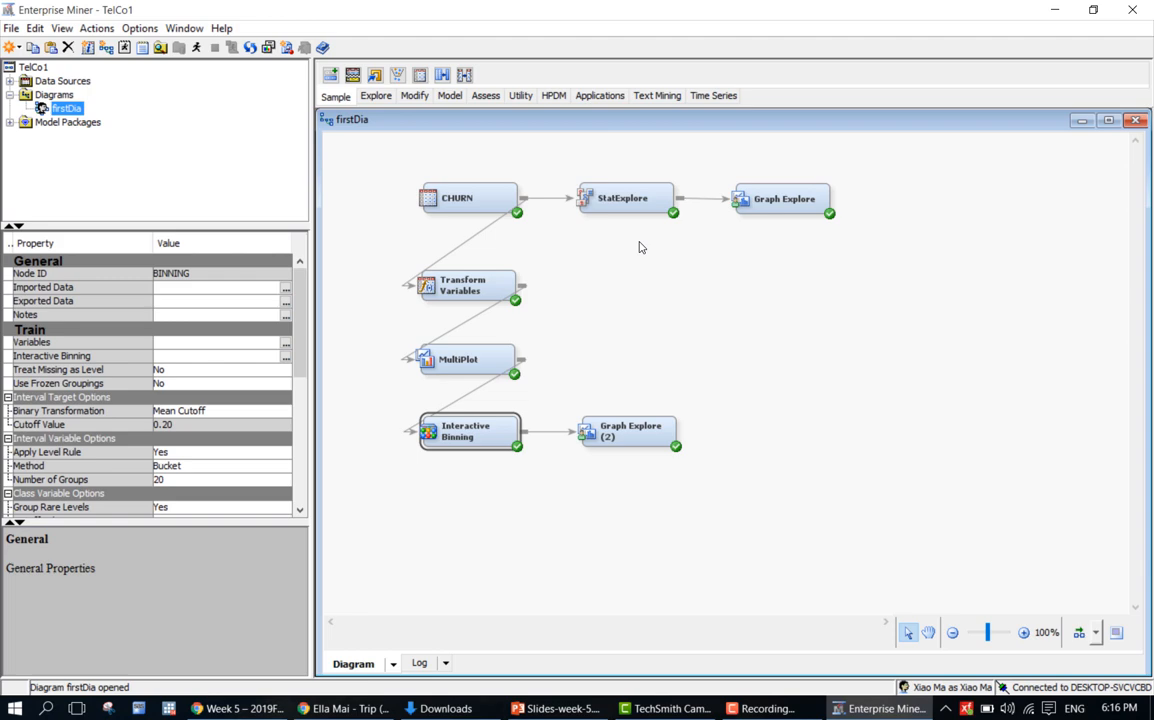
click(768, 205)
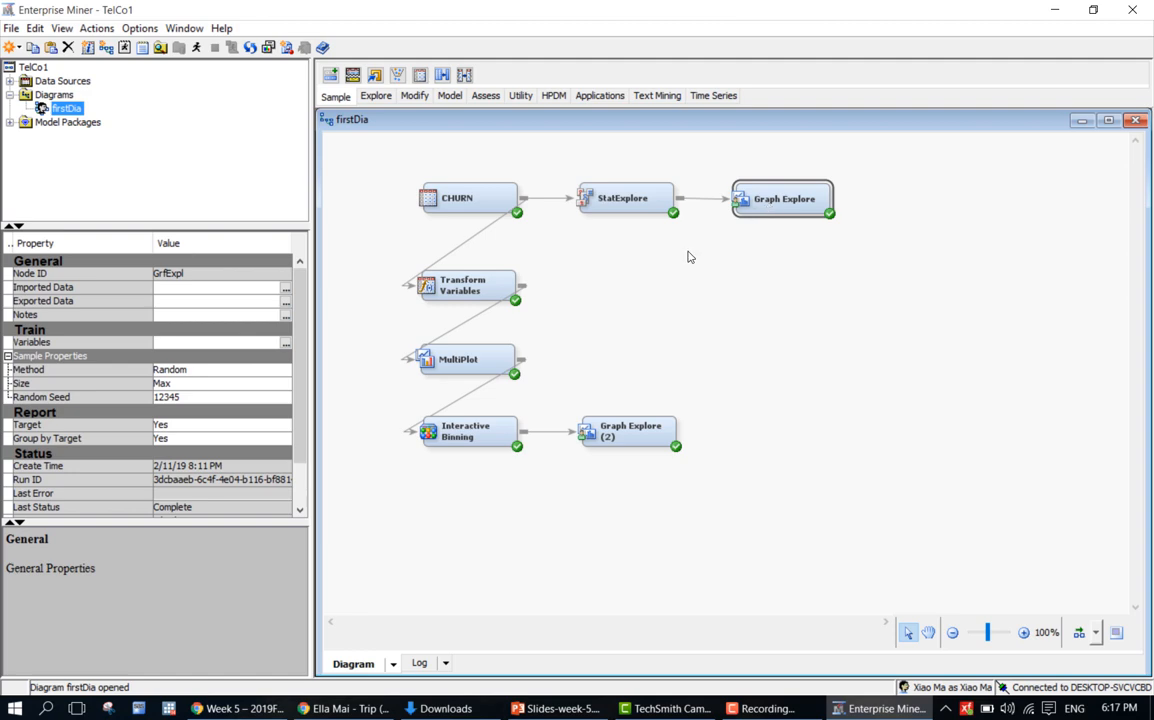
click(503, 284)
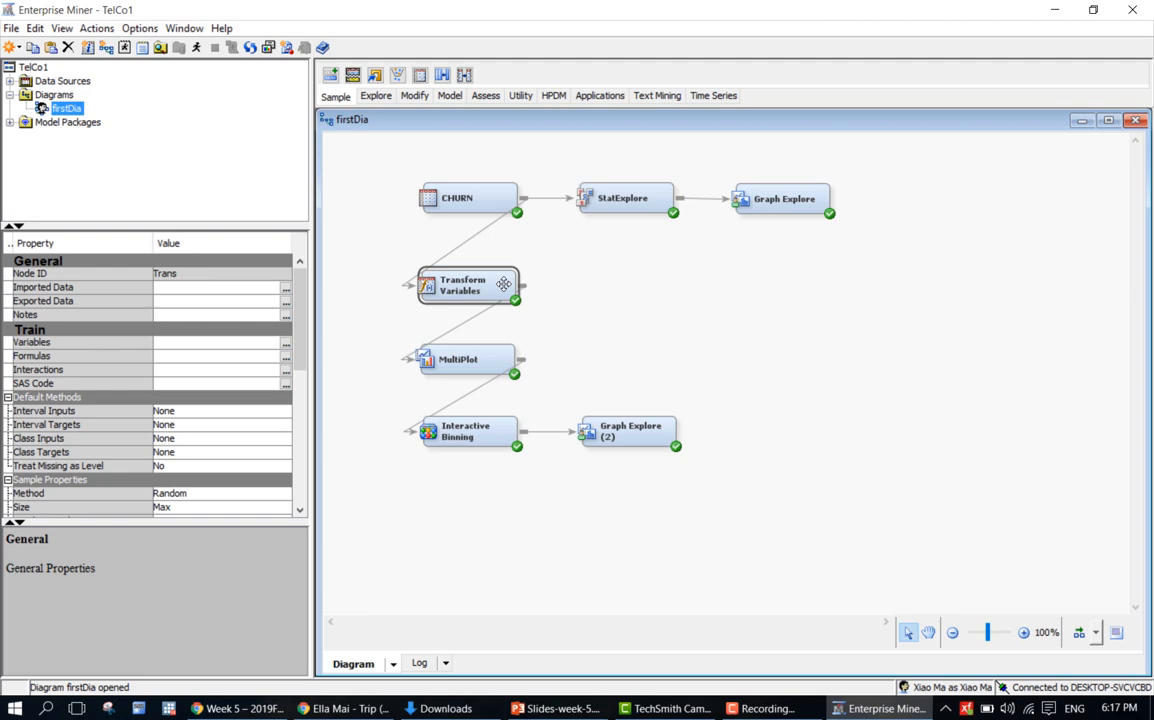
click(495, 356)
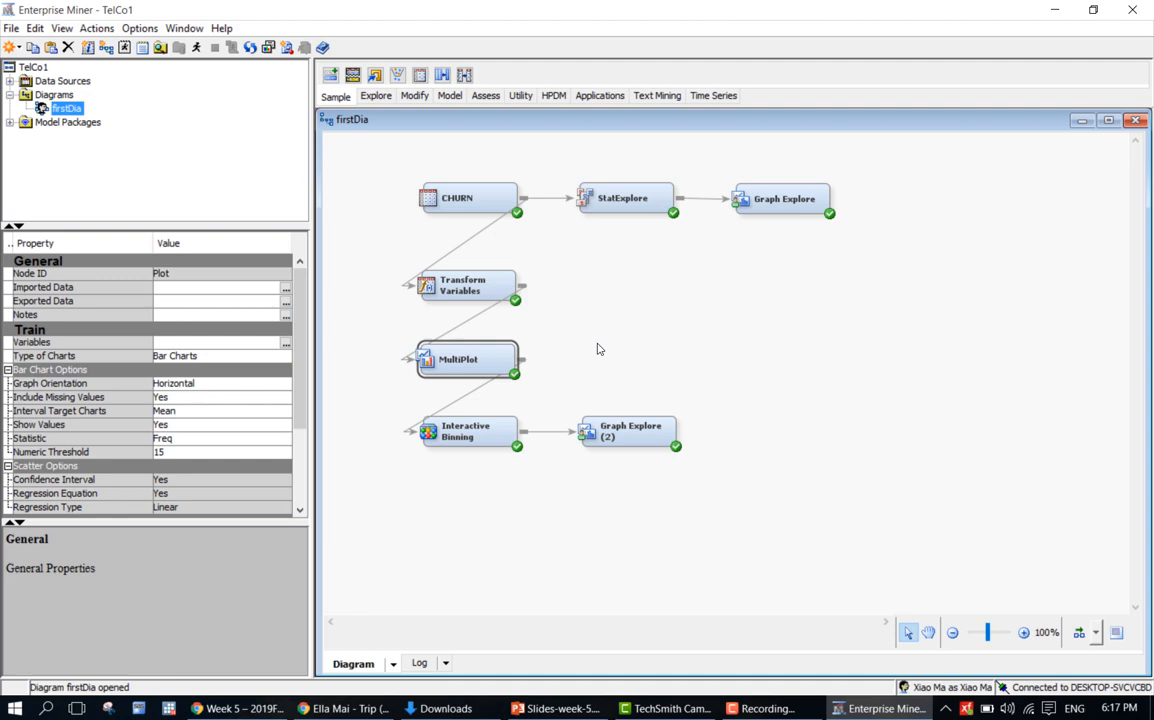
click(598, 349)
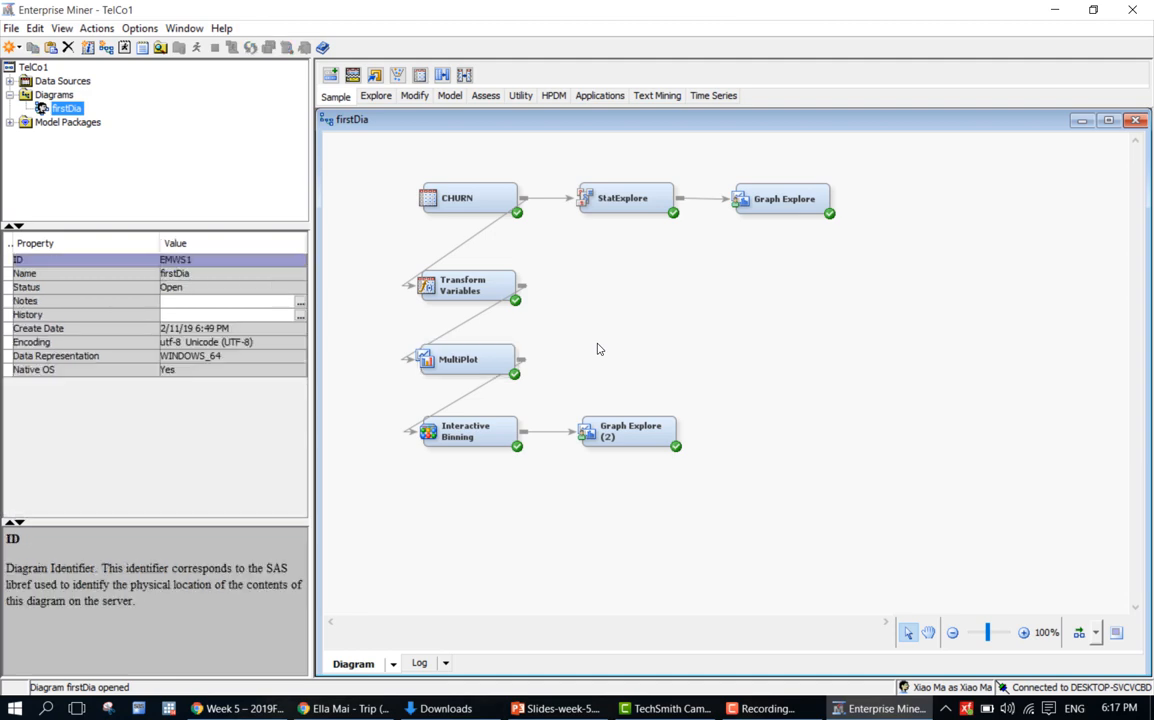
click(503, 426)
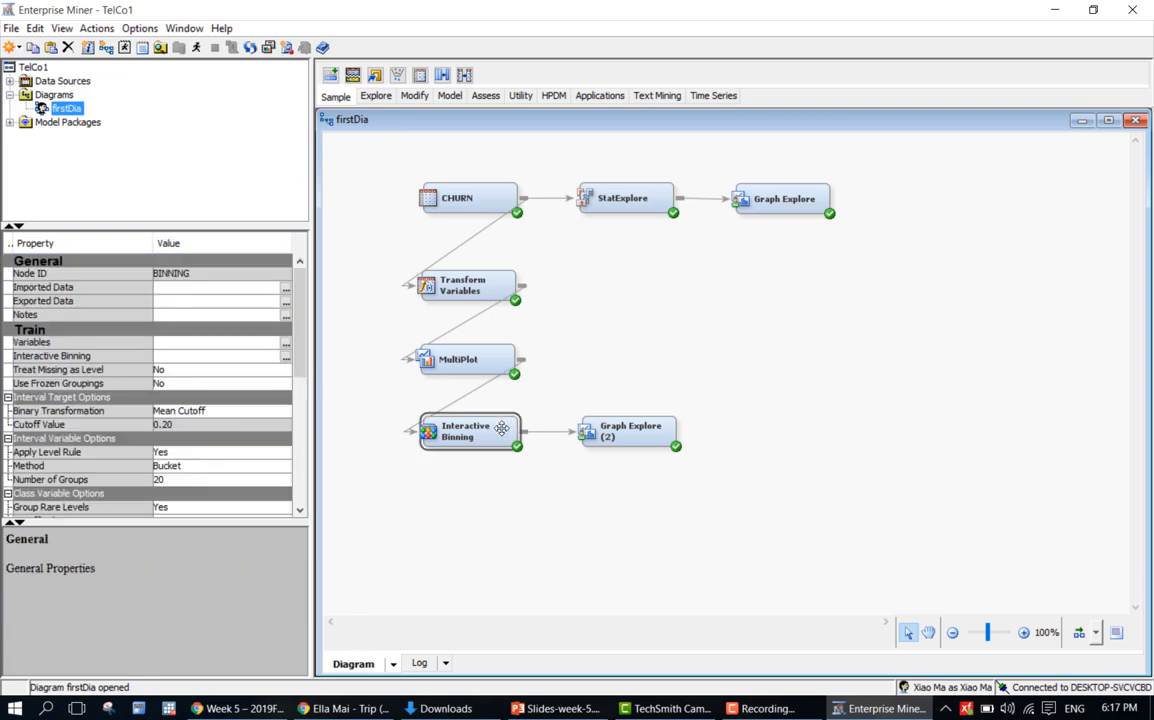
click(594, 353)
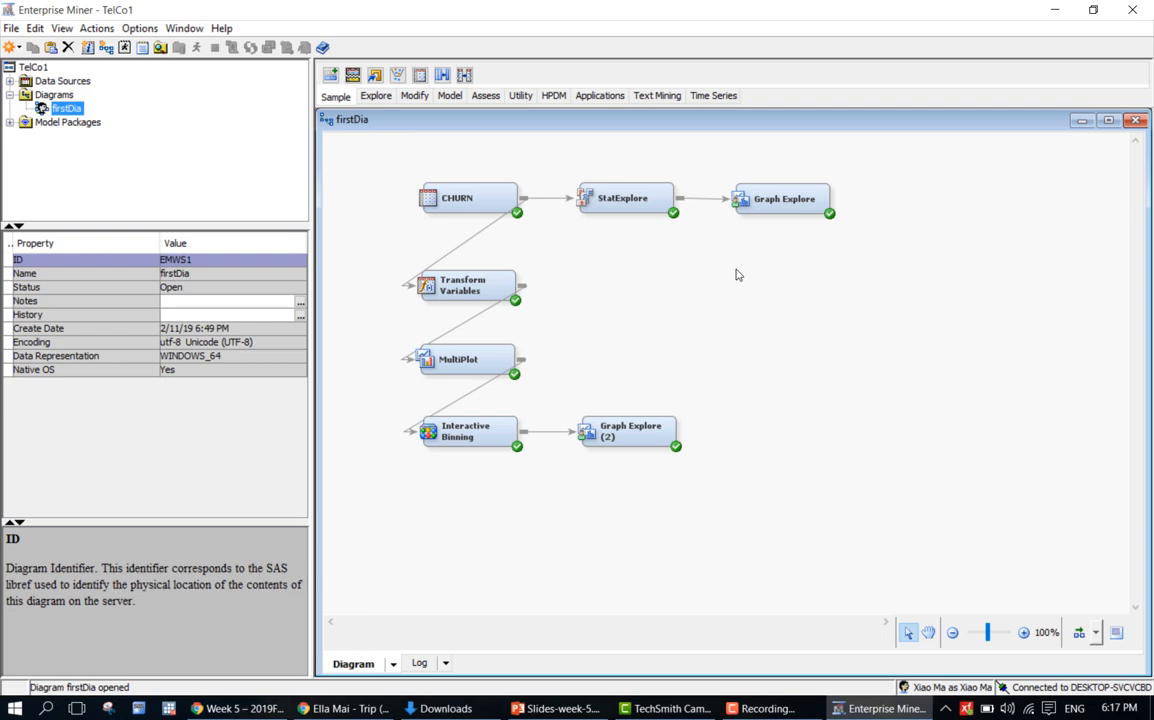
click(806, 204)
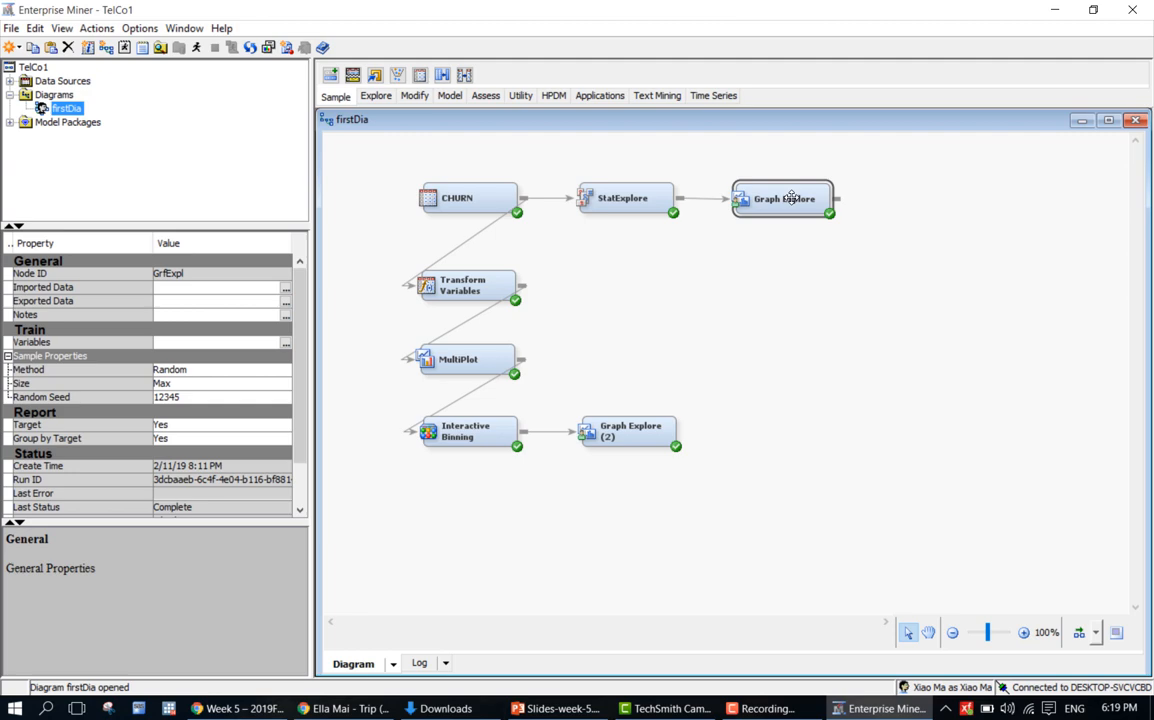
Open the results of the MultiPlot node and enlarge the Train Graphs view
click(457, 367)
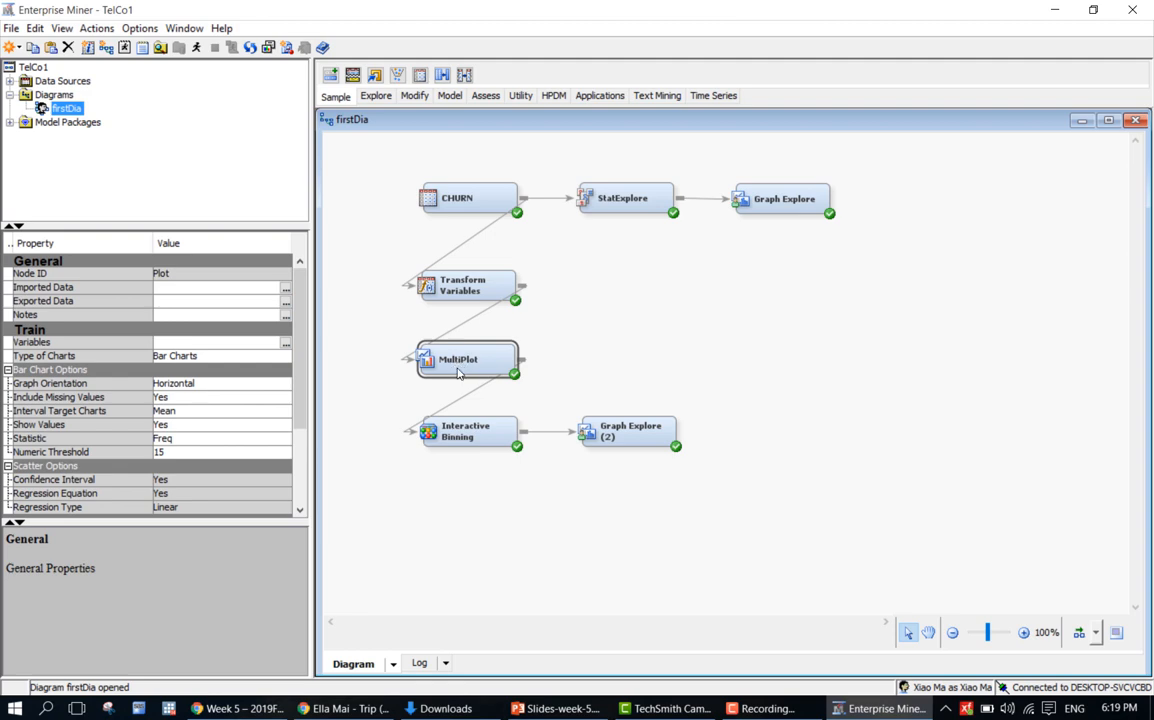
right_click(457, 368)
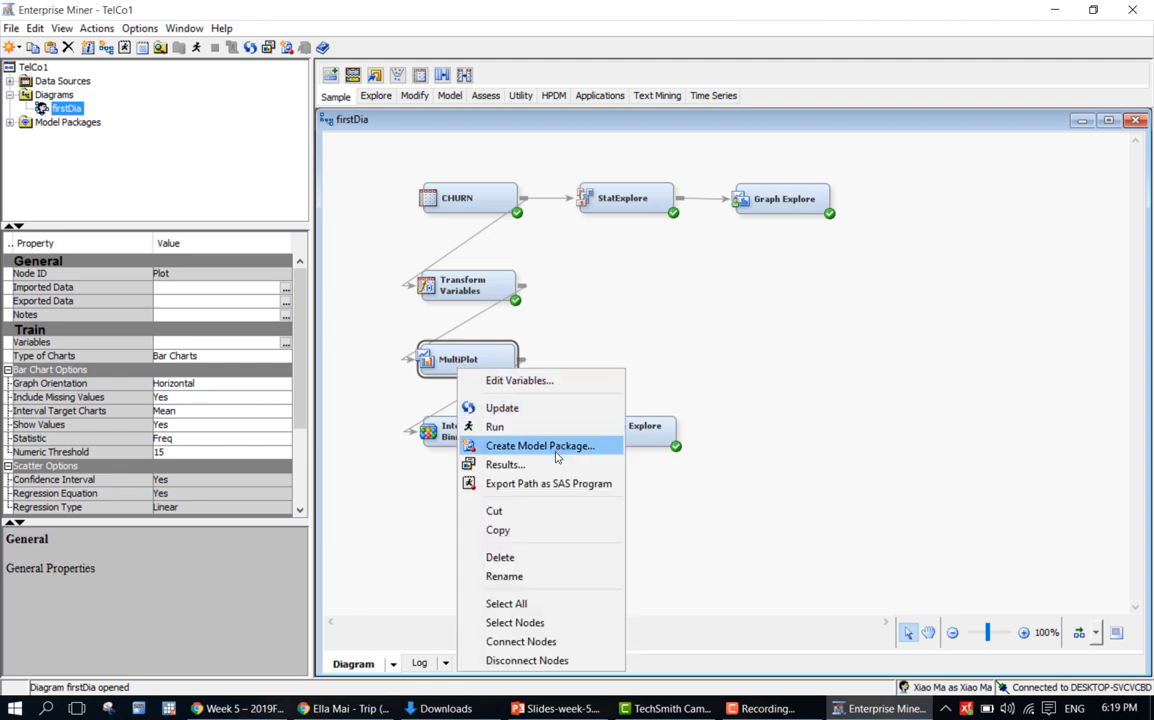
click(505, 464)
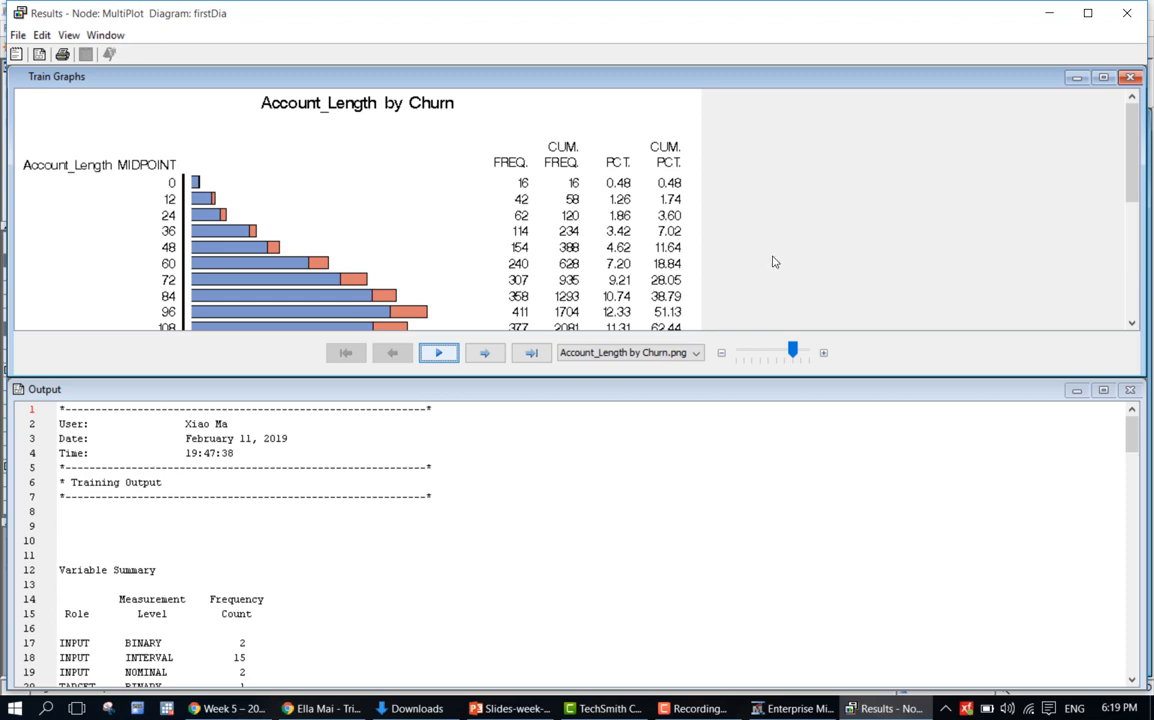
click(1103, 77)
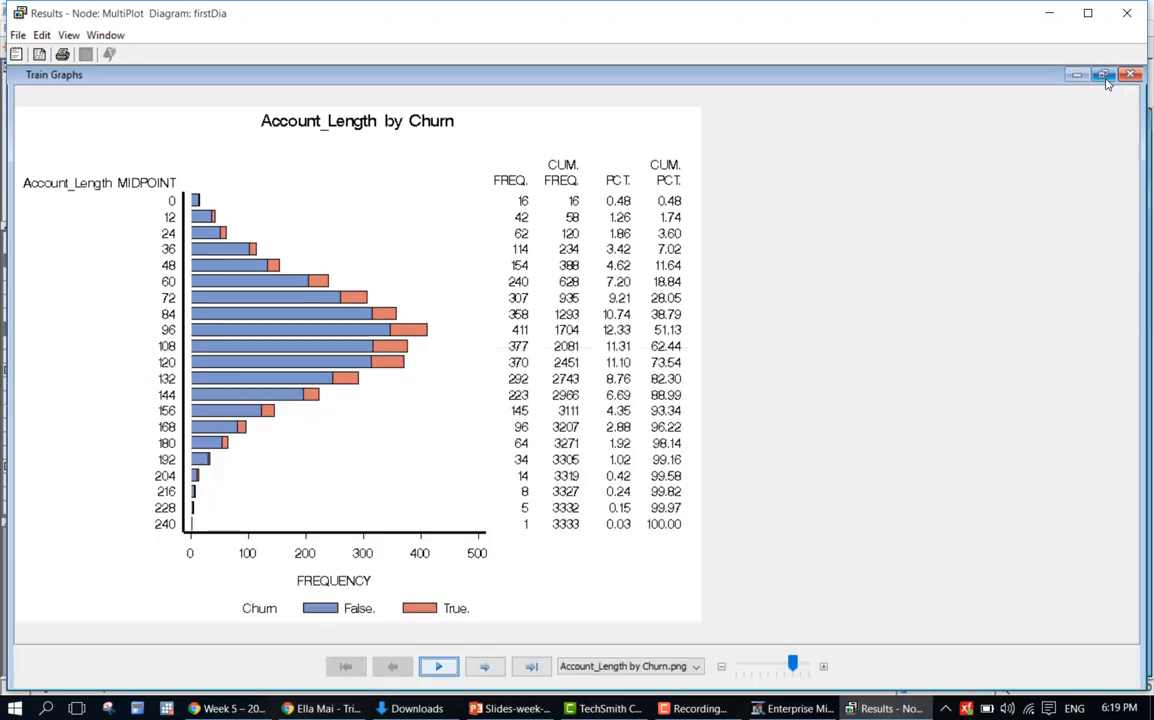
Browse the churn bar charts, examine the Day_Mins by Churn graph, and minimize the results window
click(486, 666)
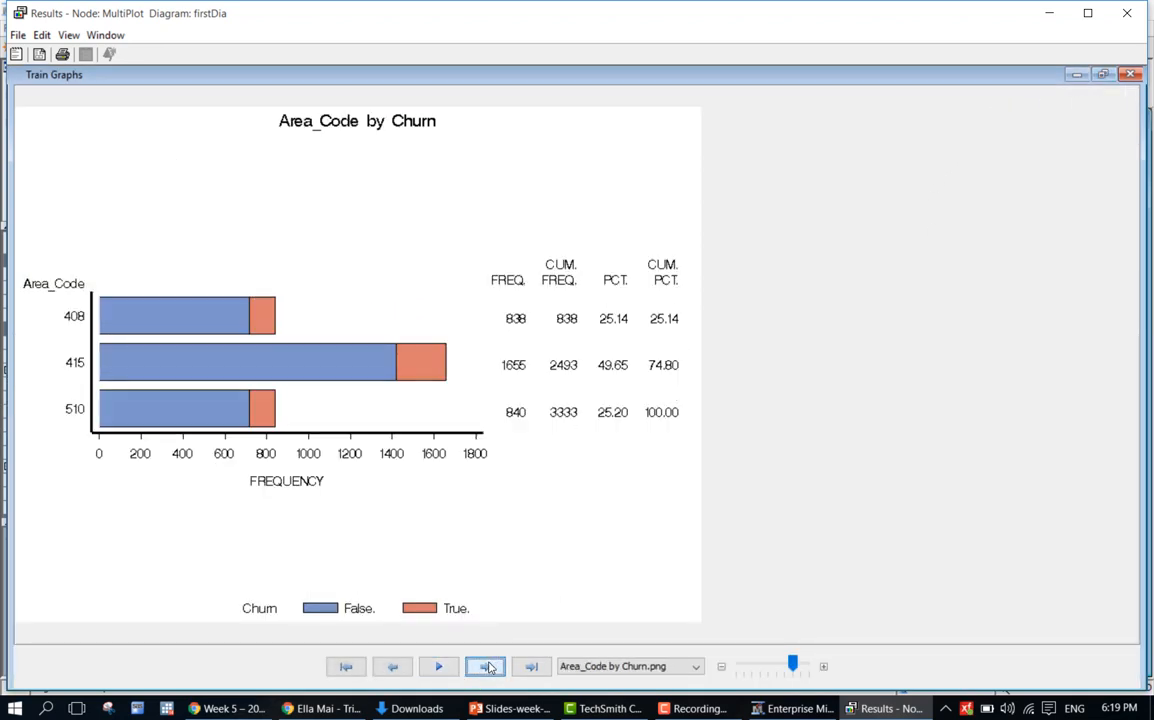
click(486, 666)
click(486, 666)
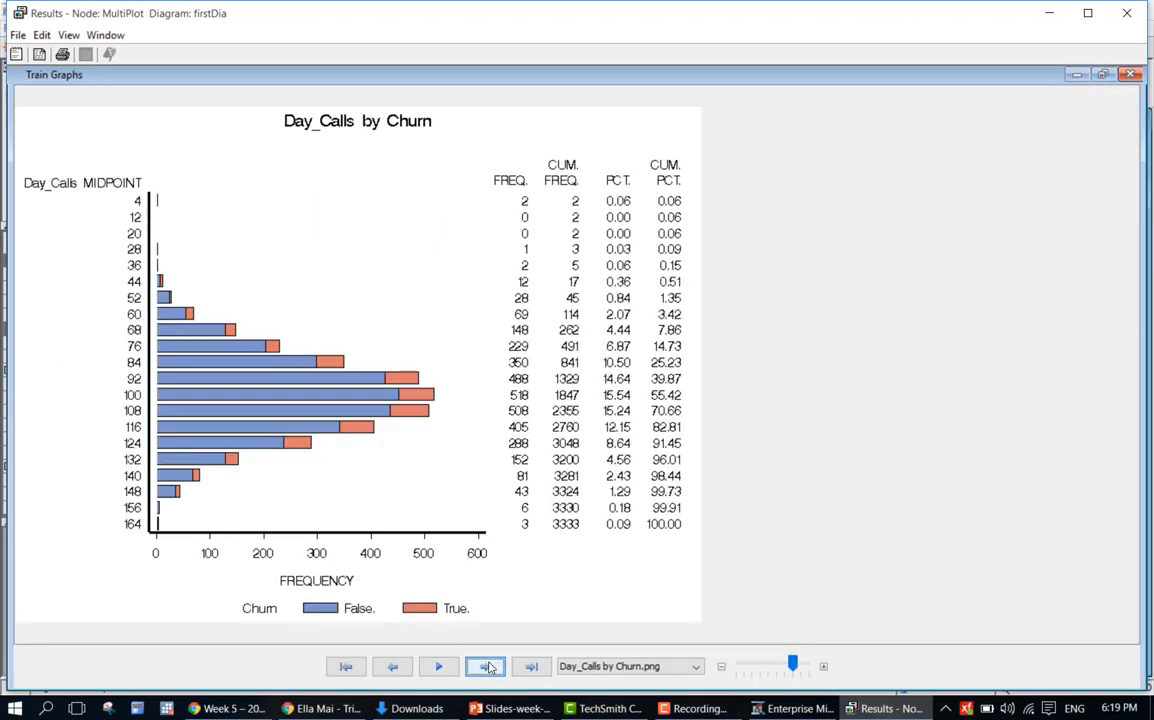
click(590, 669)
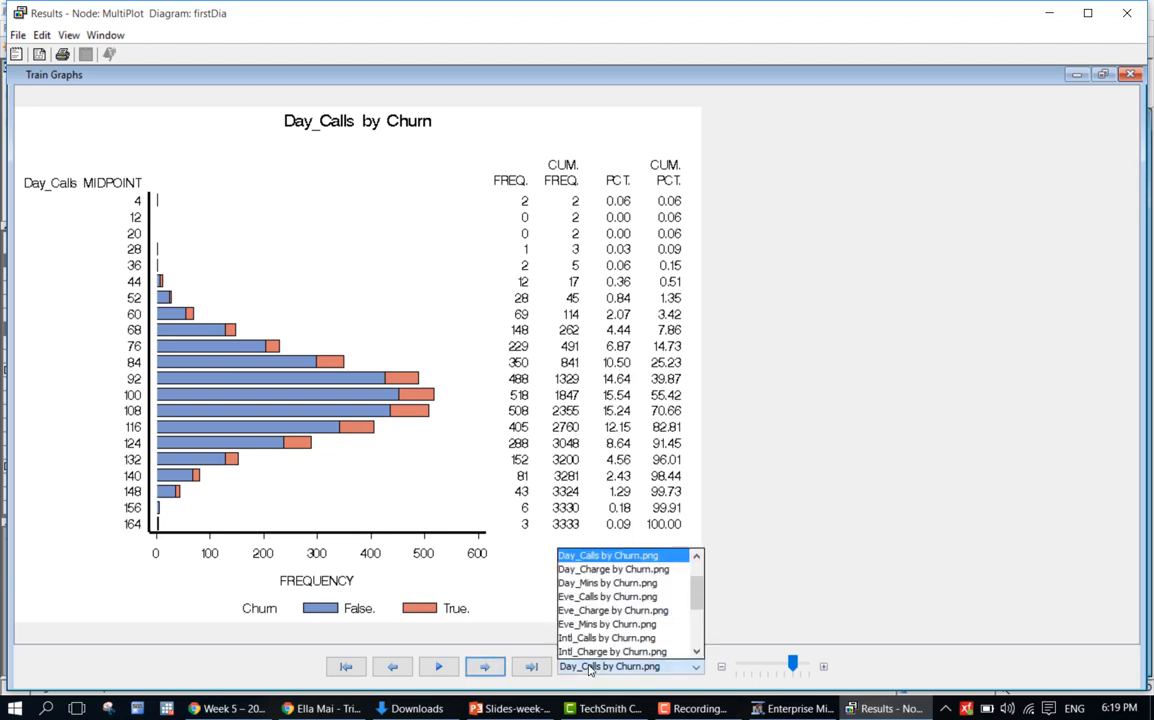
click(672, 584)
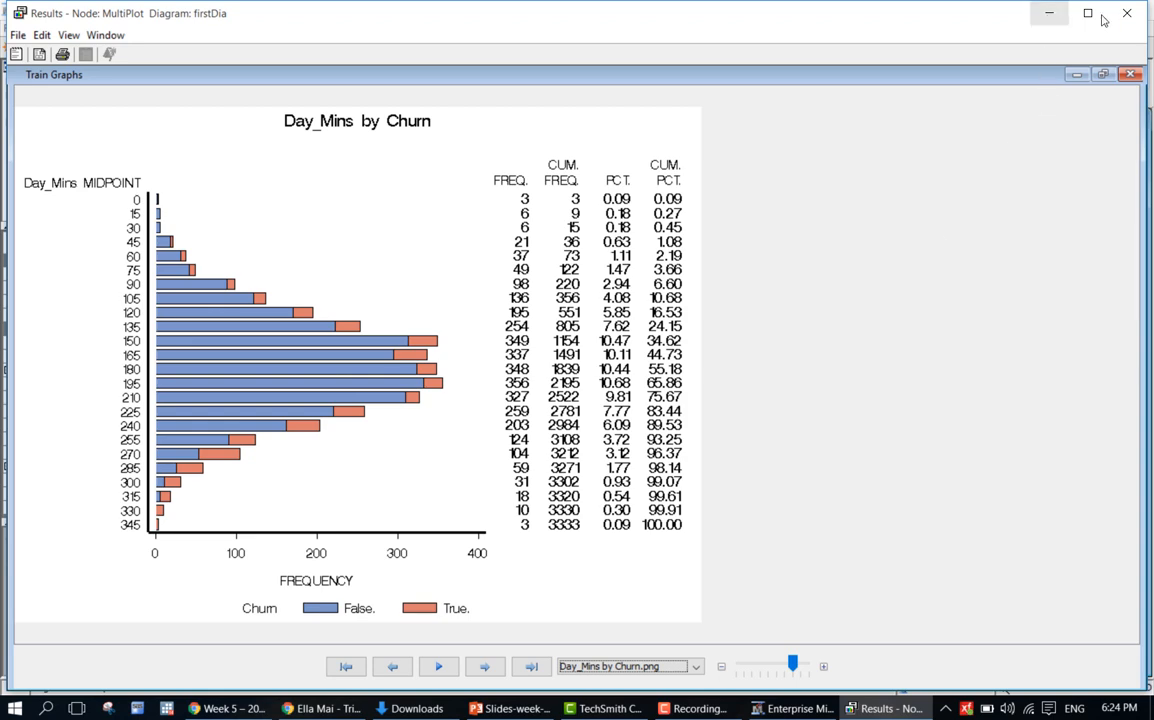
click(1048, 14)
Add a second Interactive Binning node to the firstDia diagram beside the MultiPlot node
click(479, 435)
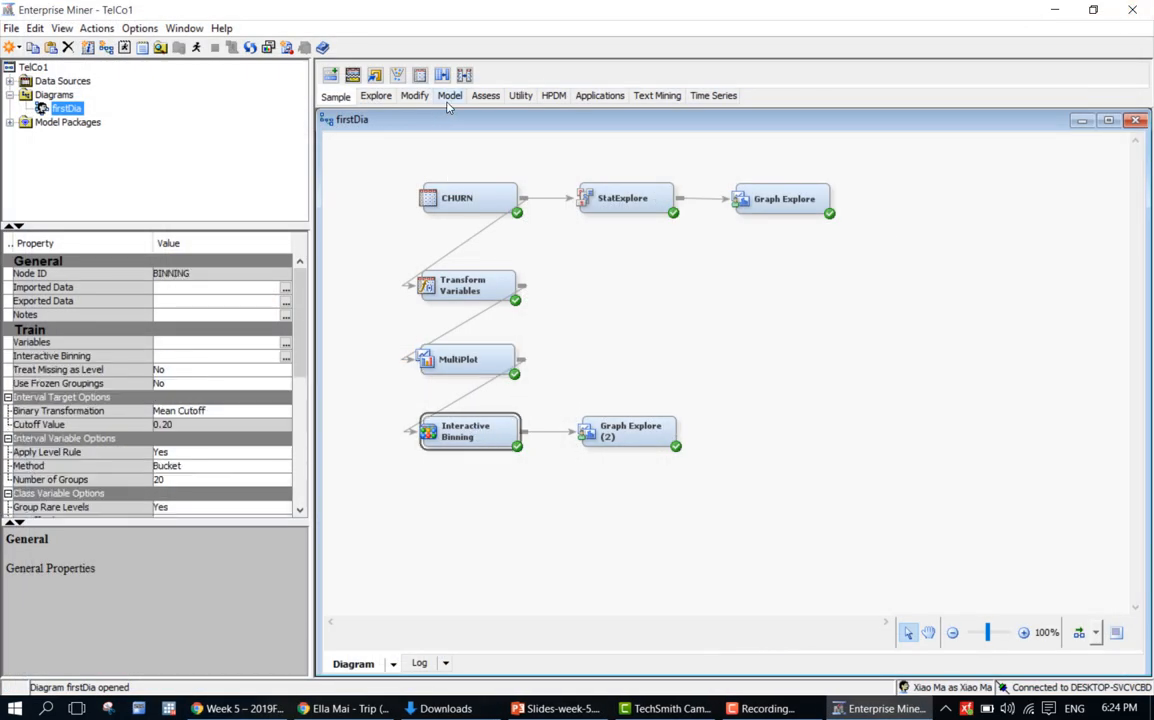
click(382, 99)
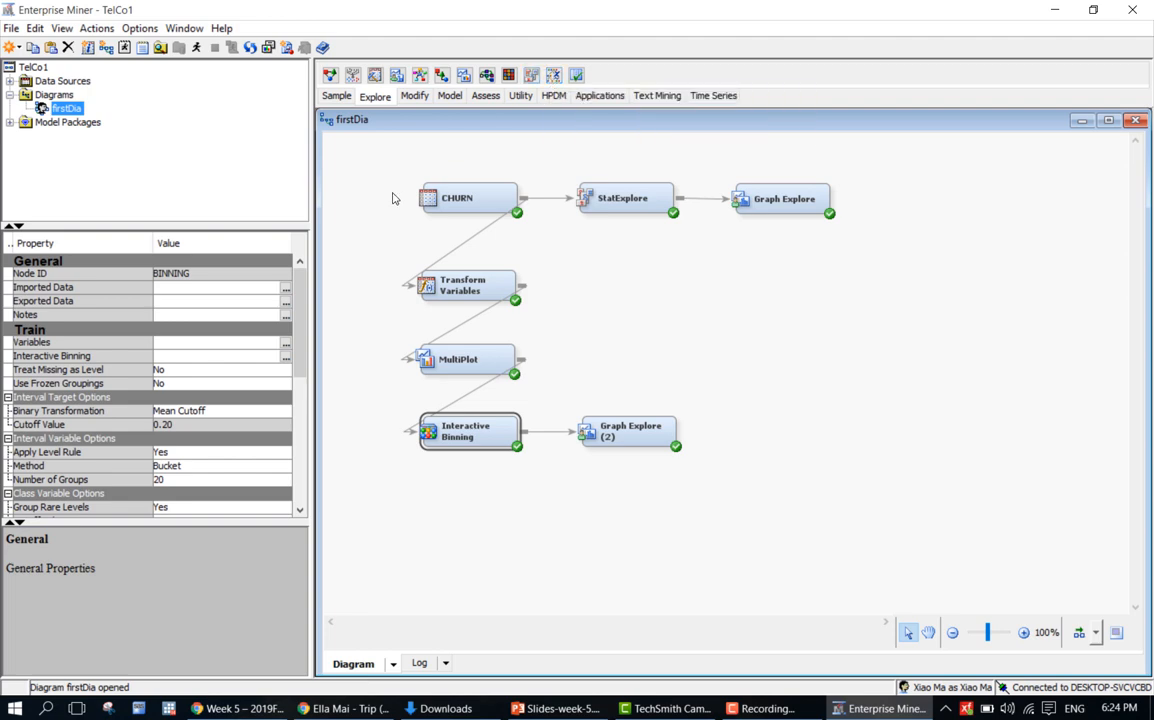
click(416, 100)
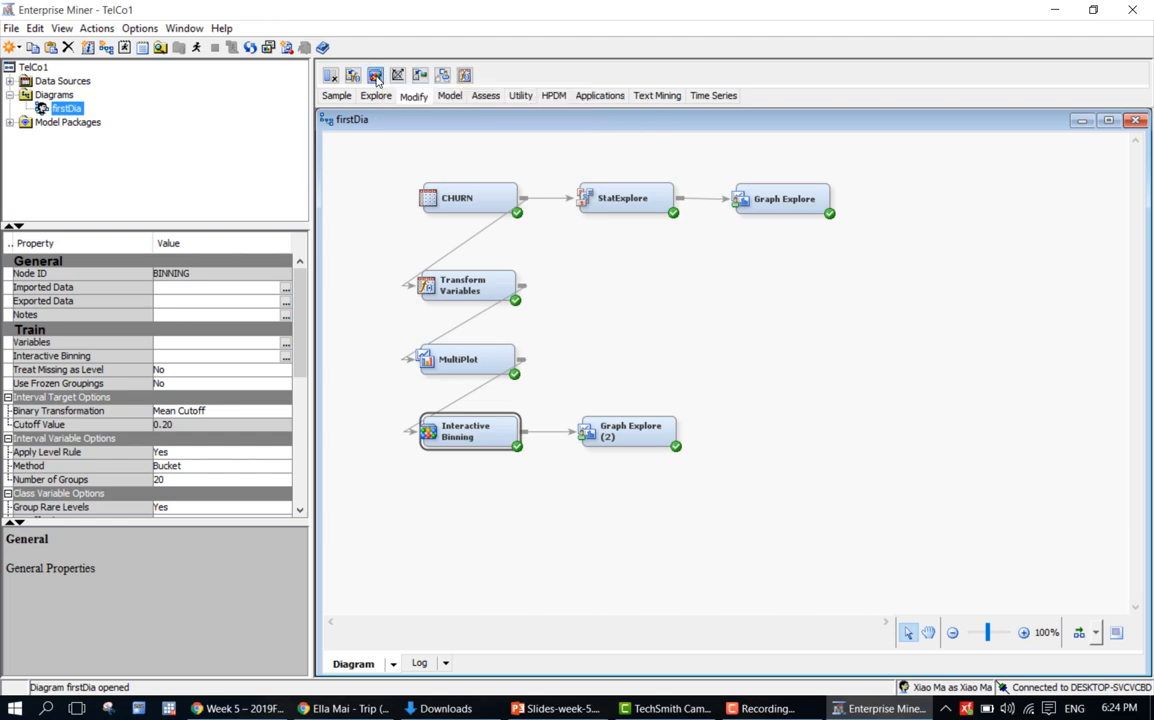
drag(376, 80, 566, 358)
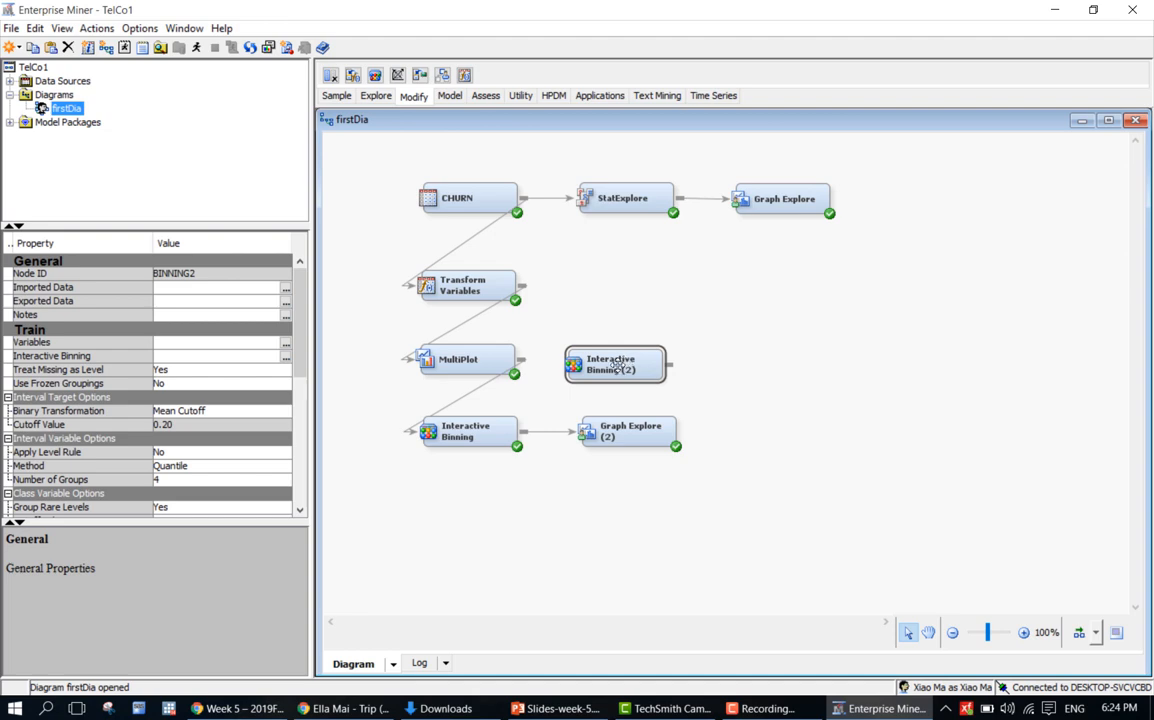
Align the Interactive Binning (2) node beside MultiPlot and connect the MultiPlot node to it
mouse_move(617, 366)
mouse_down()
mouse_move(802, 254)
mouse_move(626, 362)
mouse_up()
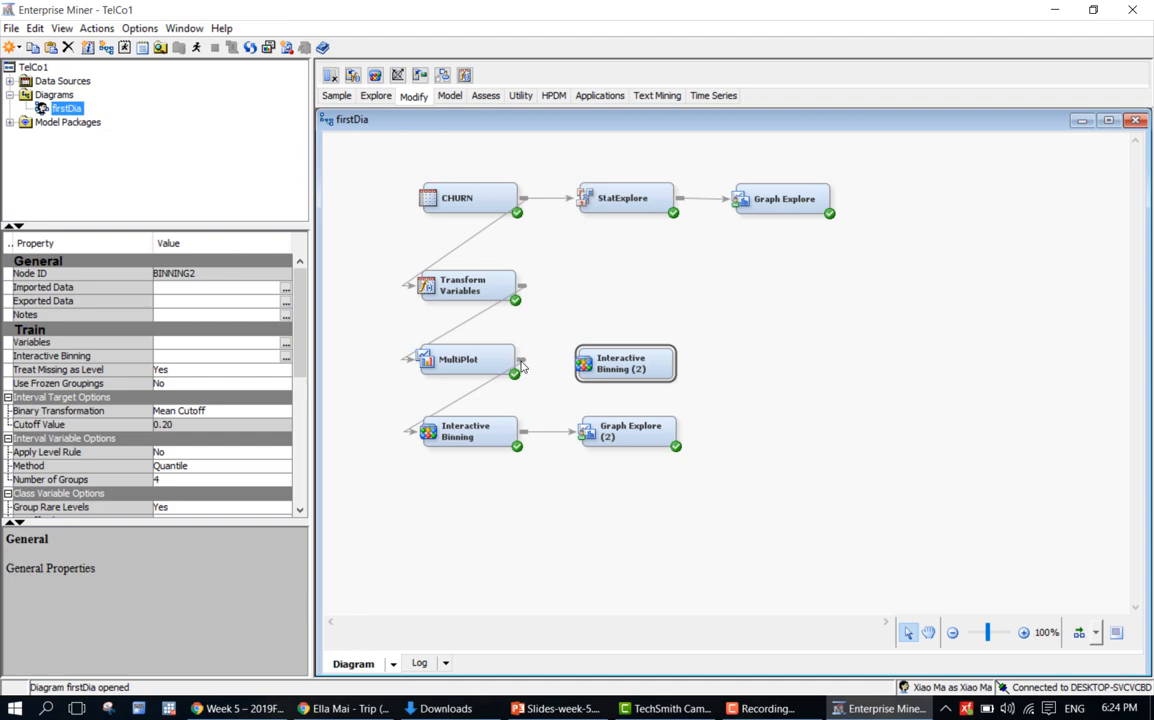
drag(521, 366, 606, 348)
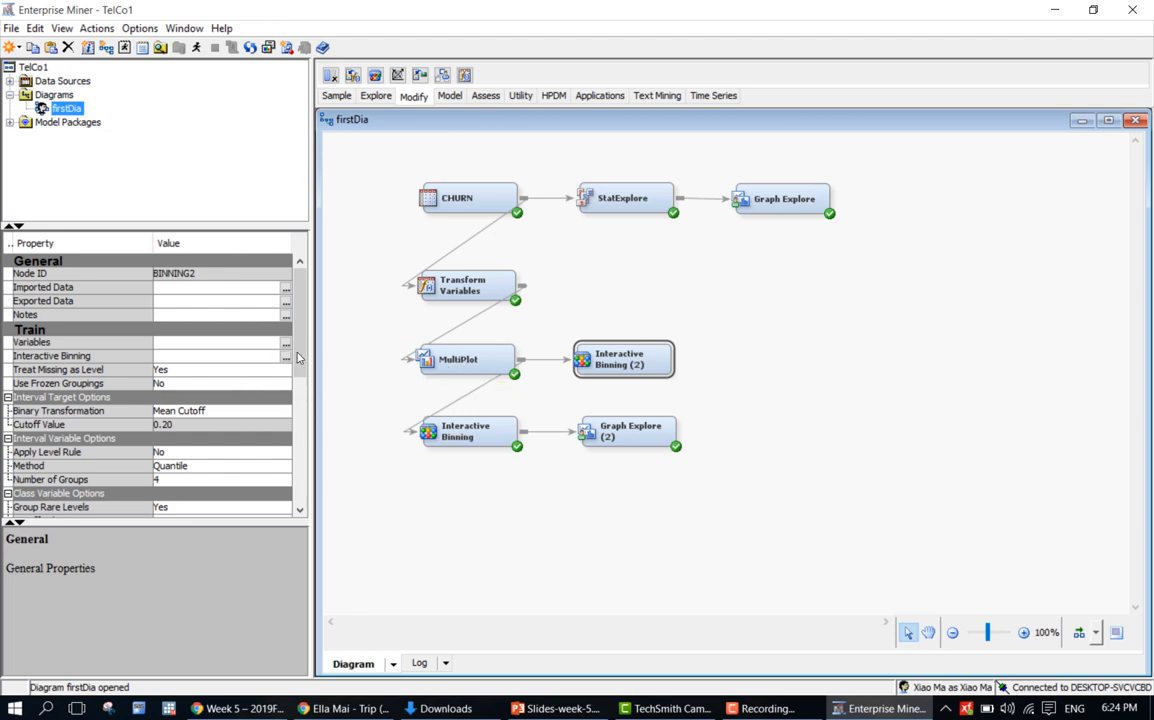
Set Apply Level Rule to Yes in the interval variable options of Interactive Binning (2)
drag(306, 337, 304, 368)
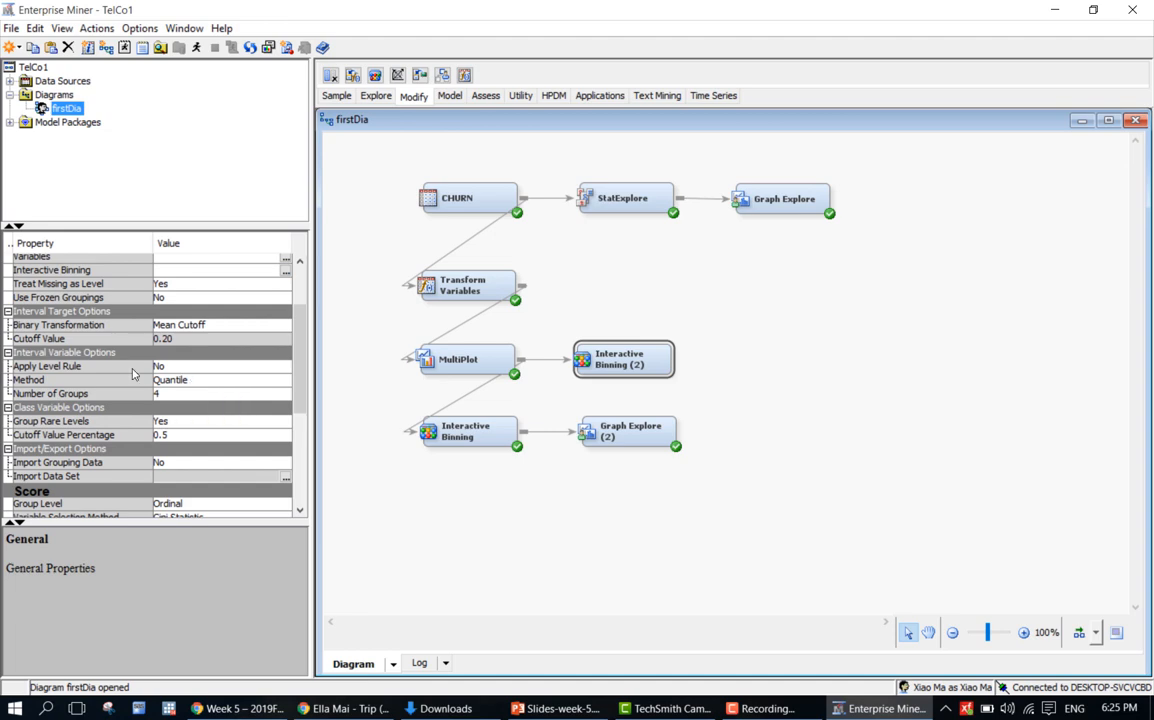
mouse_move(133, 373)
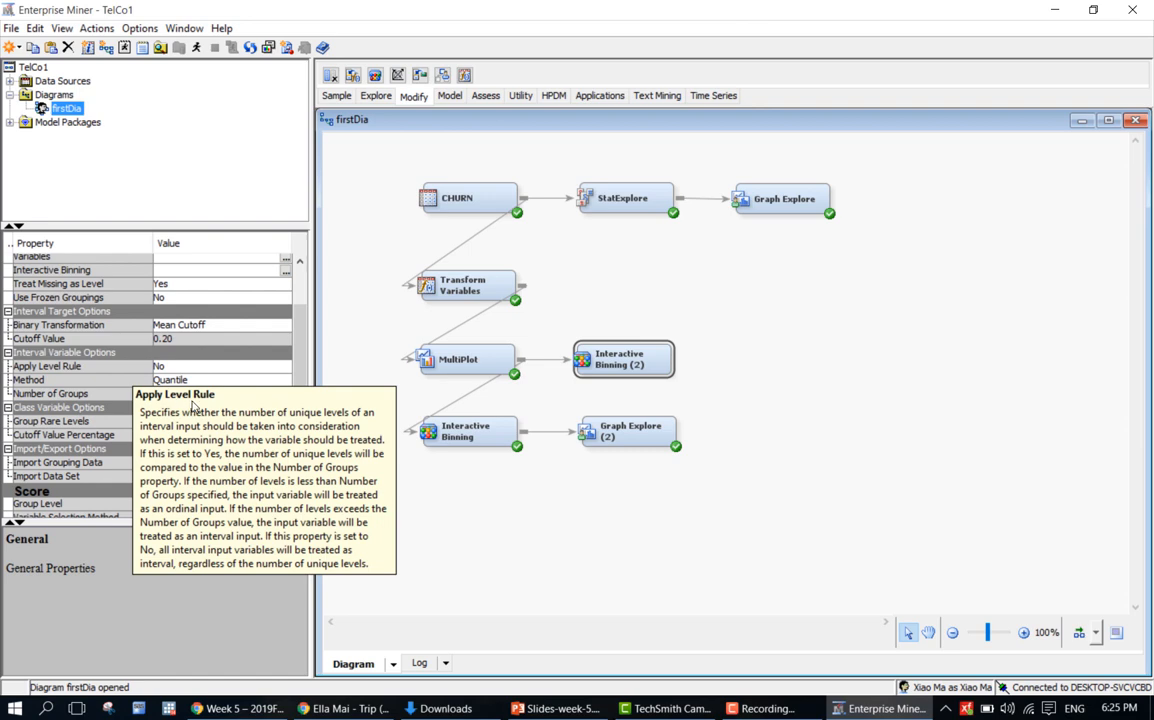
click(183, 370)
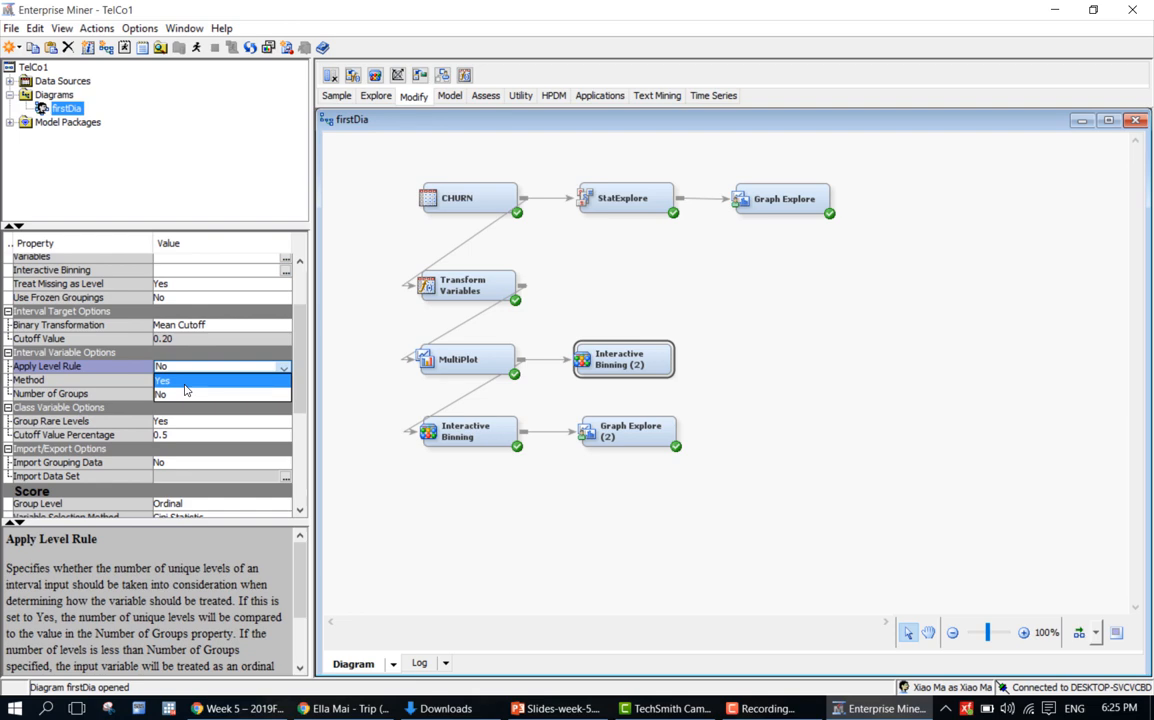
click(166, 381)
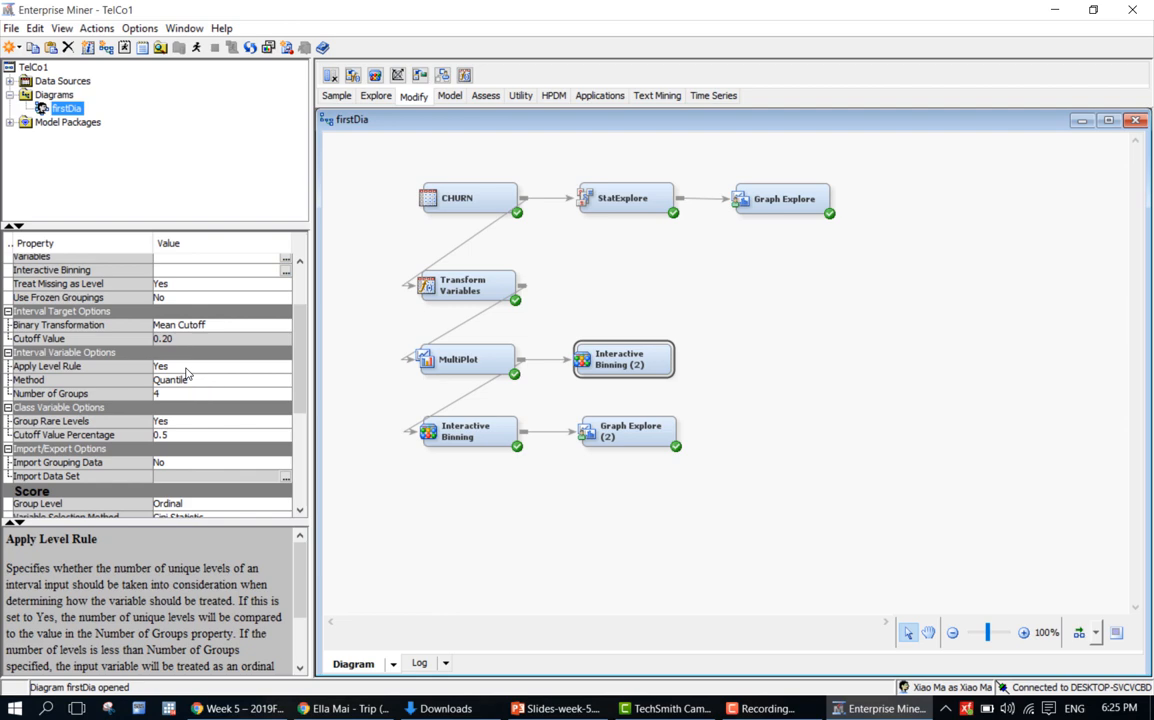
Set the interval variable binning method to Bucket with 20 groups
click(185, 379)
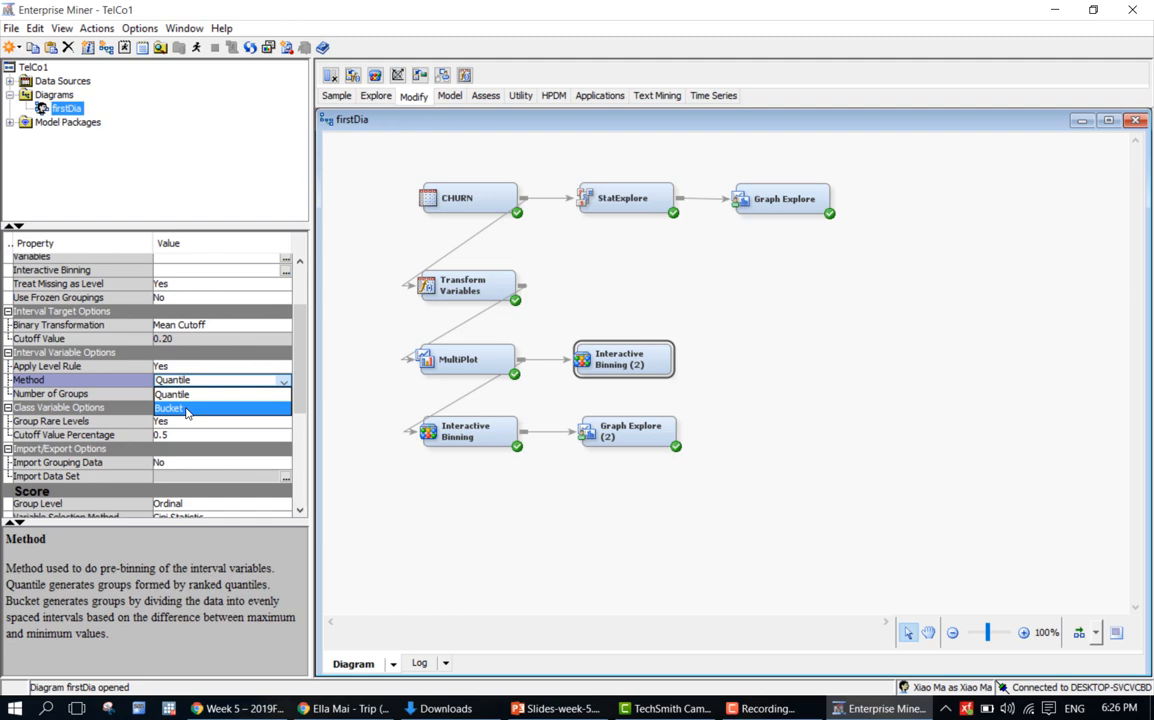
click(186, 410)
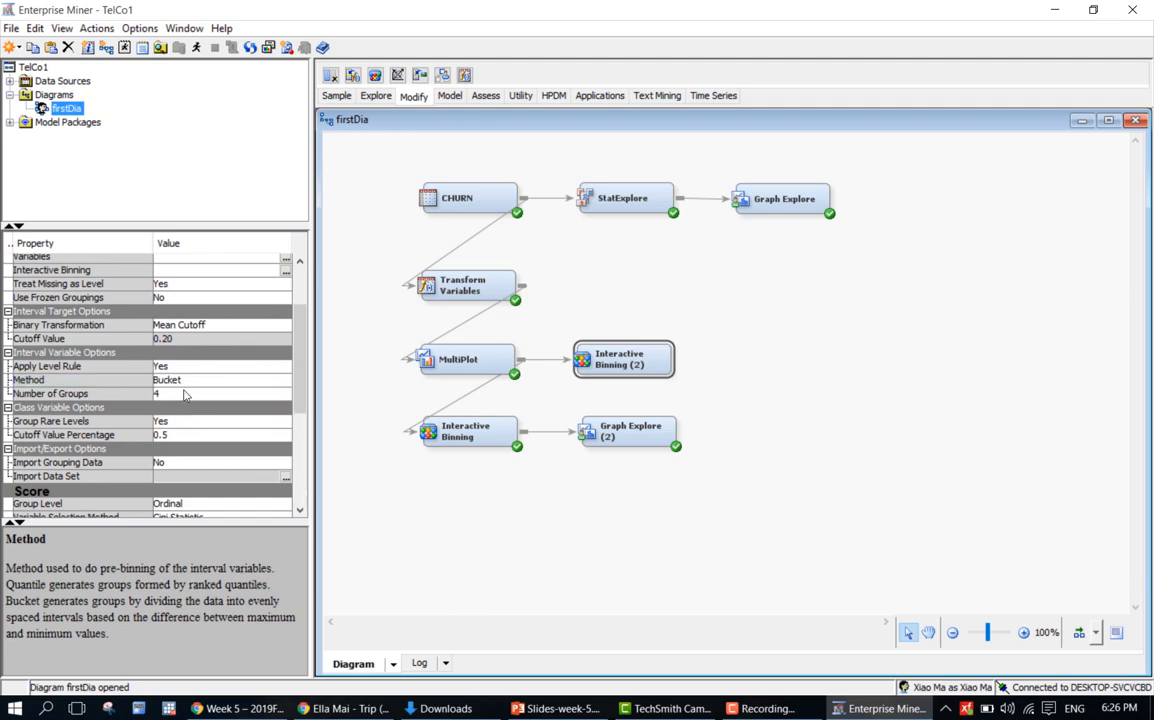
click(182, 395)
text(2)
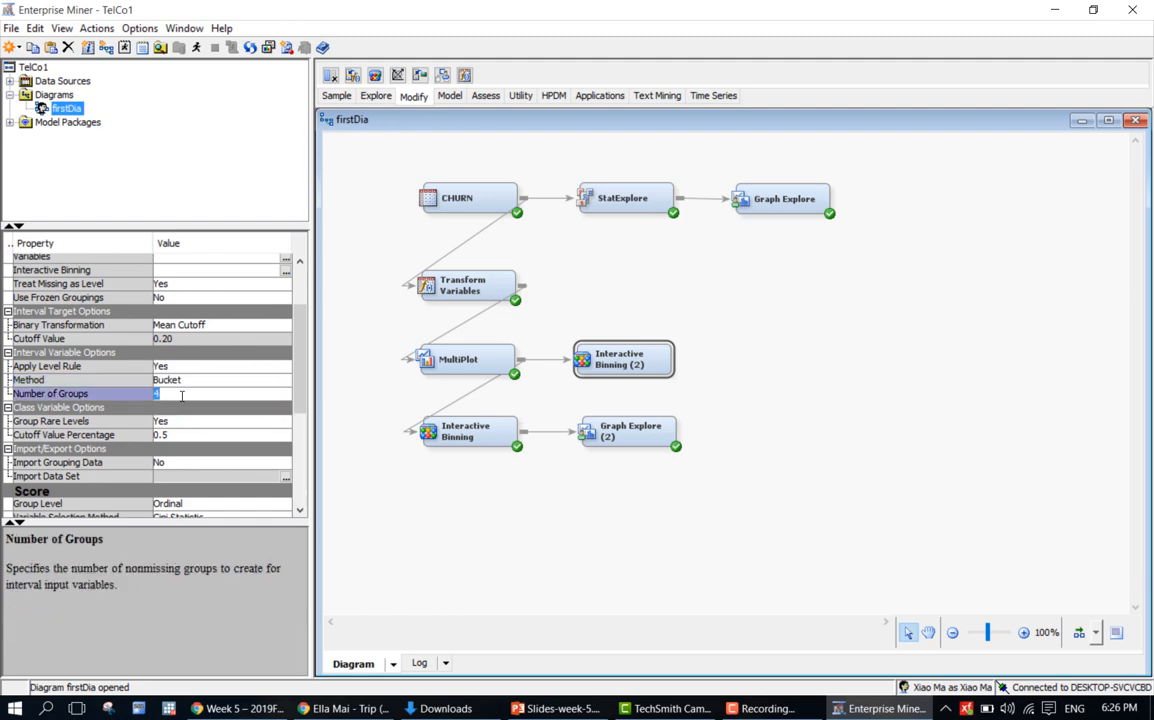
text(0)
key(Return)
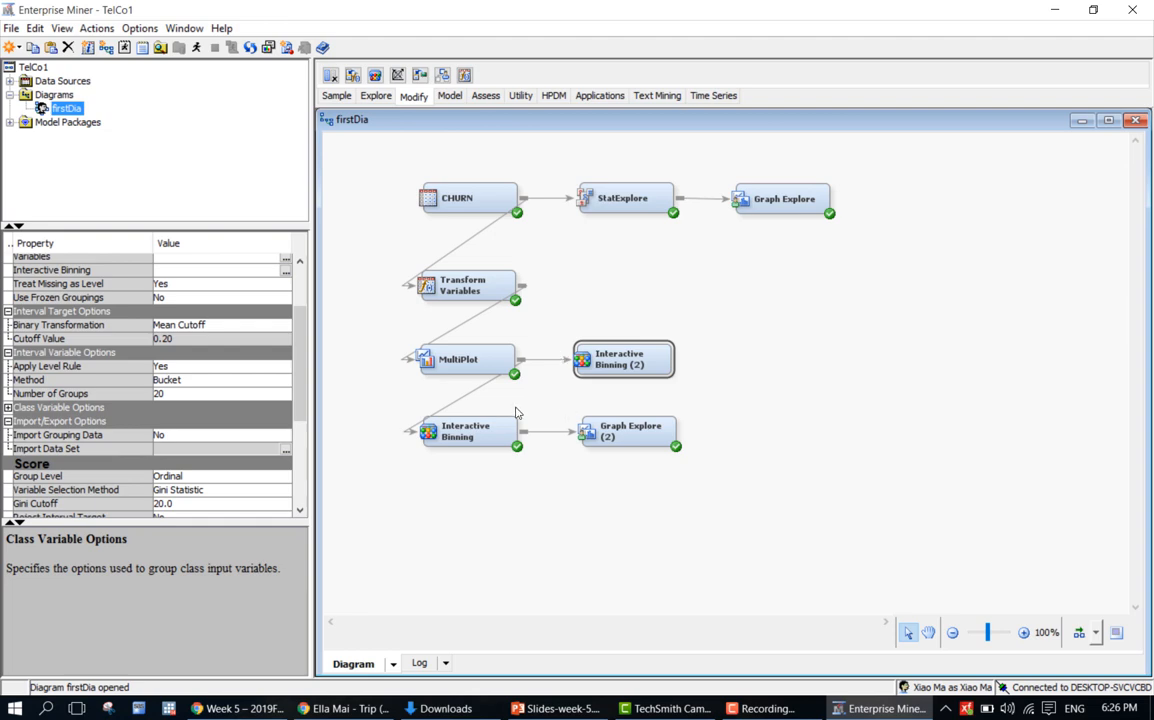
Set the Variable Selection Method in the node's Score properties to None
scroll(300, 393, down, 2)
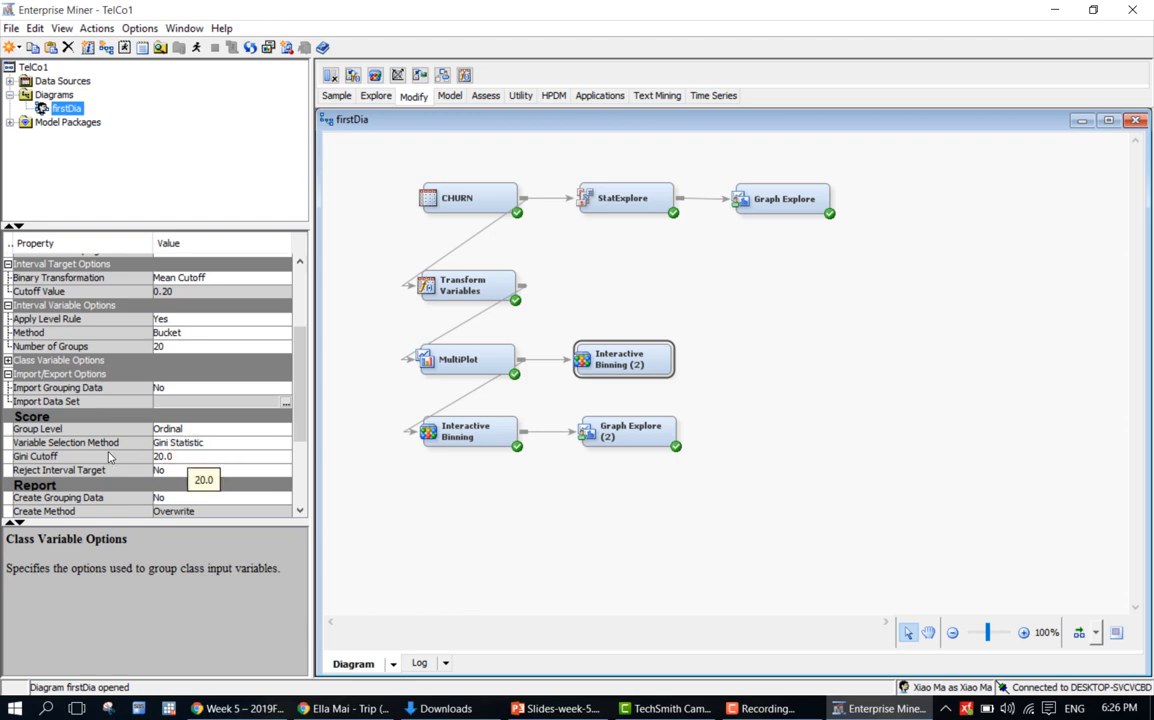
click(214, 444)
click(220, 470)
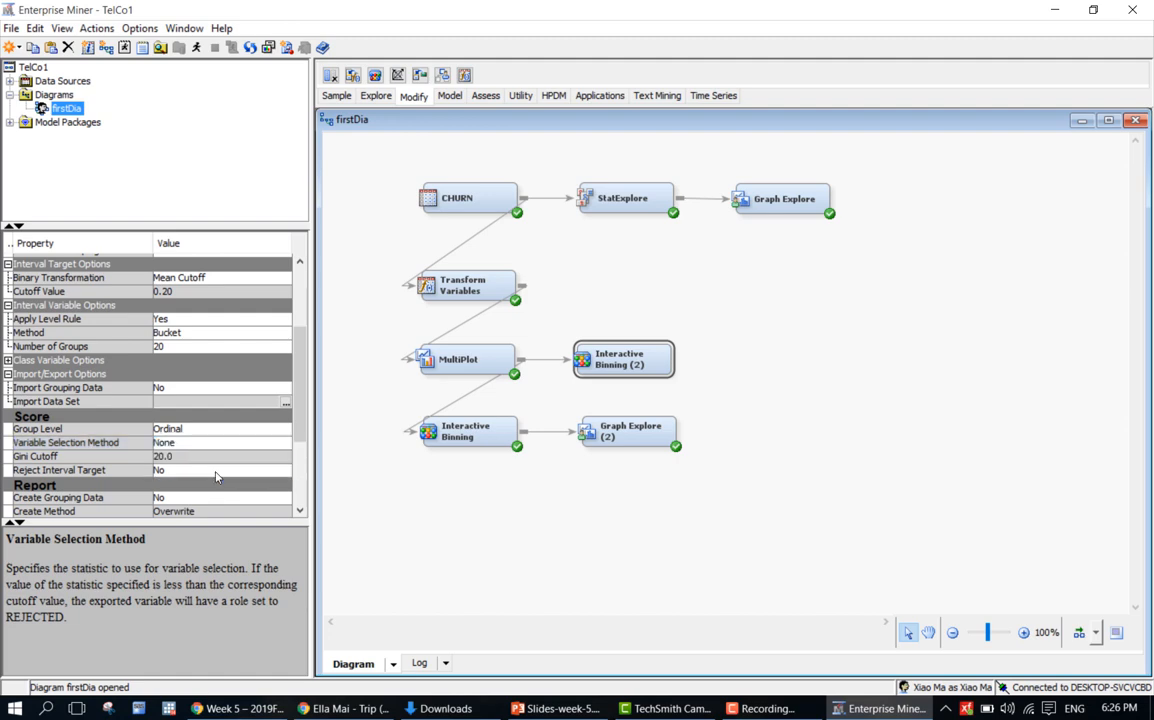
click(214, 443)
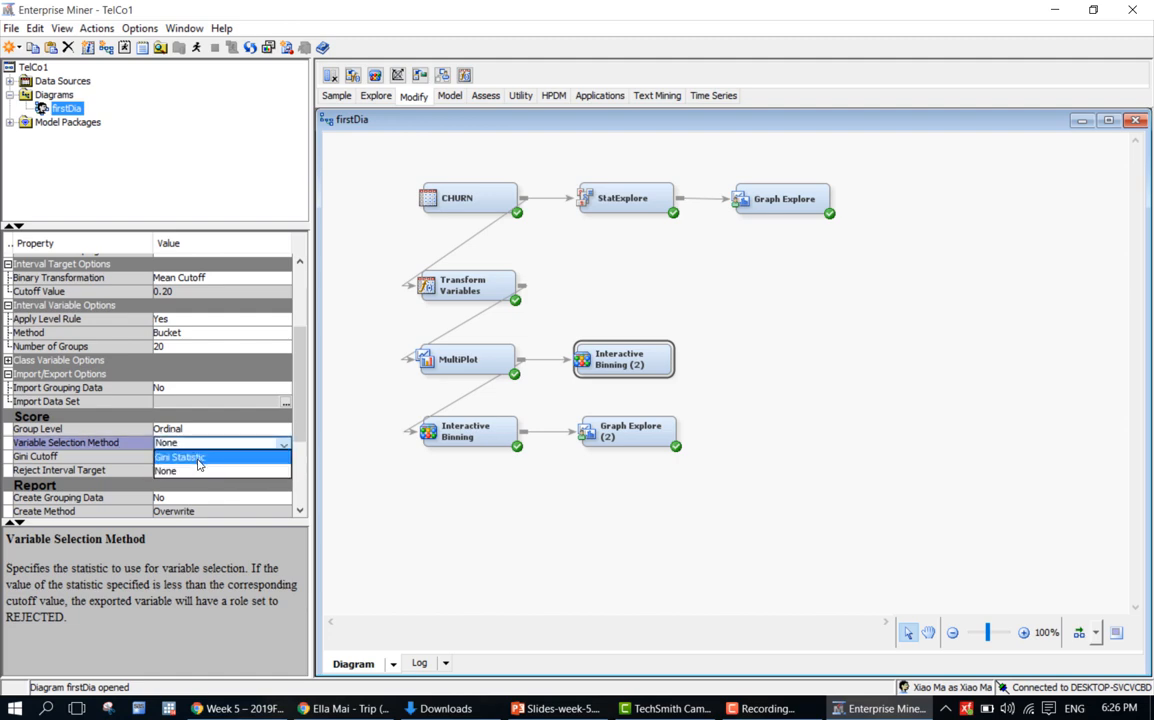
click(214, 444)
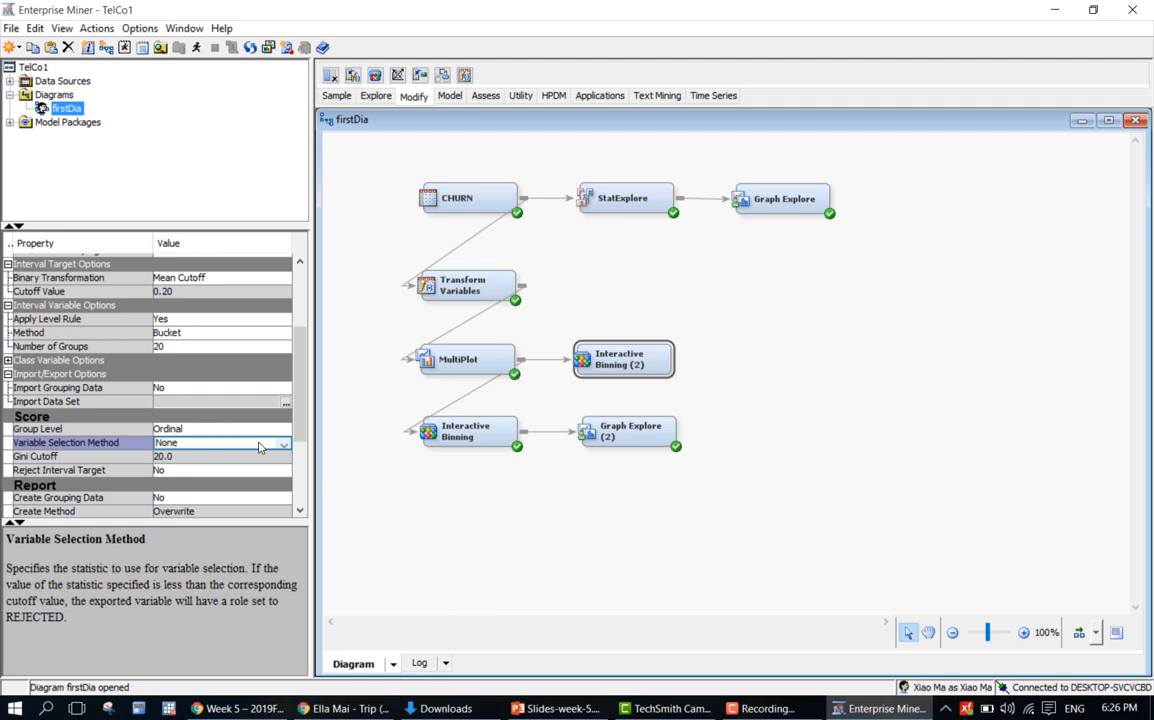
Run the Interactive Binning (2) node and review its results, closing the results window when done
right_click(607, 351)
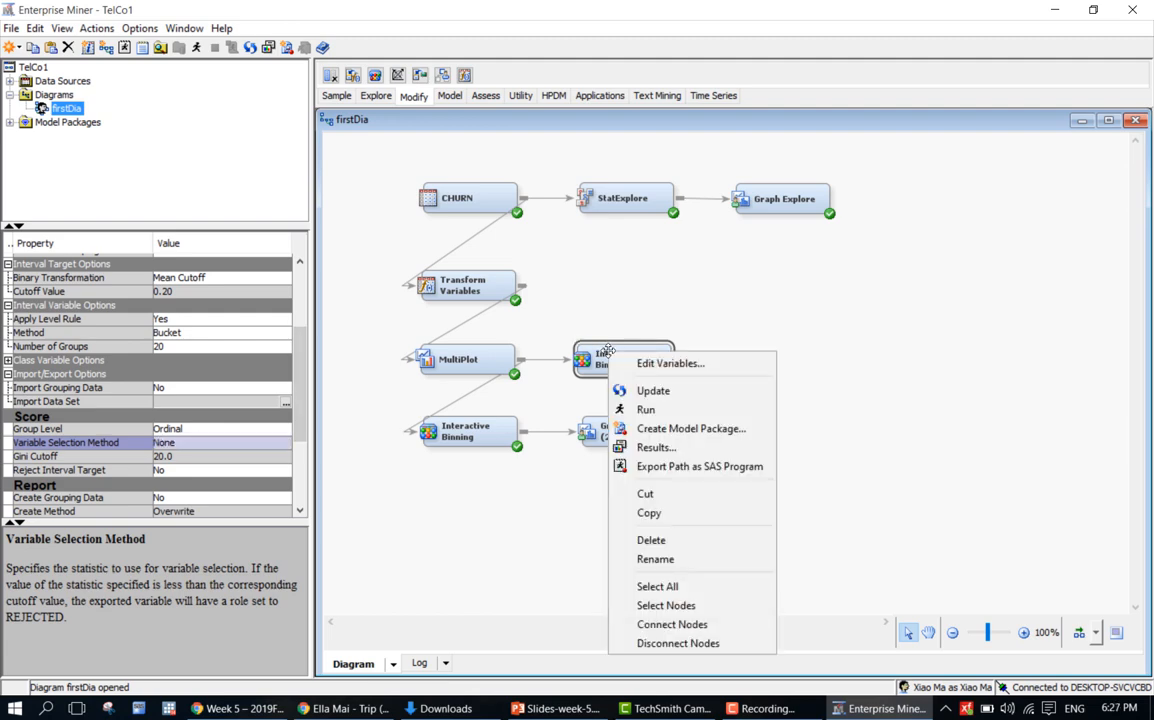
click(645, 409)
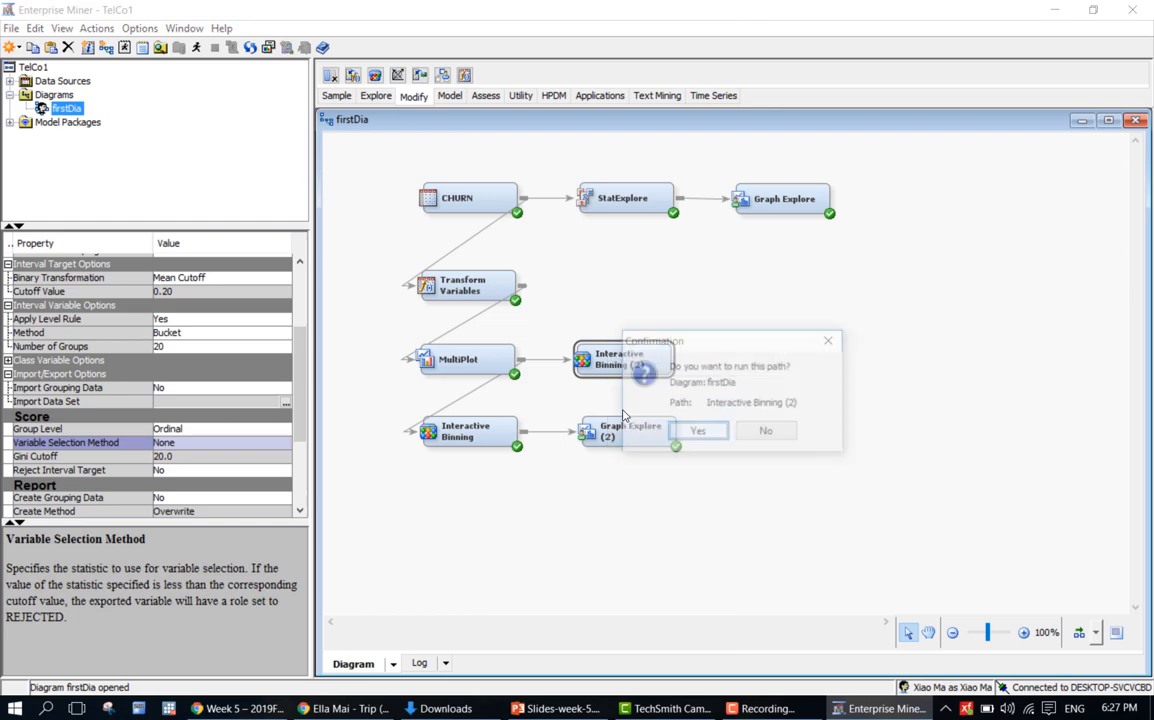
click(698, 432)
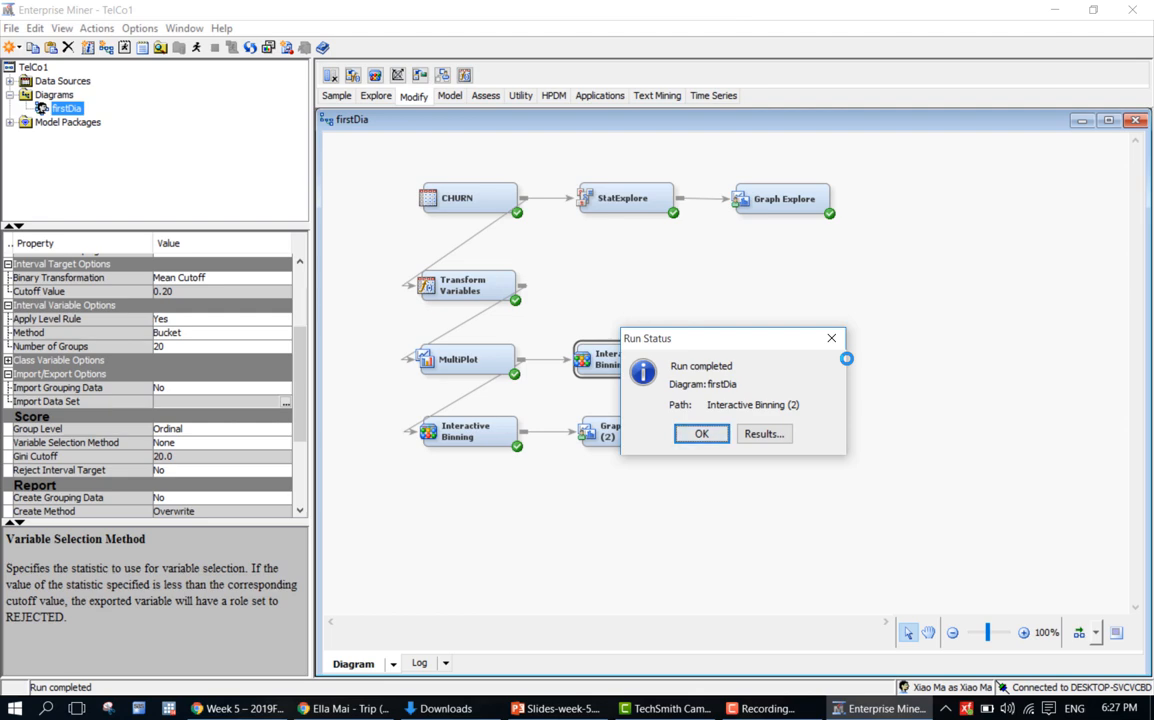
click(780, 437)
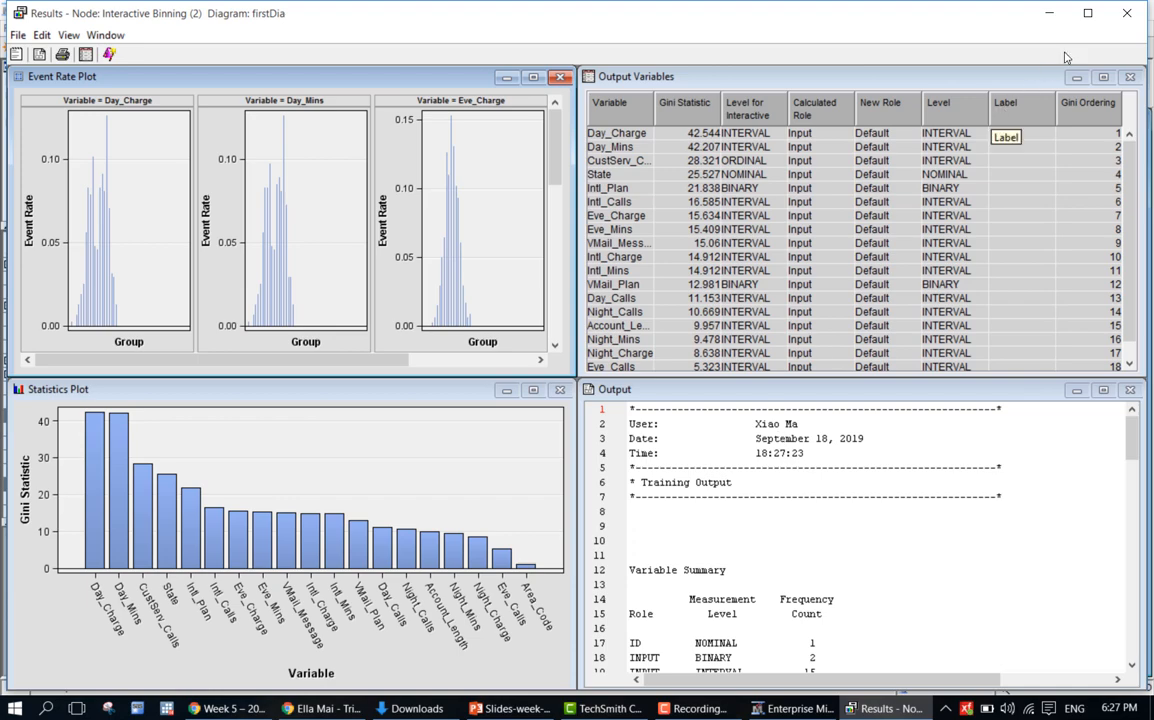
click(1127, 13)
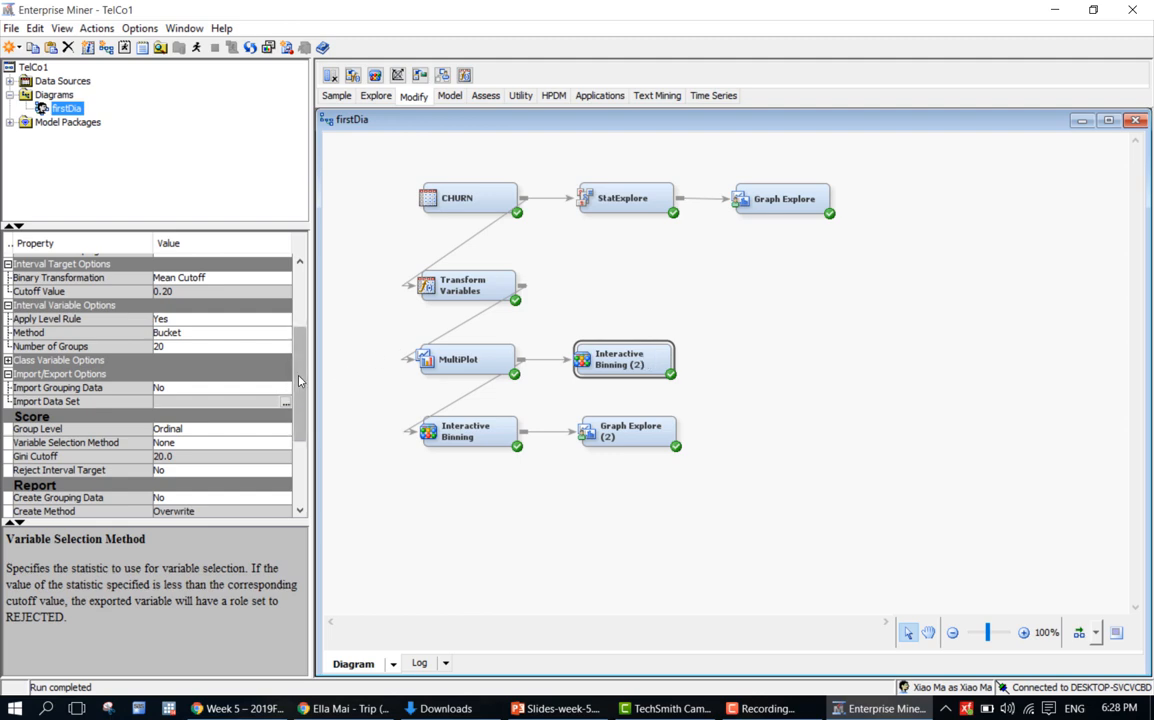
Open the variables table of the Interactive Binning (2) node and widen its Name column
scroll(301, 360, up, 1)
scroll(301, 360, up, 2)
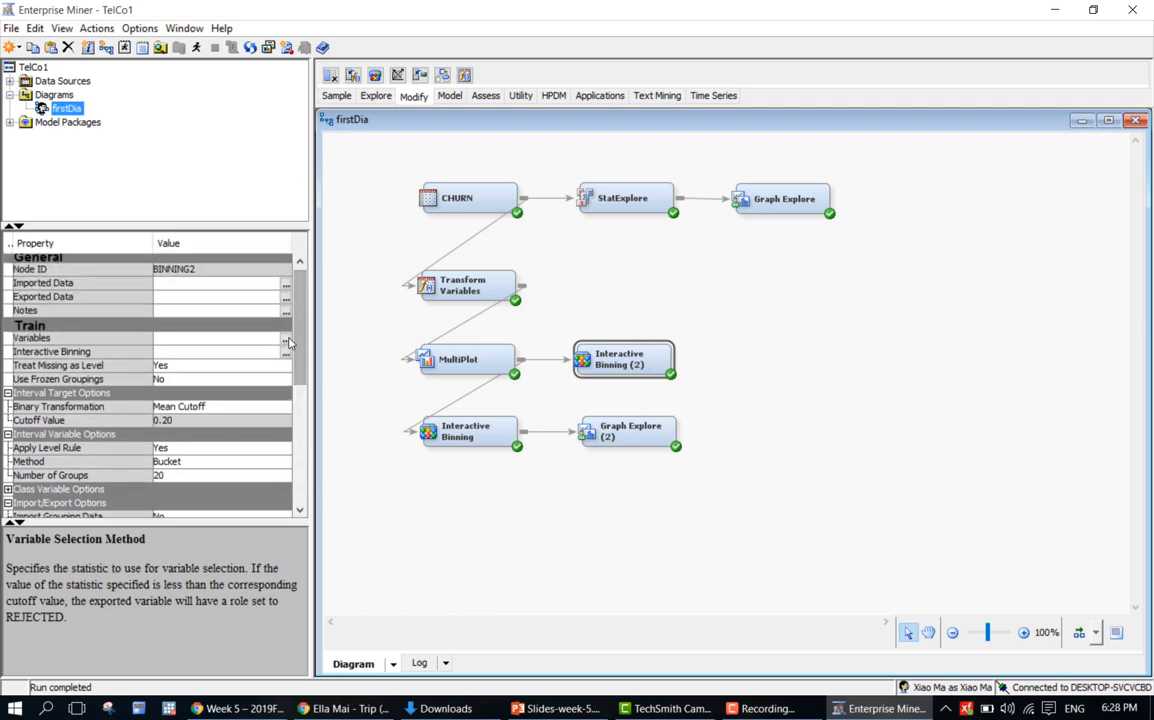
click(287, 340)
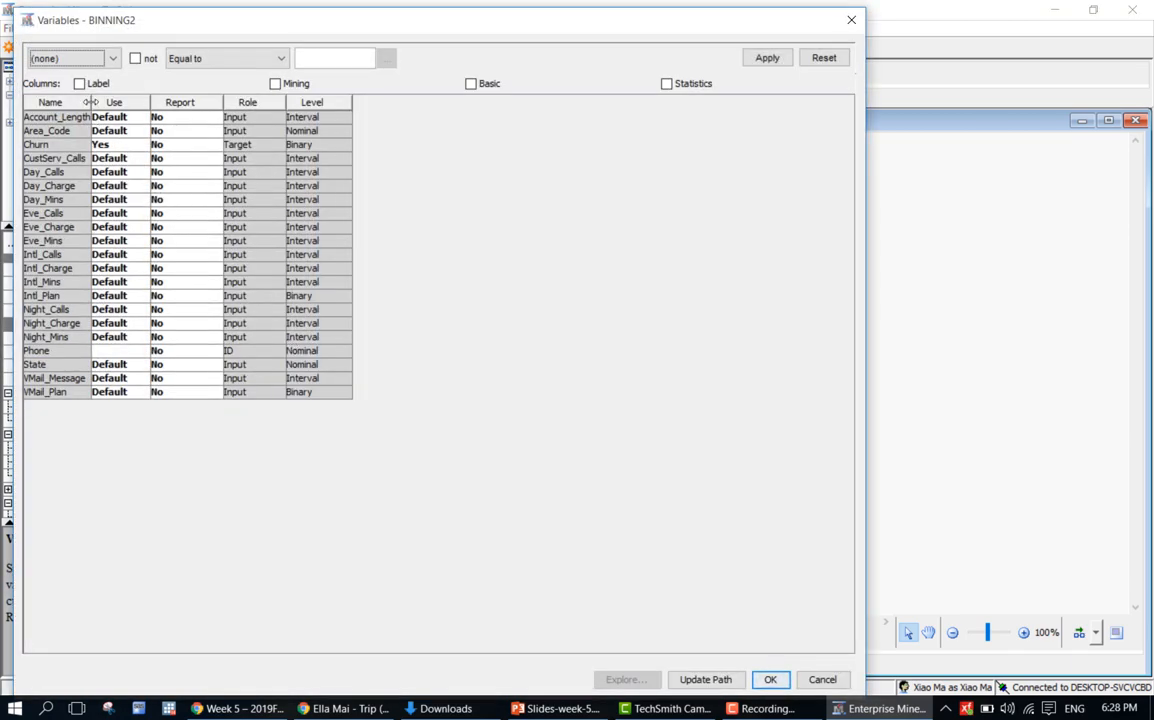
drag(91, 102, 136, 102)
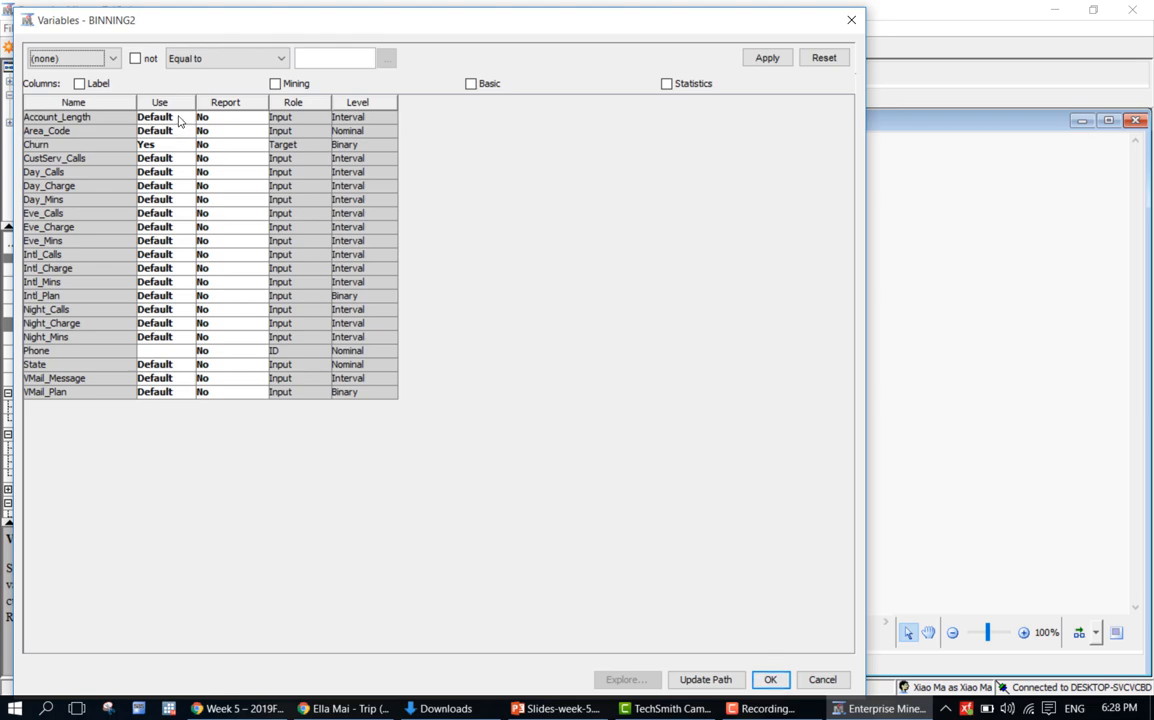
Set Use to No for all variables from Account_Length through VMail_Plan
click(168, 337)
click(168, 341)
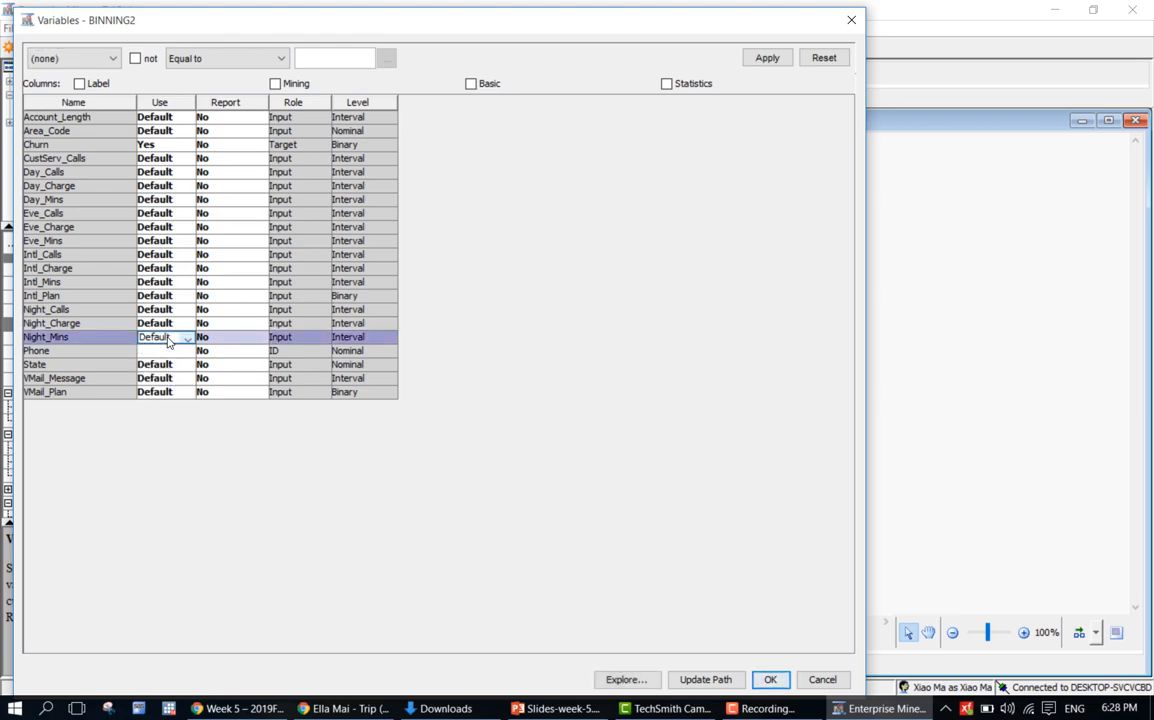
click(160, 120)
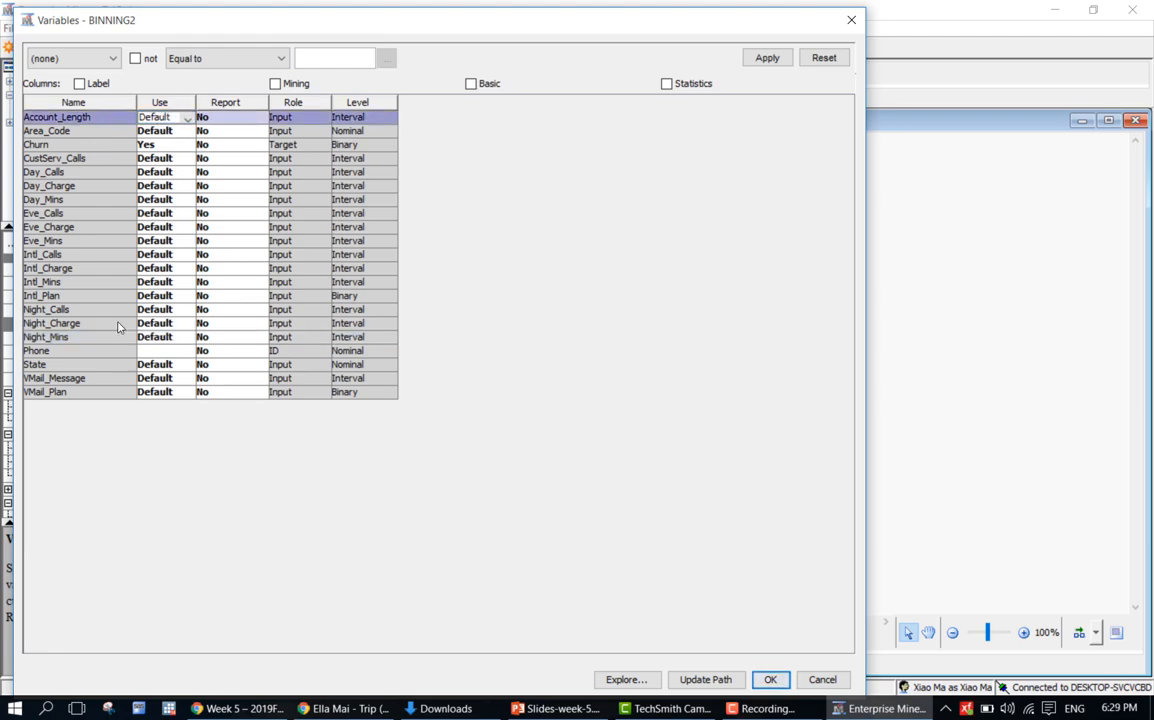
shift+click(113, 392)
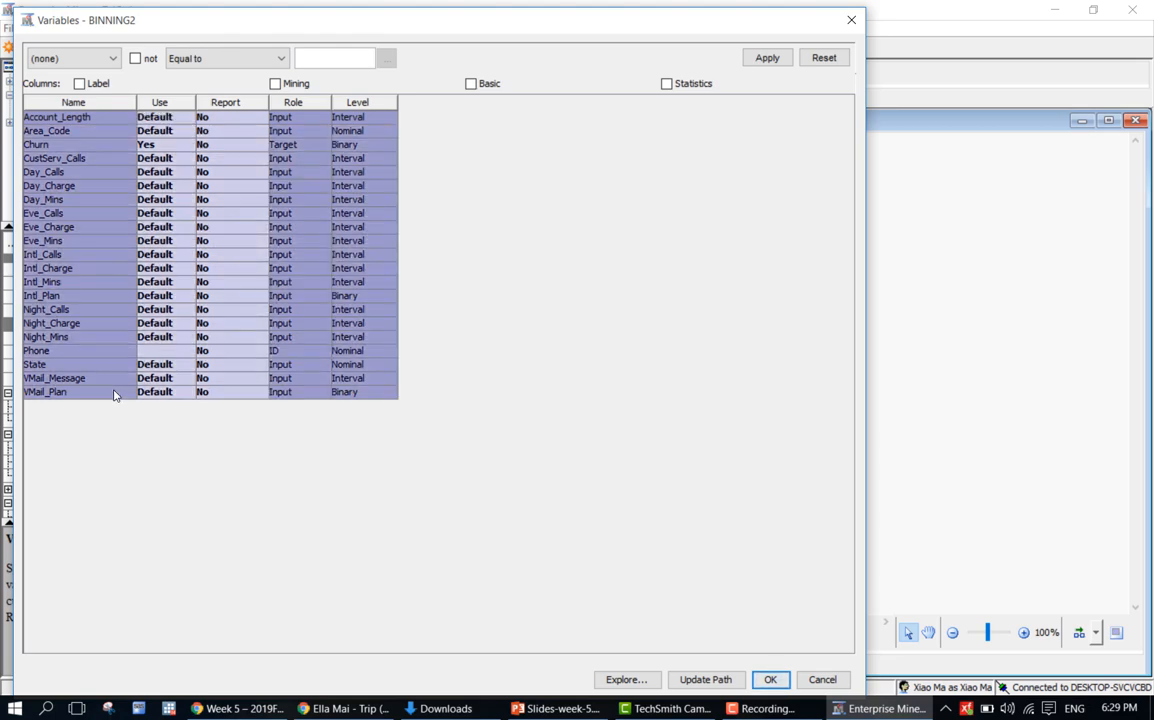
click(150, 392)
click(155, 422)
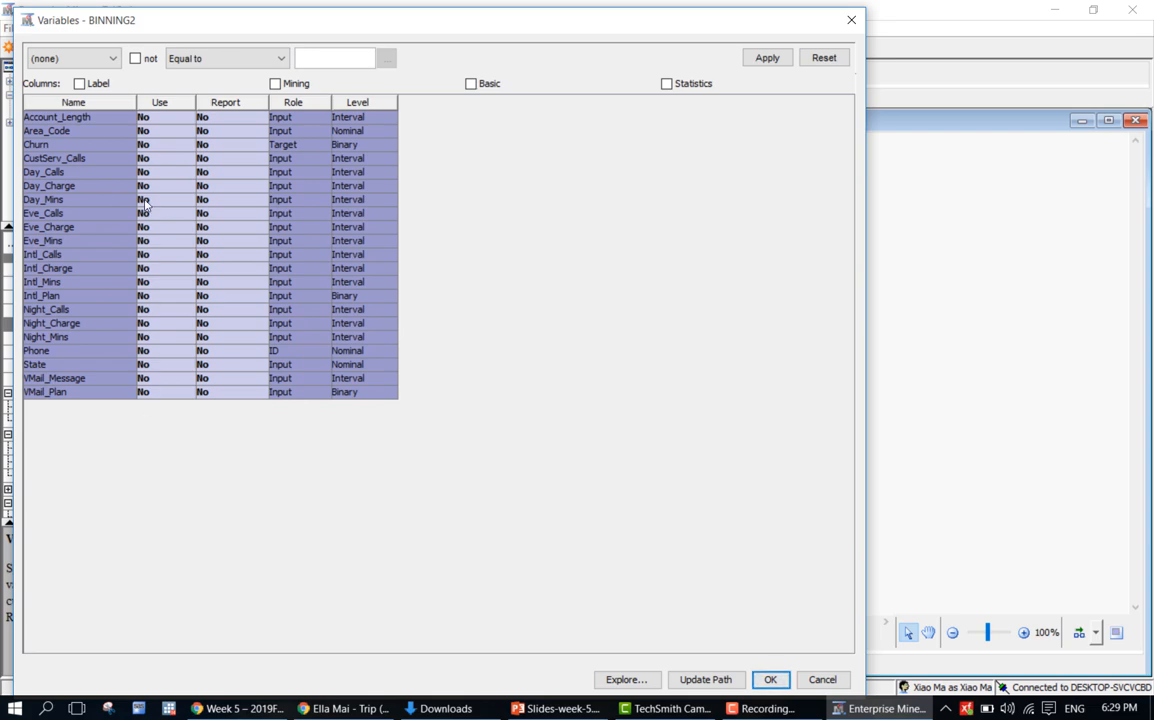
Try to set Churn's Use to Yes while all variables are selected, and return them all to No
click(156, 146)
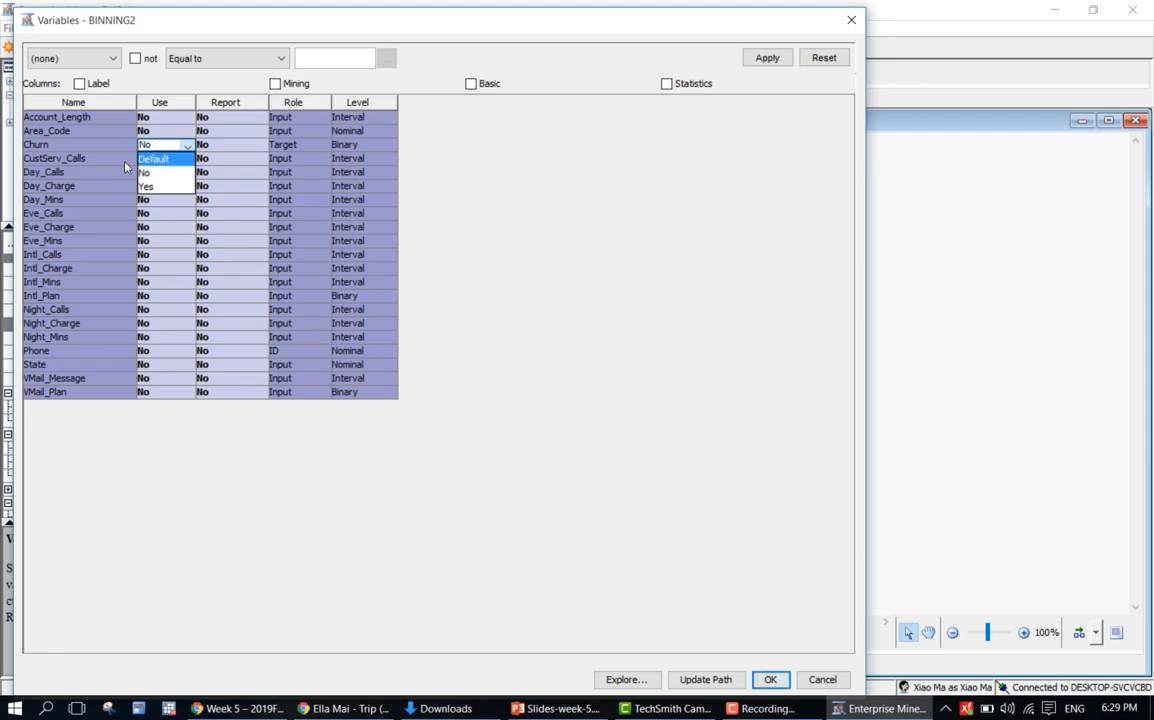
click(172, 186)
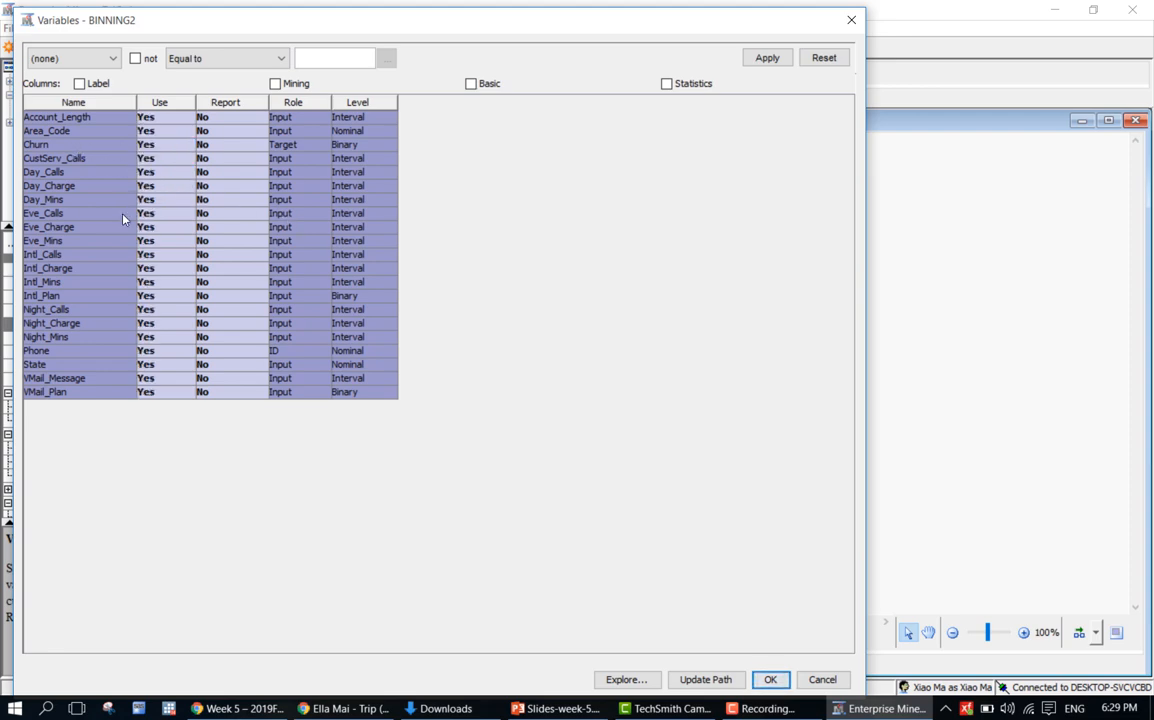
click(140, 215)
click(150, 240)
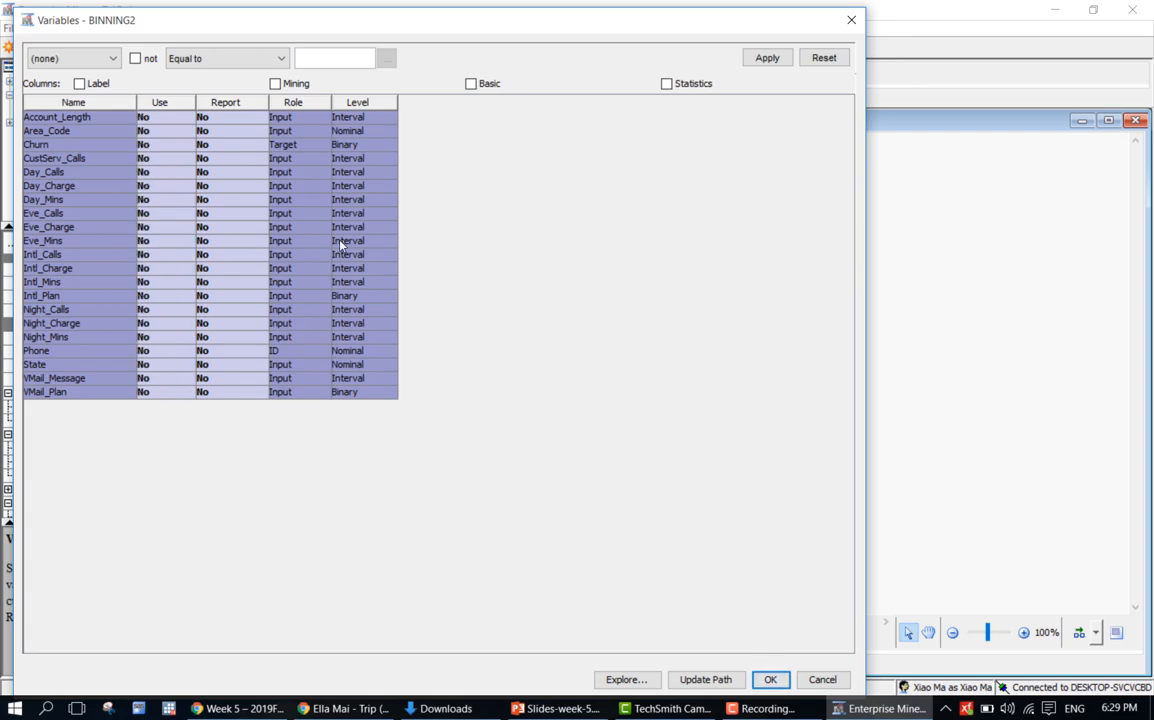
Clear the multiple selection and set Use to Yes for Churn and to Default for Day_Mins
click(230, 241)
click(227, 247)
click(92, 120)
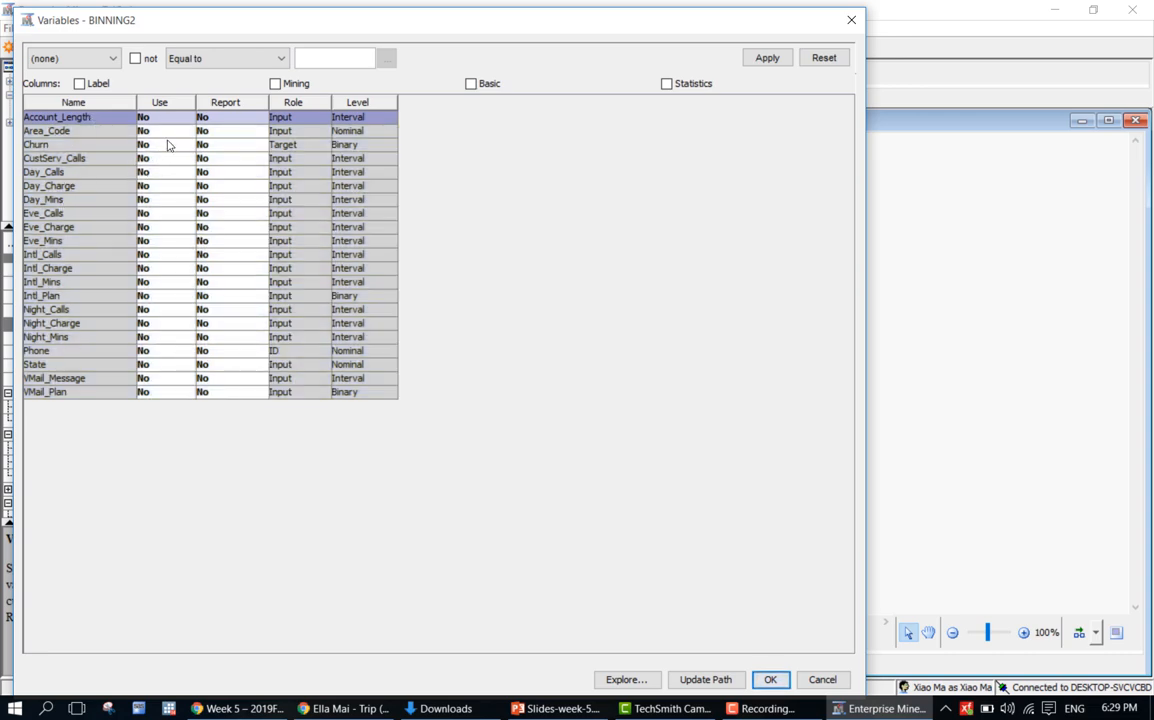
click(168, 146)
click(168, 187)
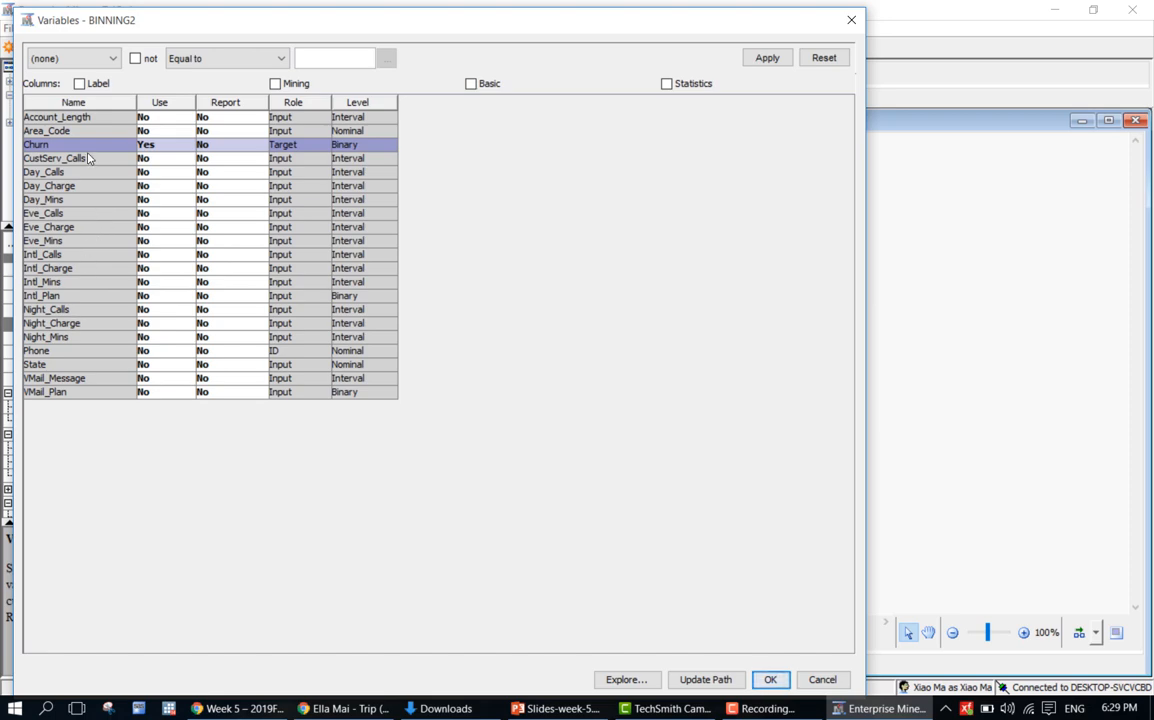
click(143, 199)
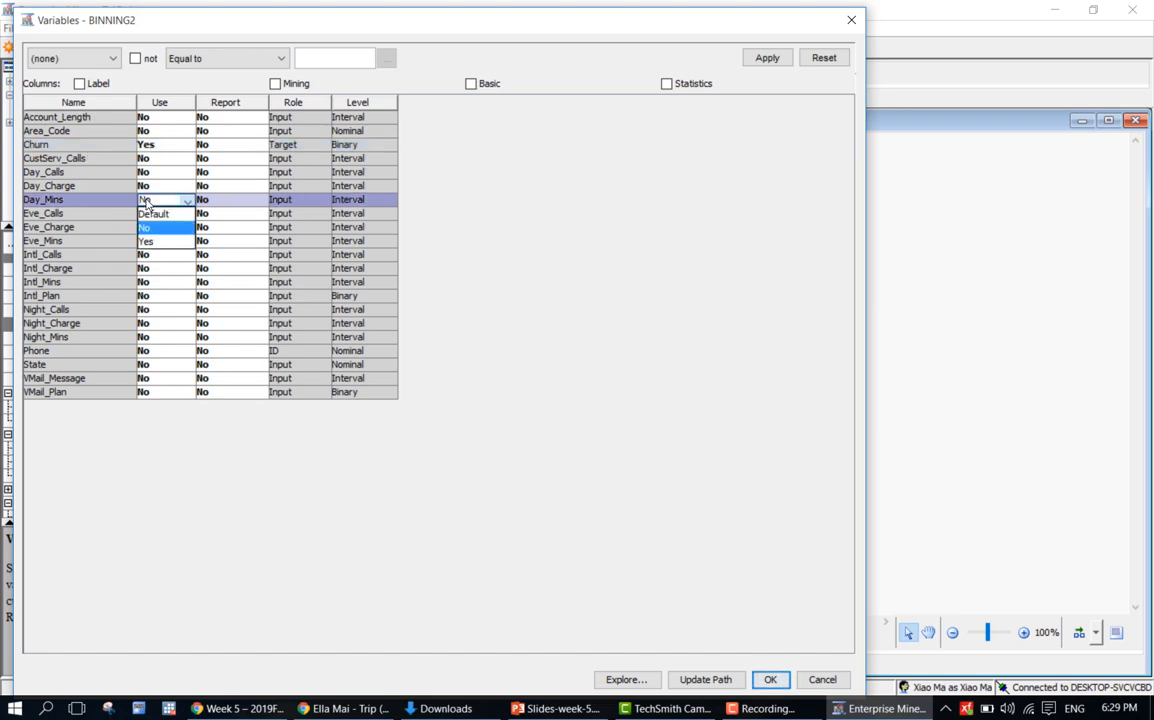
click(150, 213)
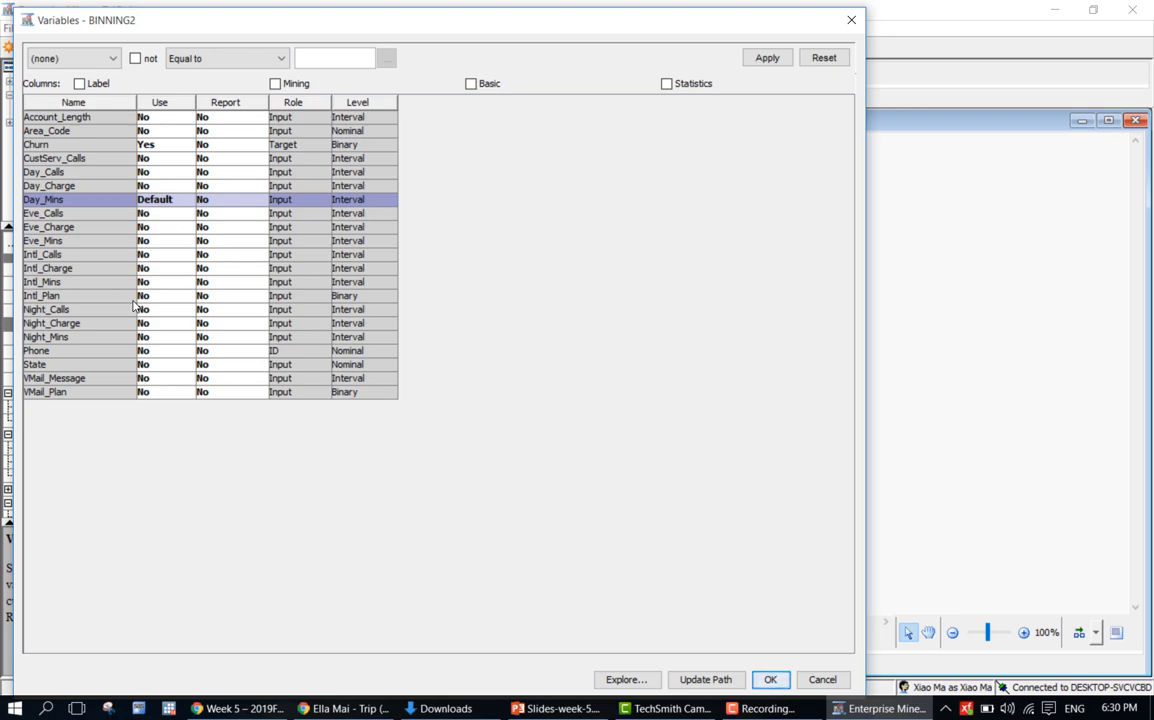
Try setting Use to Default for Eve_Calls through Intl_Plan together, and return them all to No
click(111, 214)
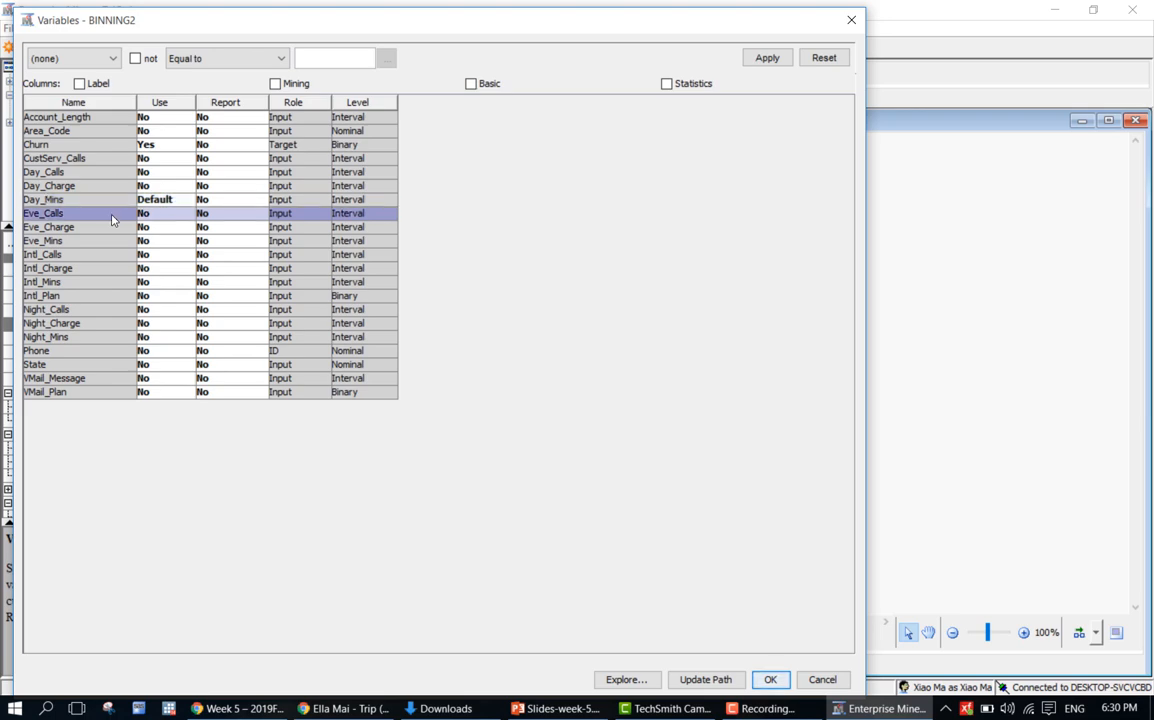
shift+click(102, 300)
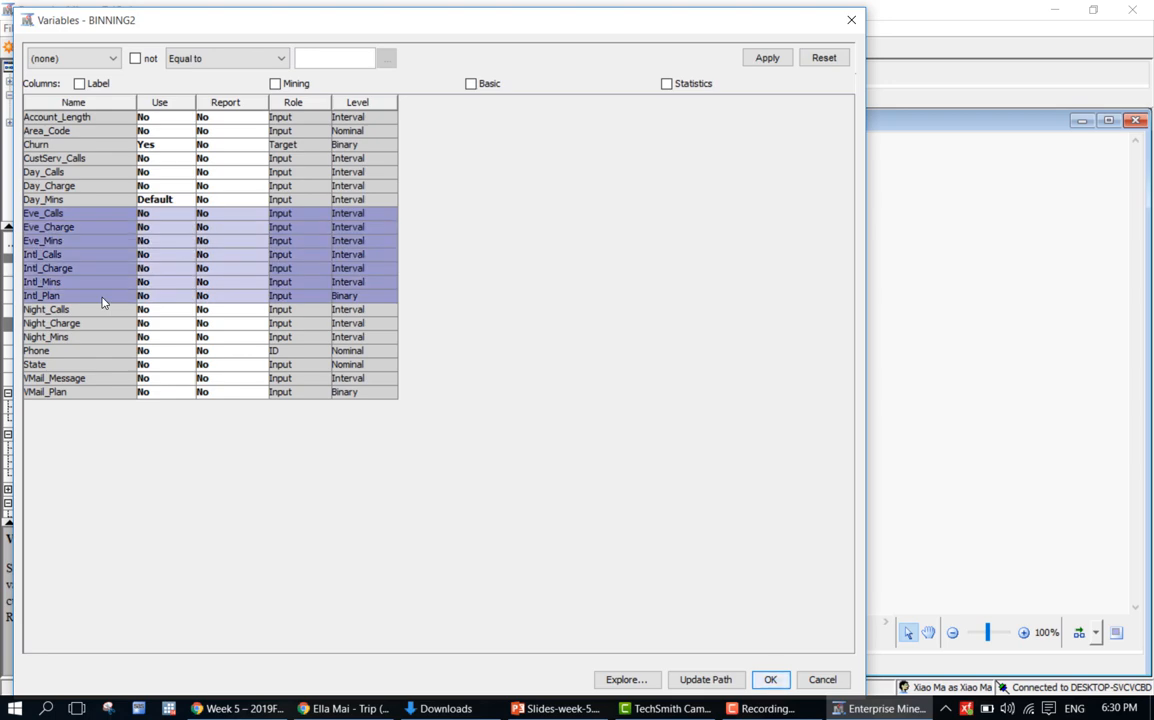
click(185, 298)
click(165, 310)
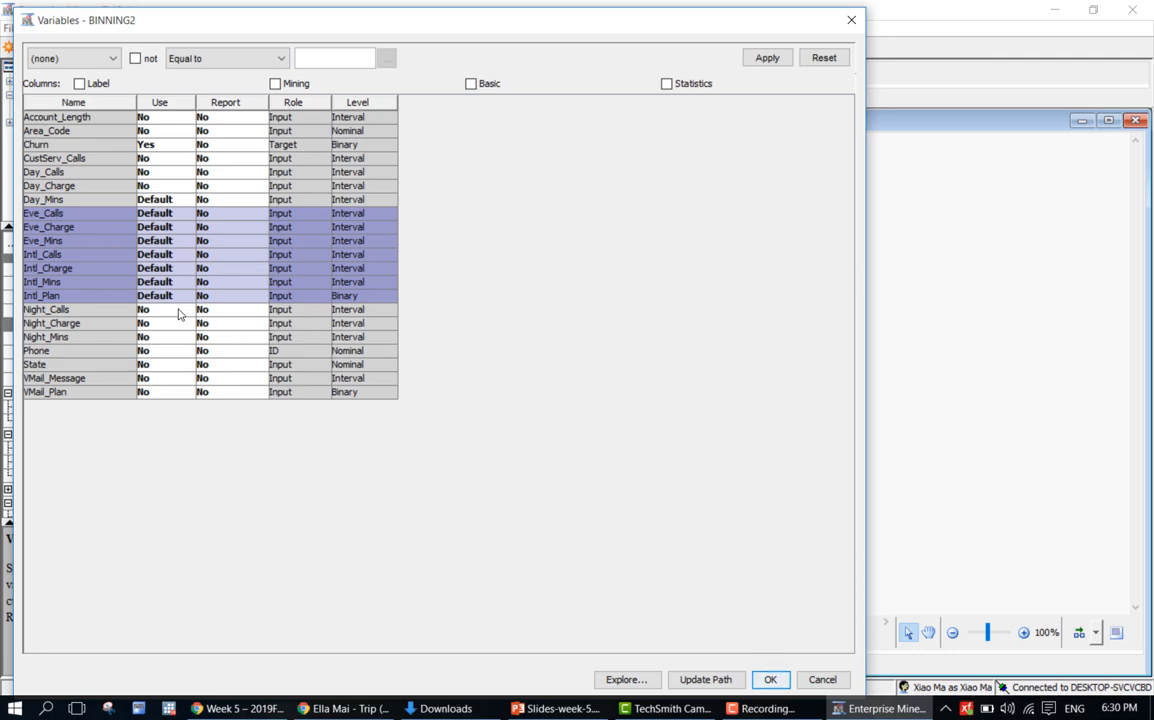
click(166, 295)
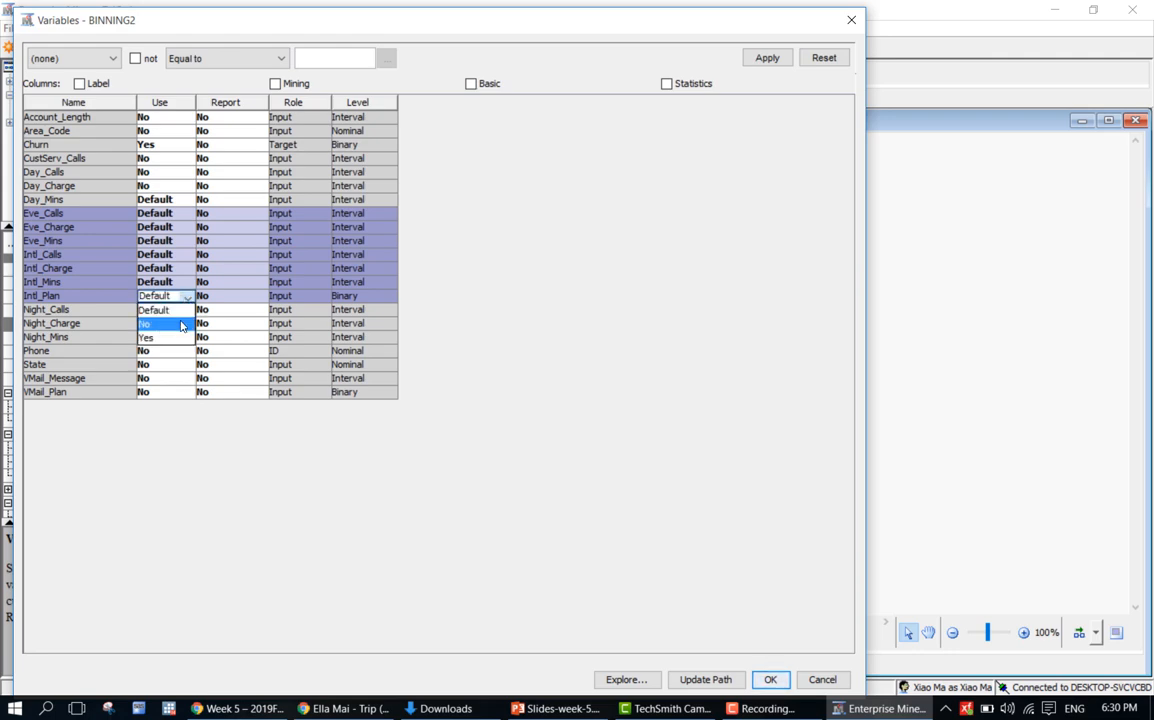
click(182, 326)
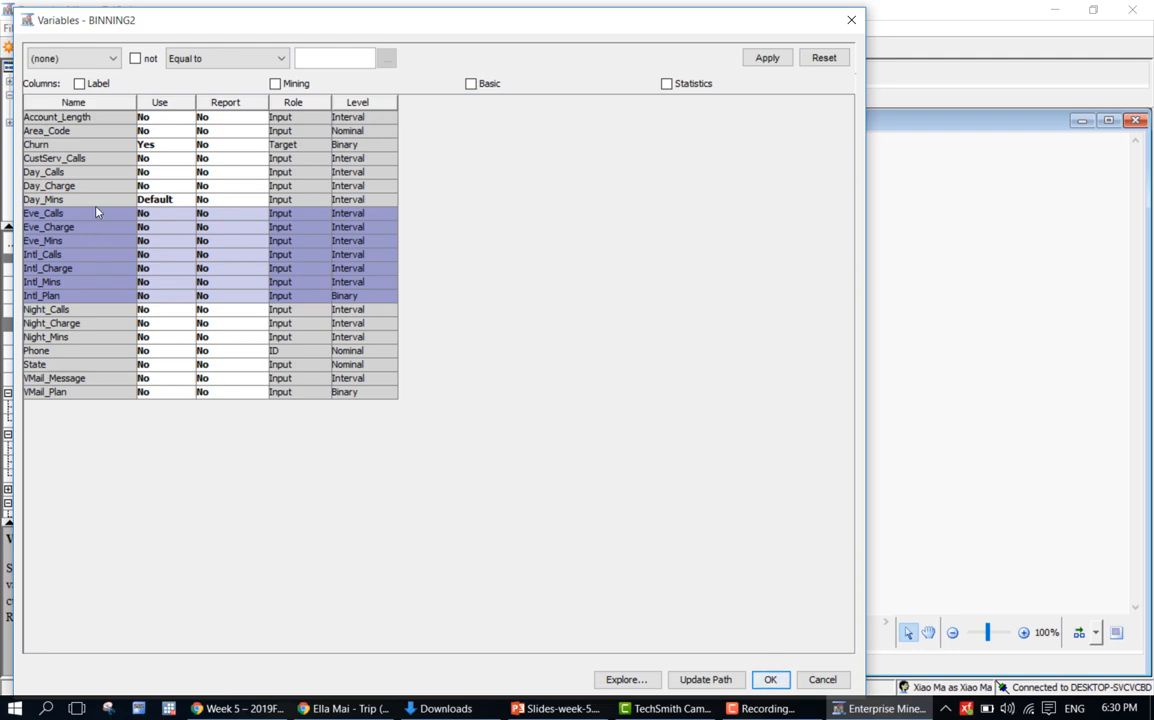
Clear the multiple selection, update the path, and accept the variable settings of the Interactive Binning (2) node
click(97, 161)
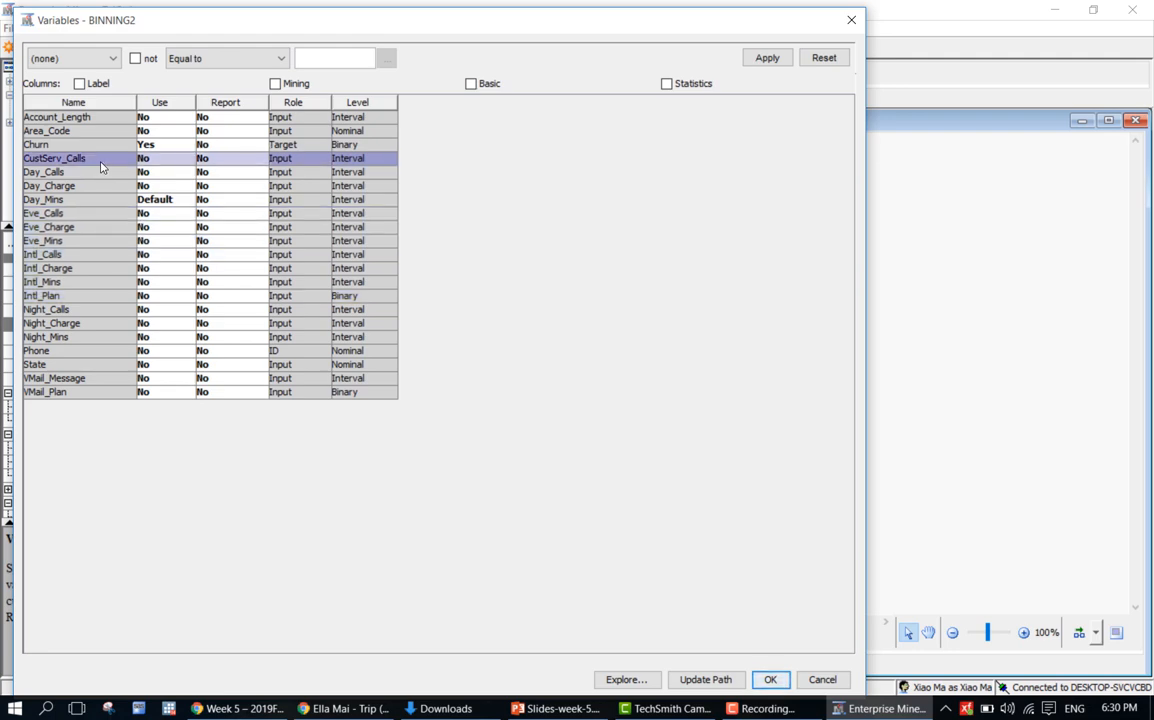
click(720, 682)
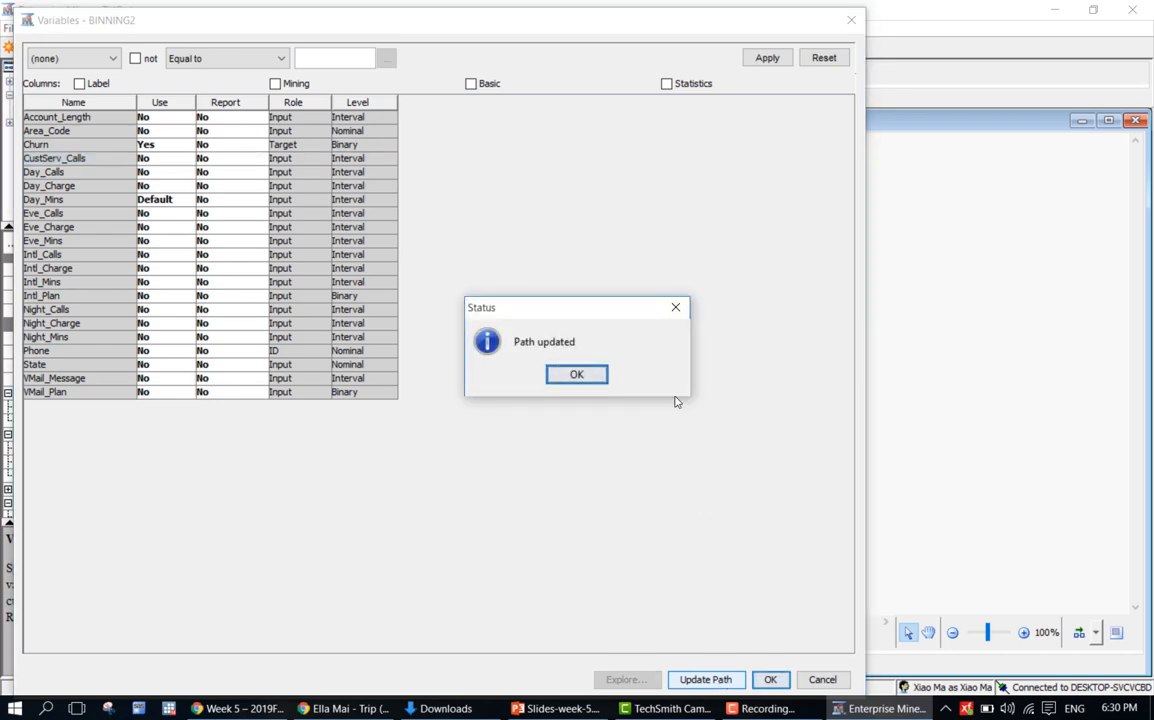
click(593, 377)
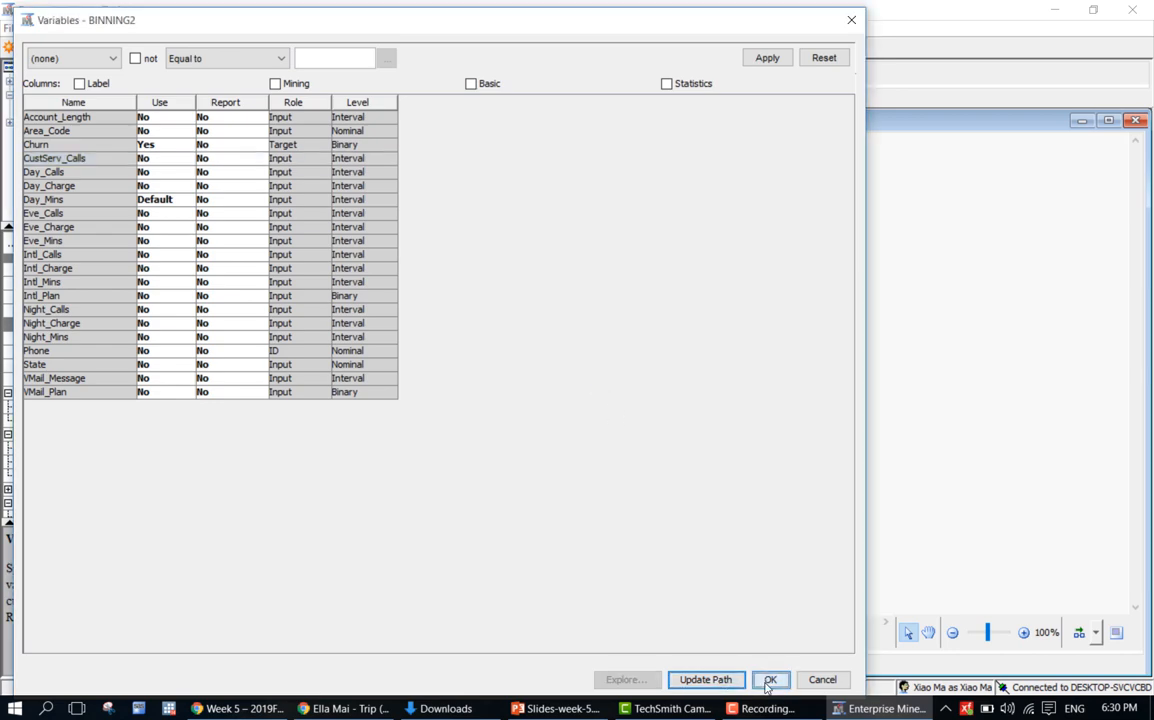
click(770, 681)
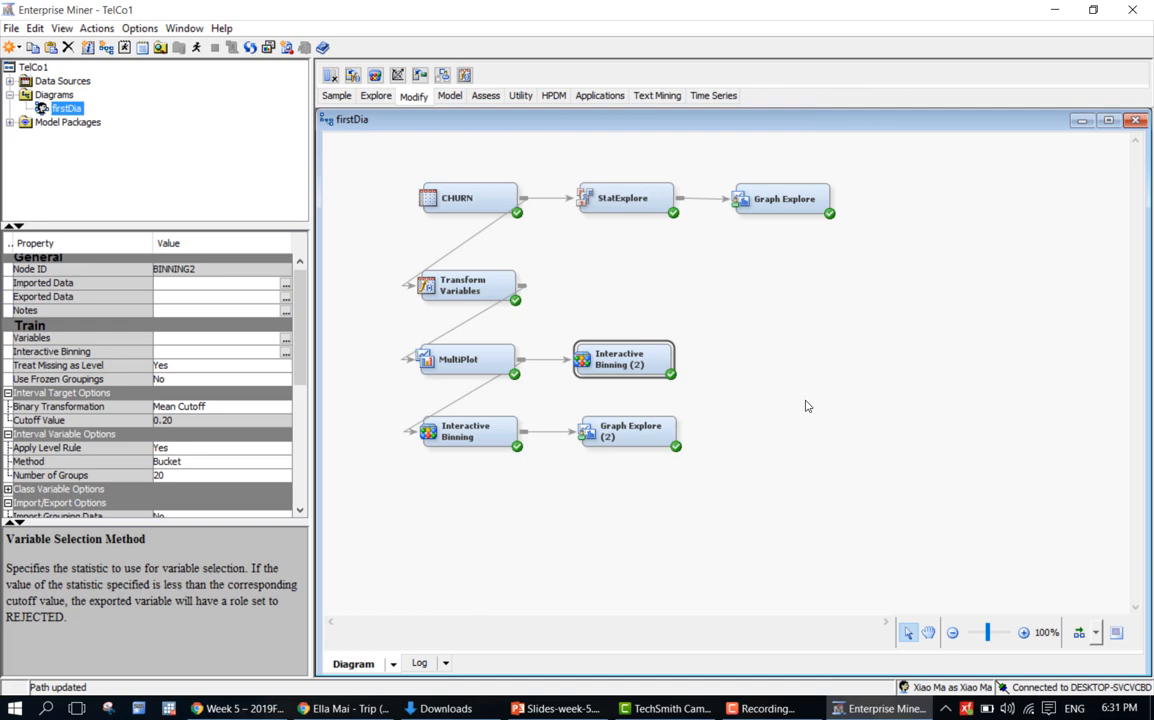
Try to open the Interactive Binning (2) node's binning editor, and run the path up to that node
click(286, 353)
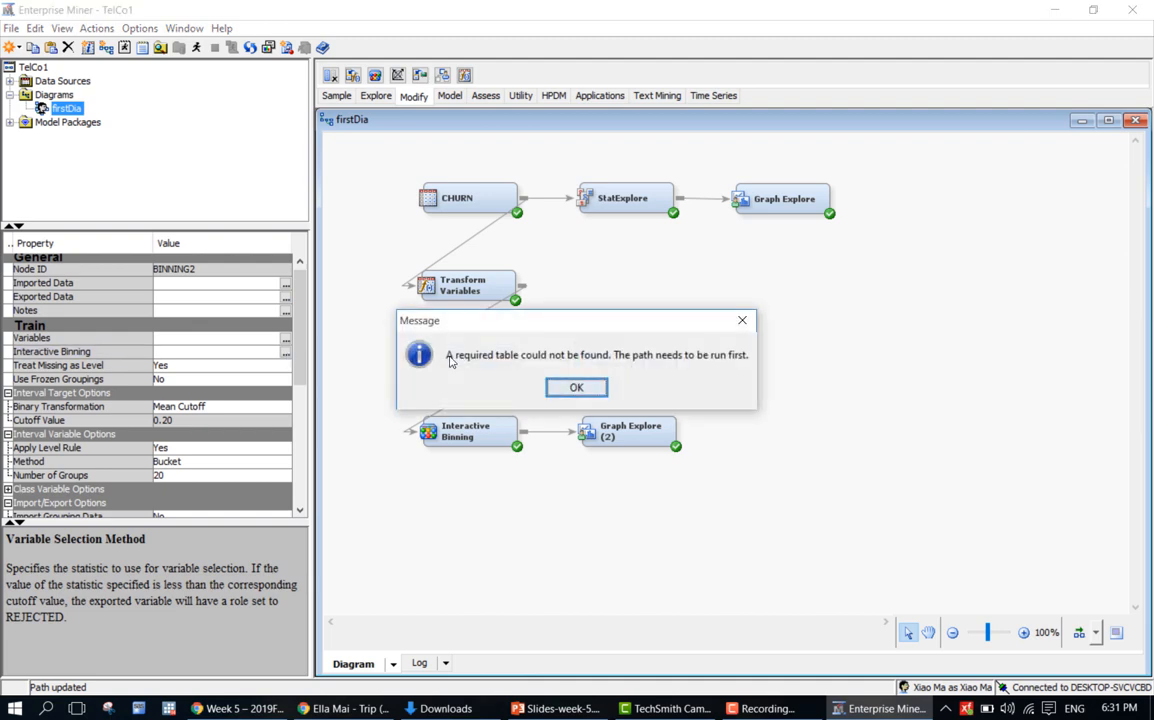
click(567, 390)
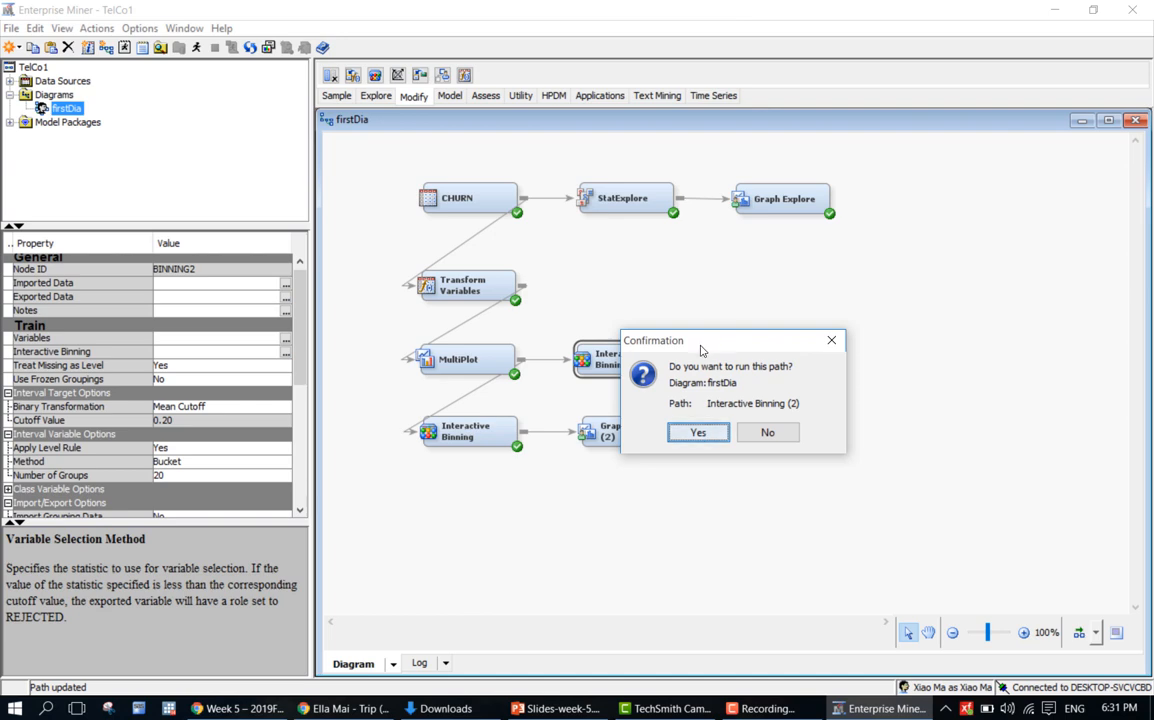
drag(702, 350, 868, 341)
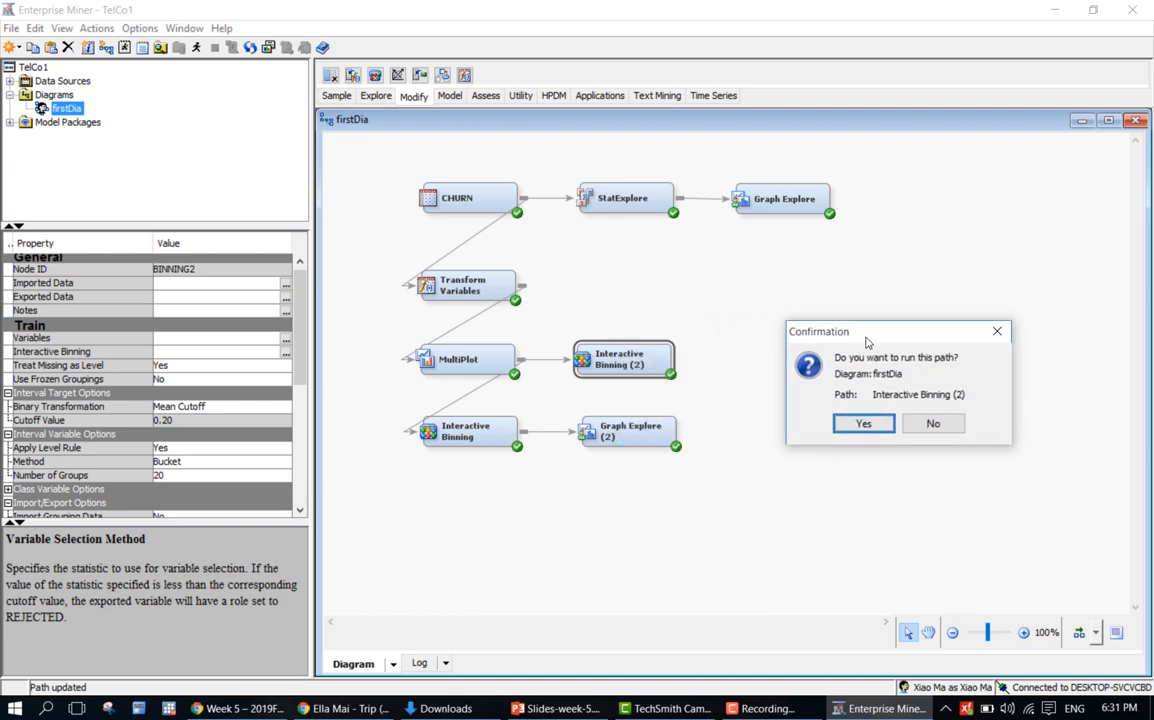
click(870, 434)
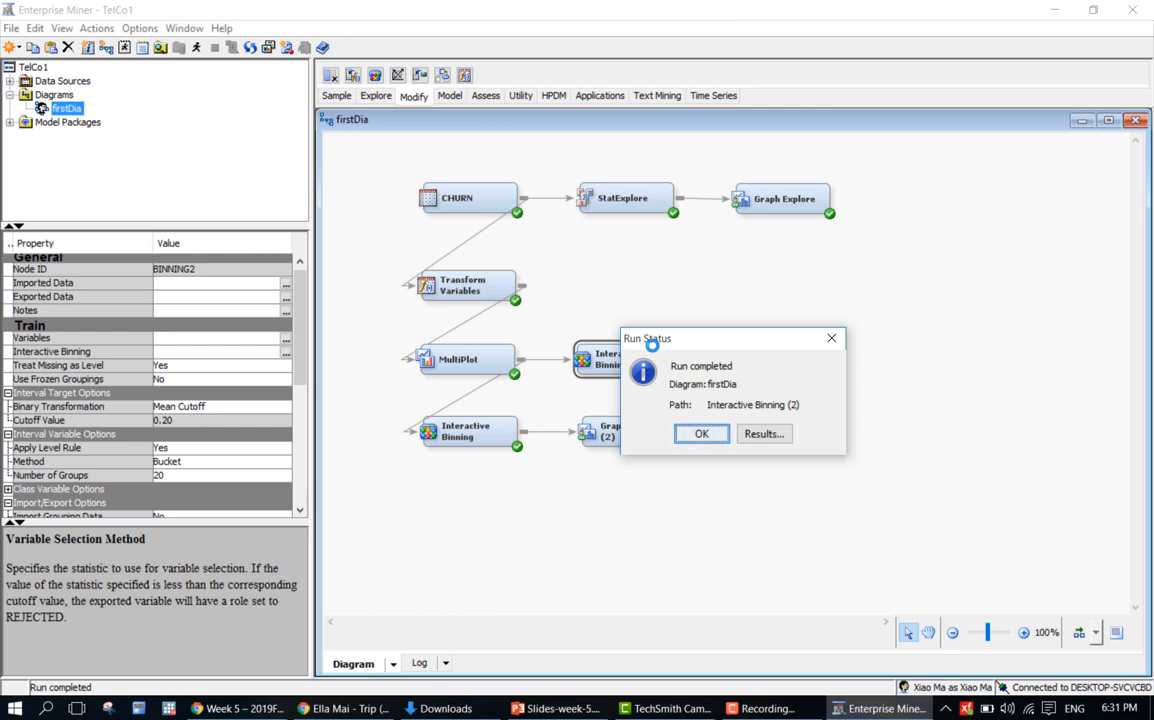
click(703, 436)
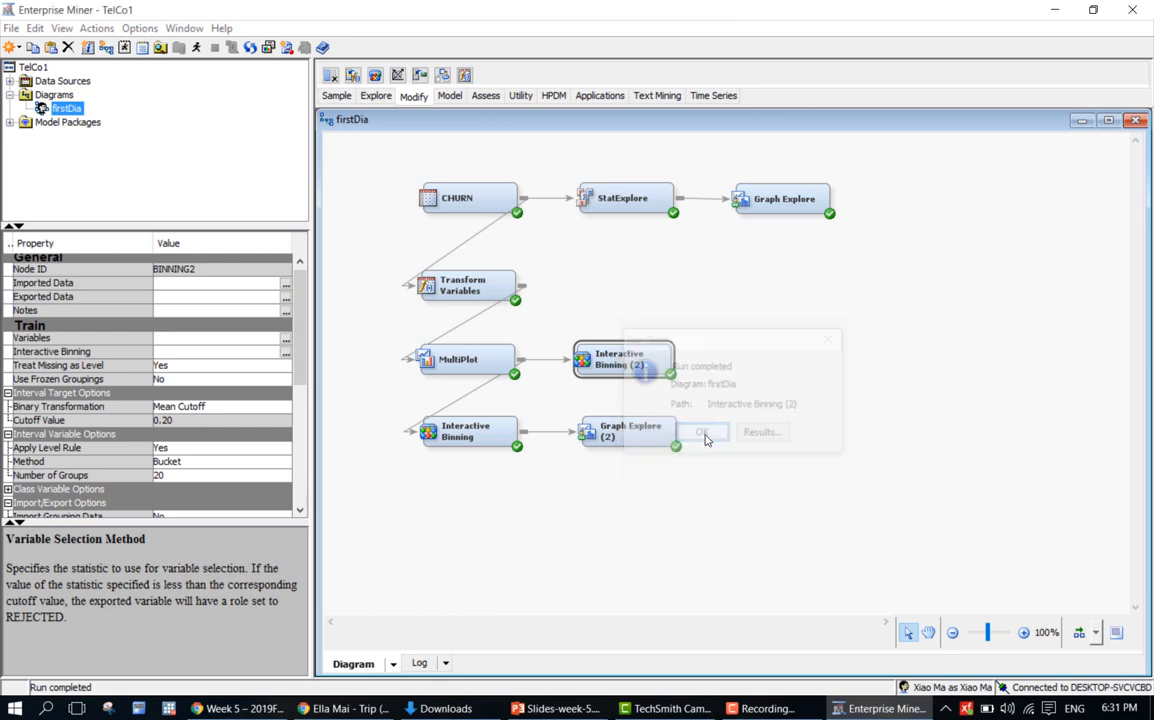
Open the interactive binning editor of the Interactive Binning (2) node, expand it to full screen height, and select Day_Mins
click(286, 354)
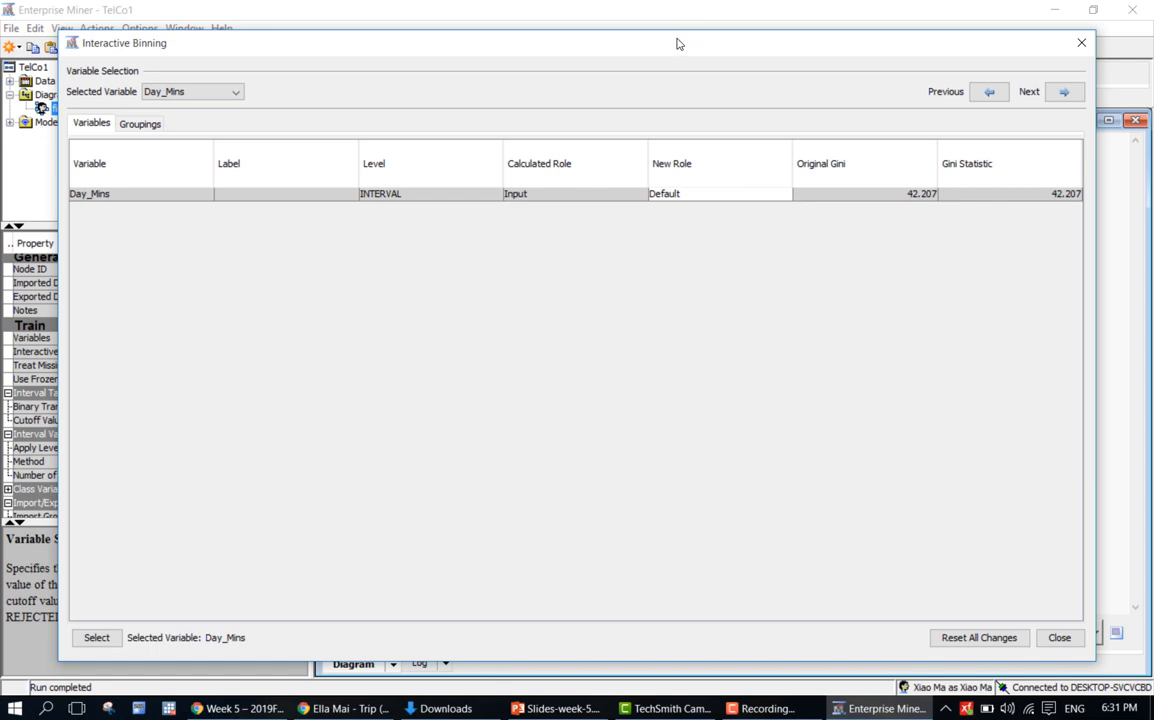
drag(677, 34, 677, 33)
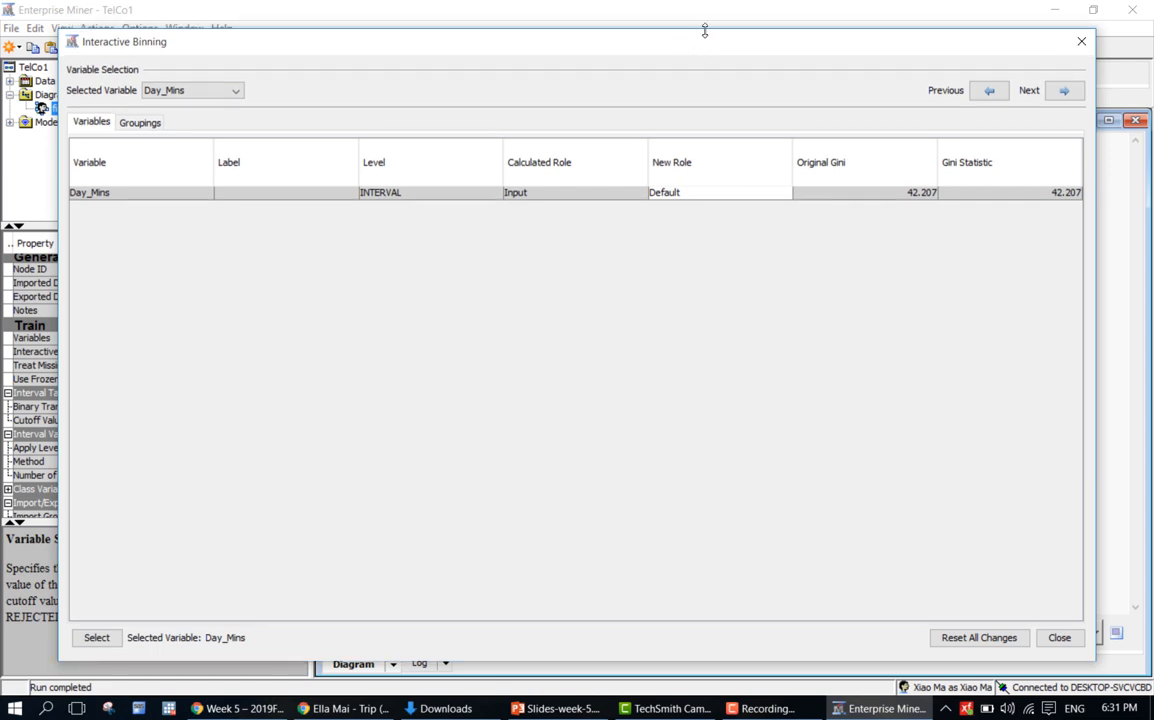
double_click(705, 31)
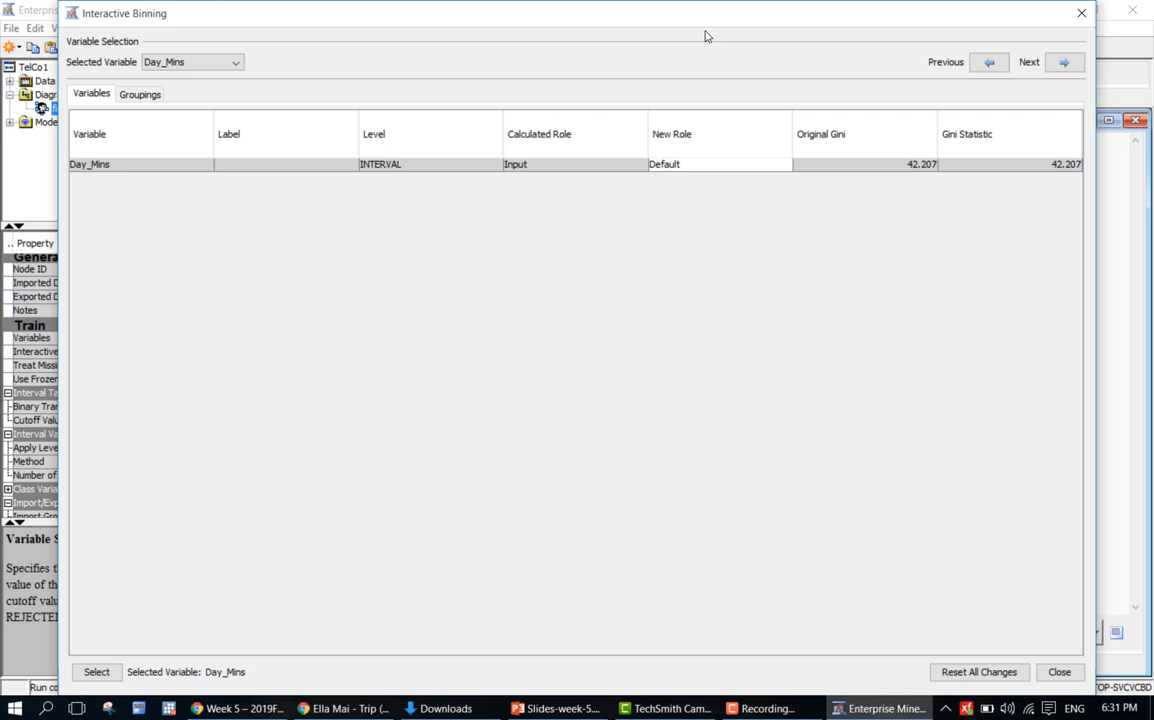
click(200, 66)
click(211, 67)
click(121, 172)
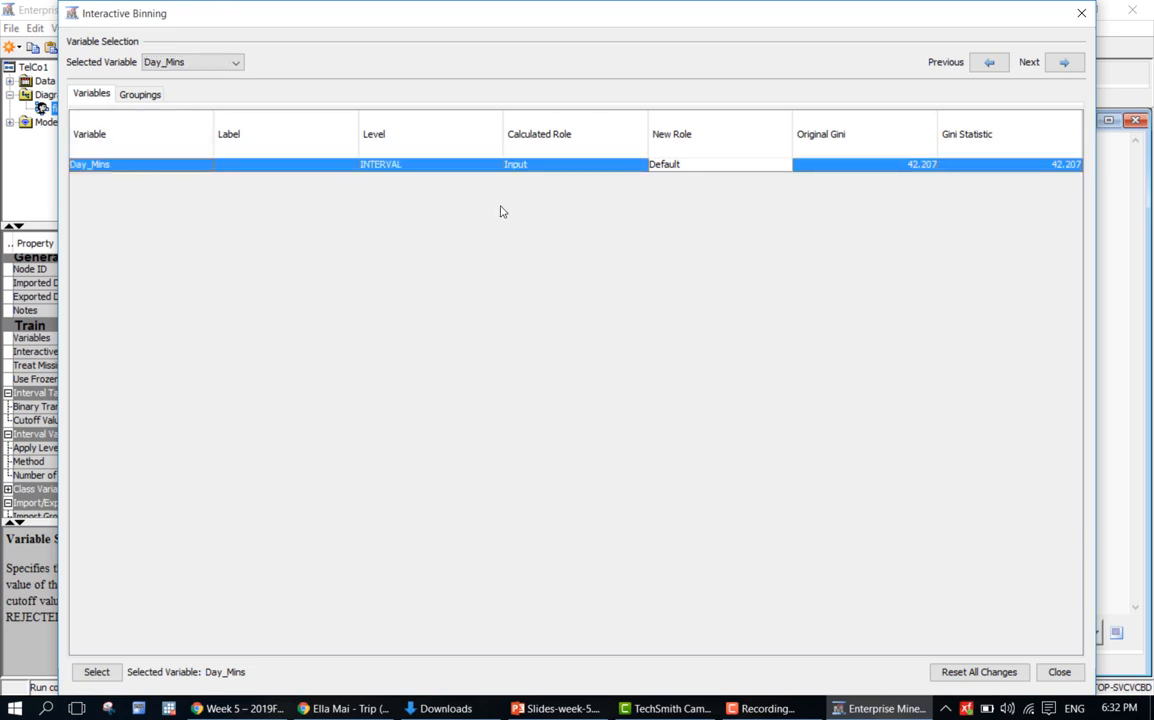
click(696, 172)
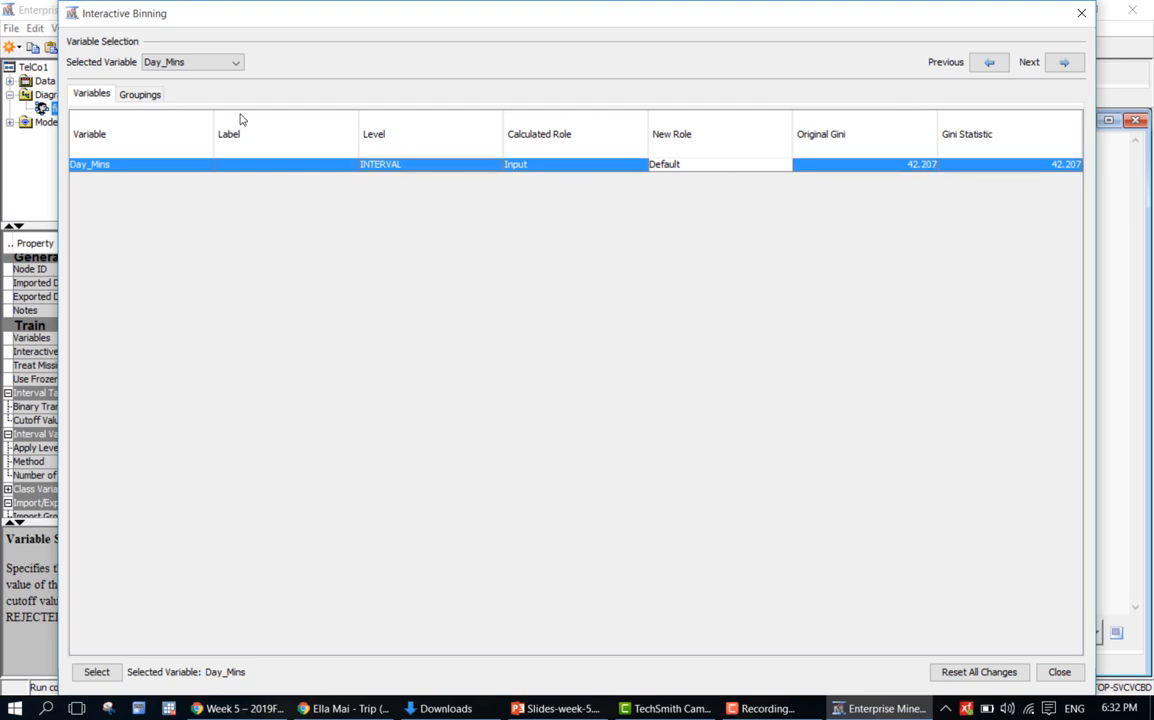
Show the groupings of Day_Mins and widen the Value column to fit the full range expressions
click(140, 94)
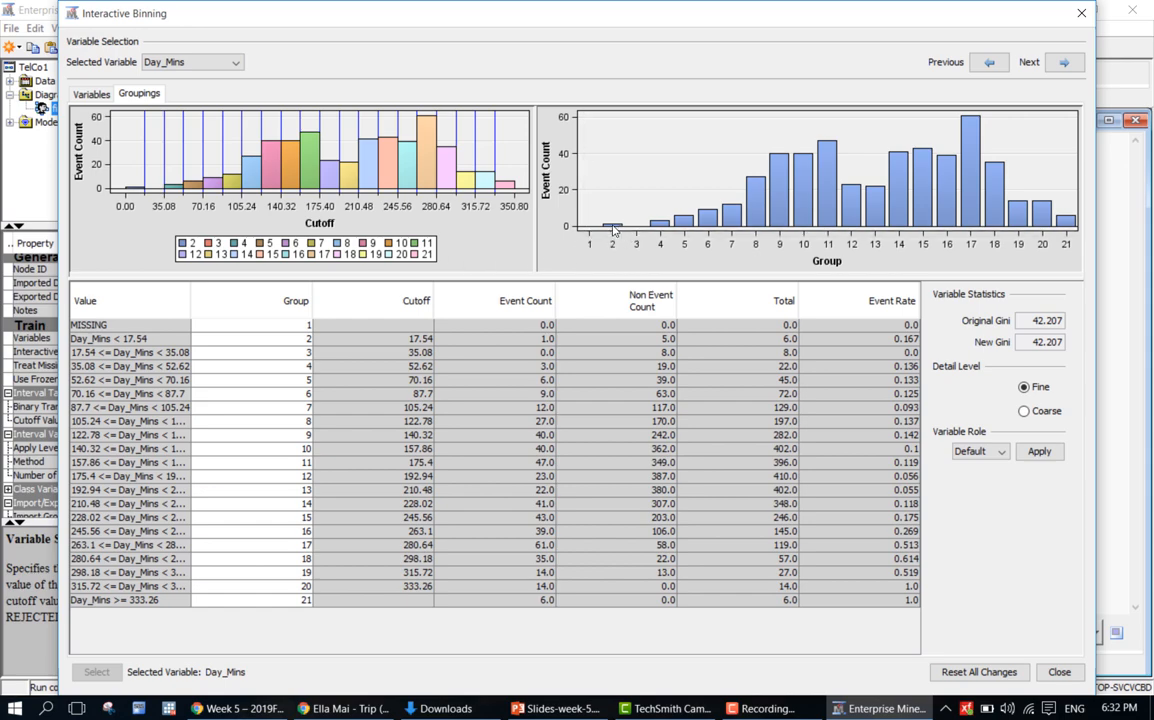
mouse_move(613, 230)
mouse_move(592, 223)
mouse_down()
mouse_move(752, 196)
mouse_move(538, 322)
mouse_up()
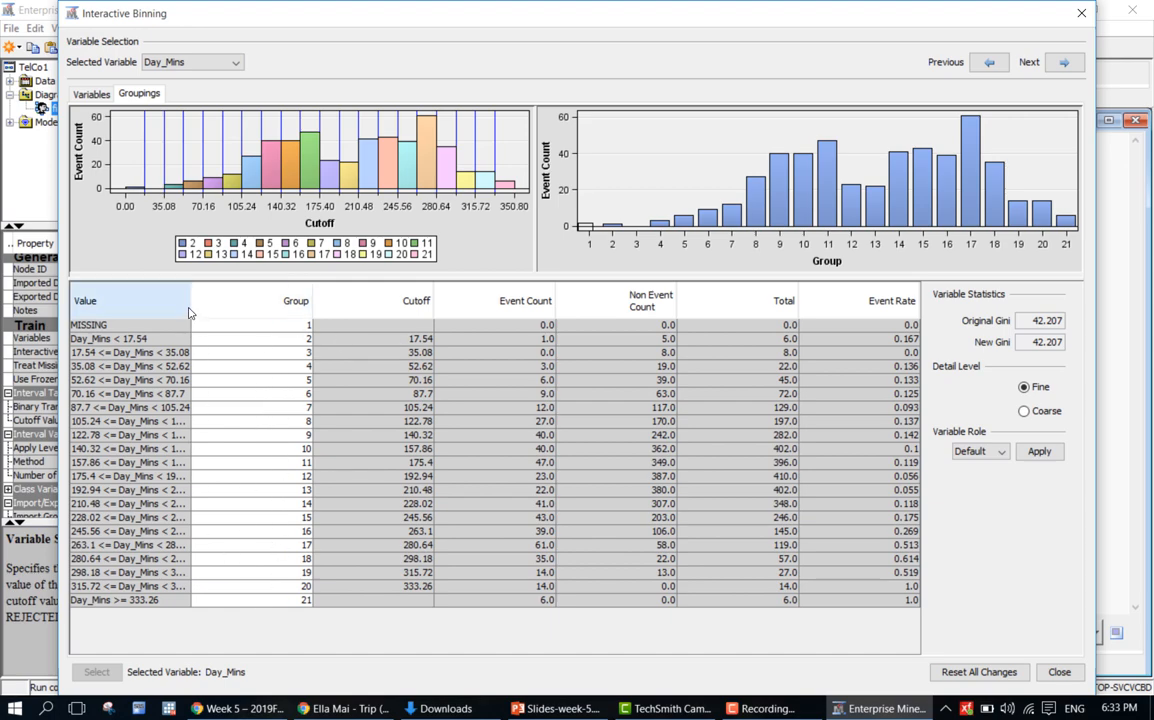
drag(190, 305, 232, 313)
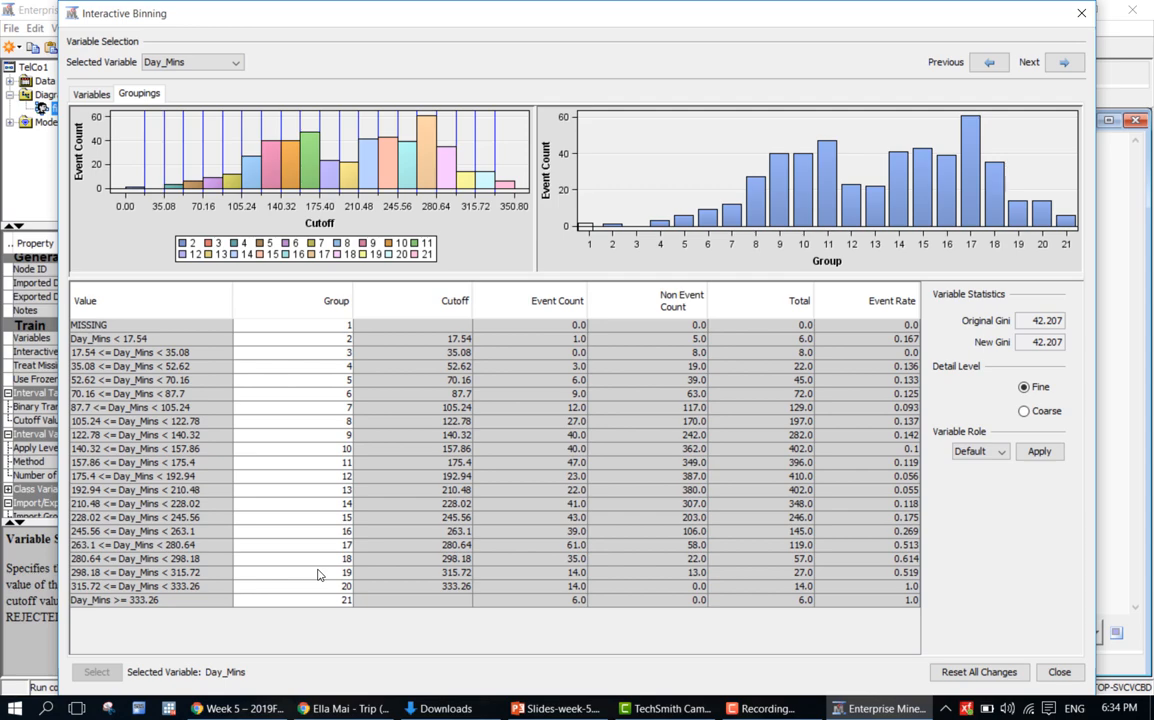
Examine the cutoffs and event counts of individual Day_Mins groups, including groups 3, 12, 10 and the MISSING row
click(347, 354)
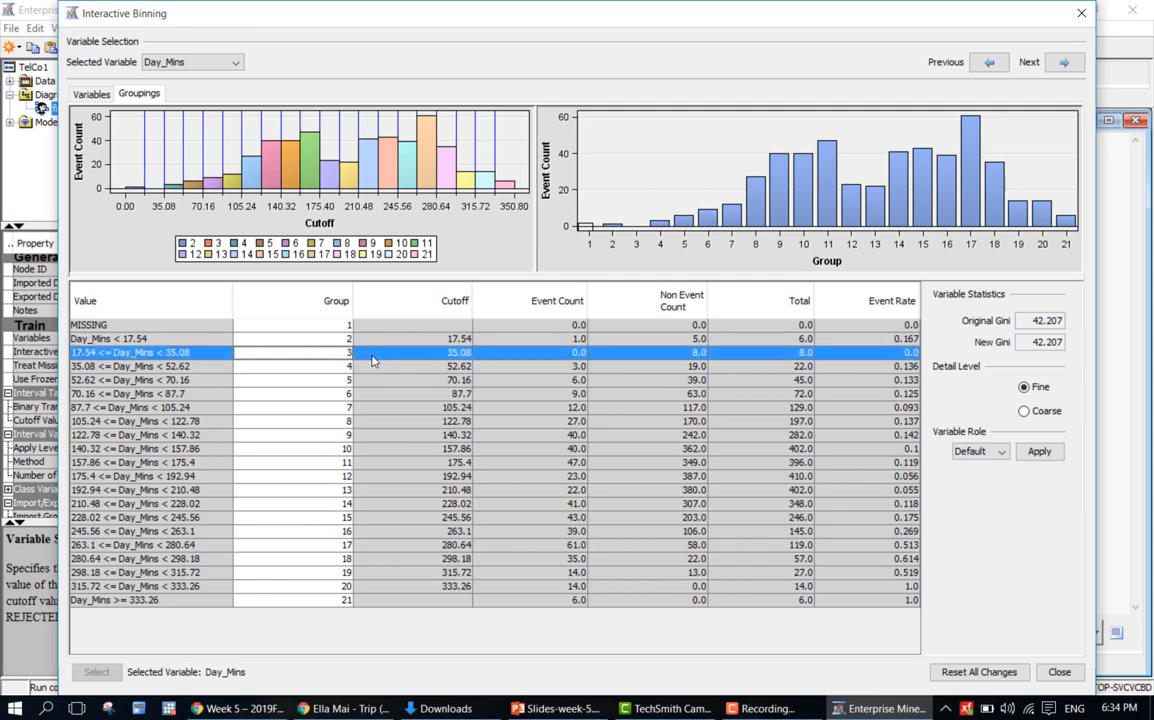
click(345, 478)
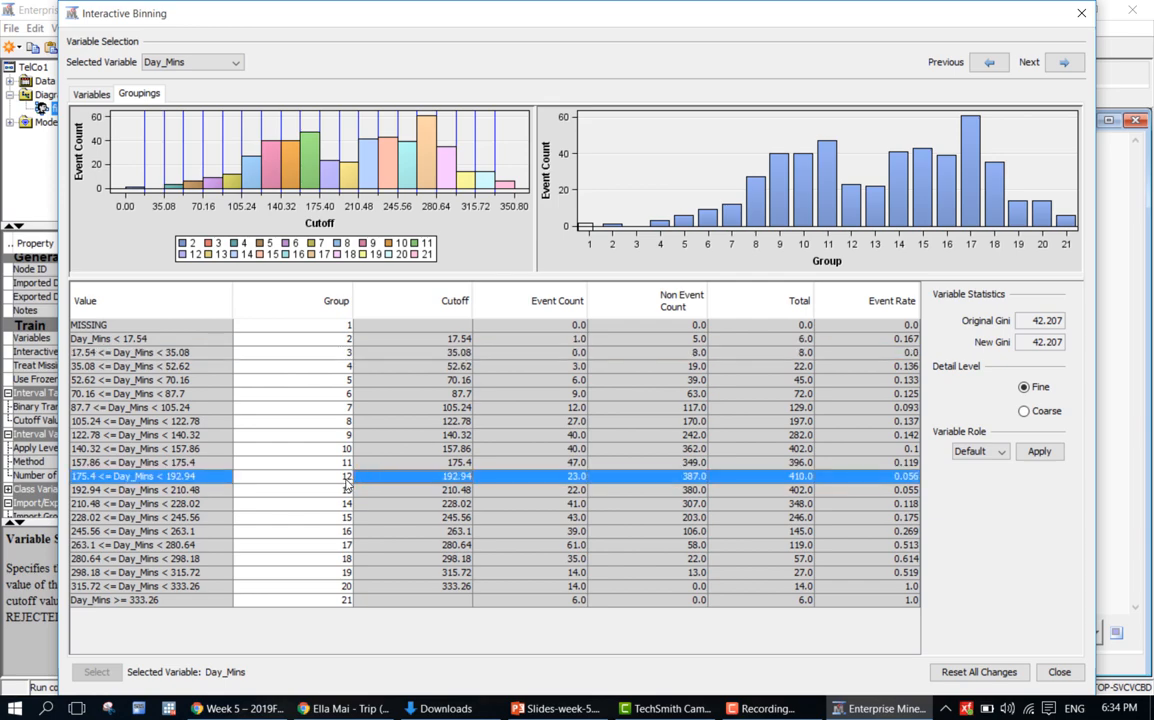
click(313, 449)
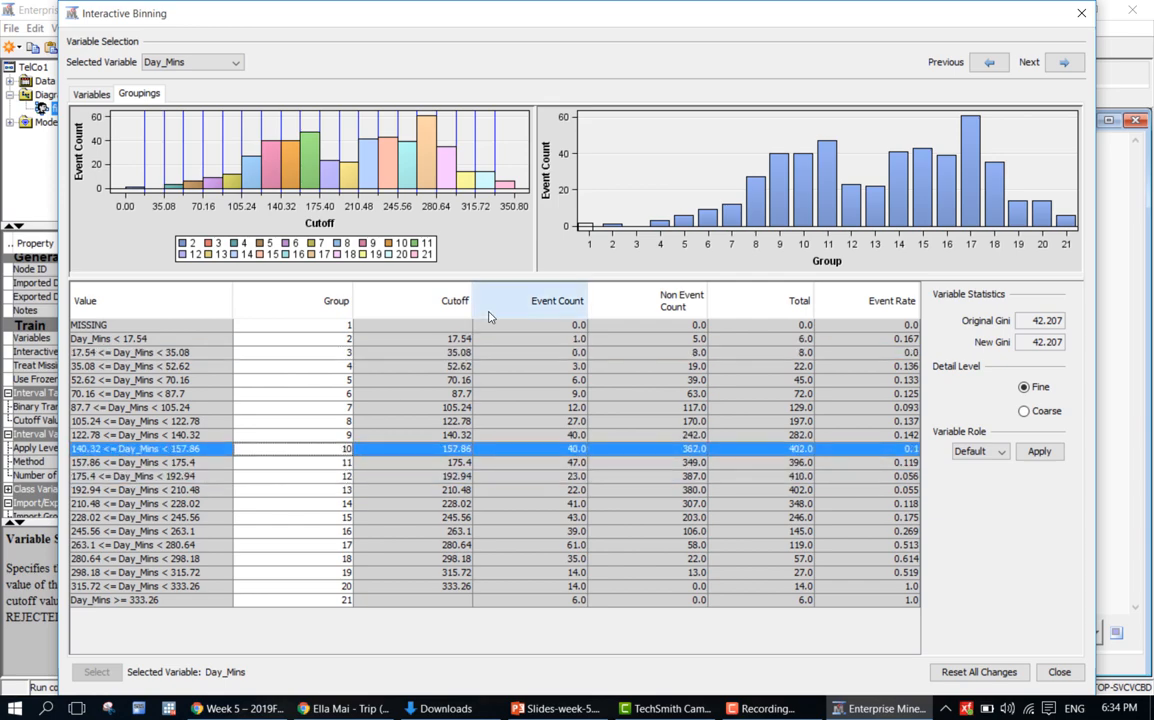
click(391, 327)
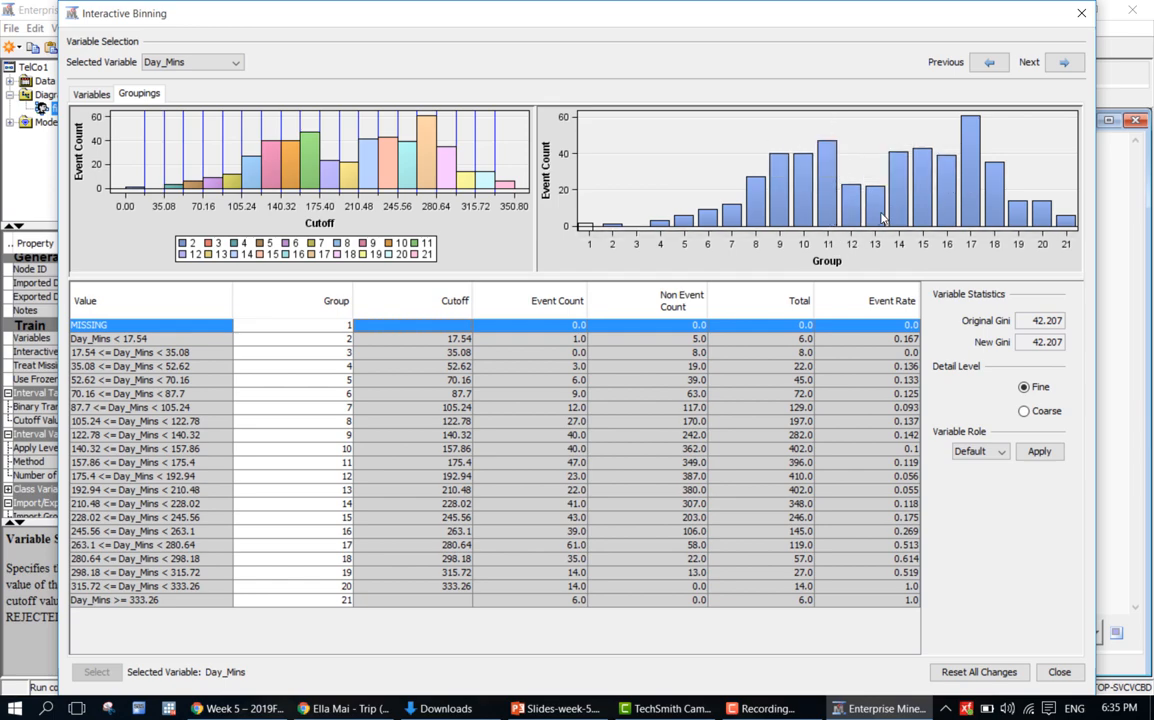
Highlight the bars of groups 11 to 15 in the chart of event count by group
mouse_move(858, 219)
mouse_move(930, 213)
drag(845, 128, 928, 236)
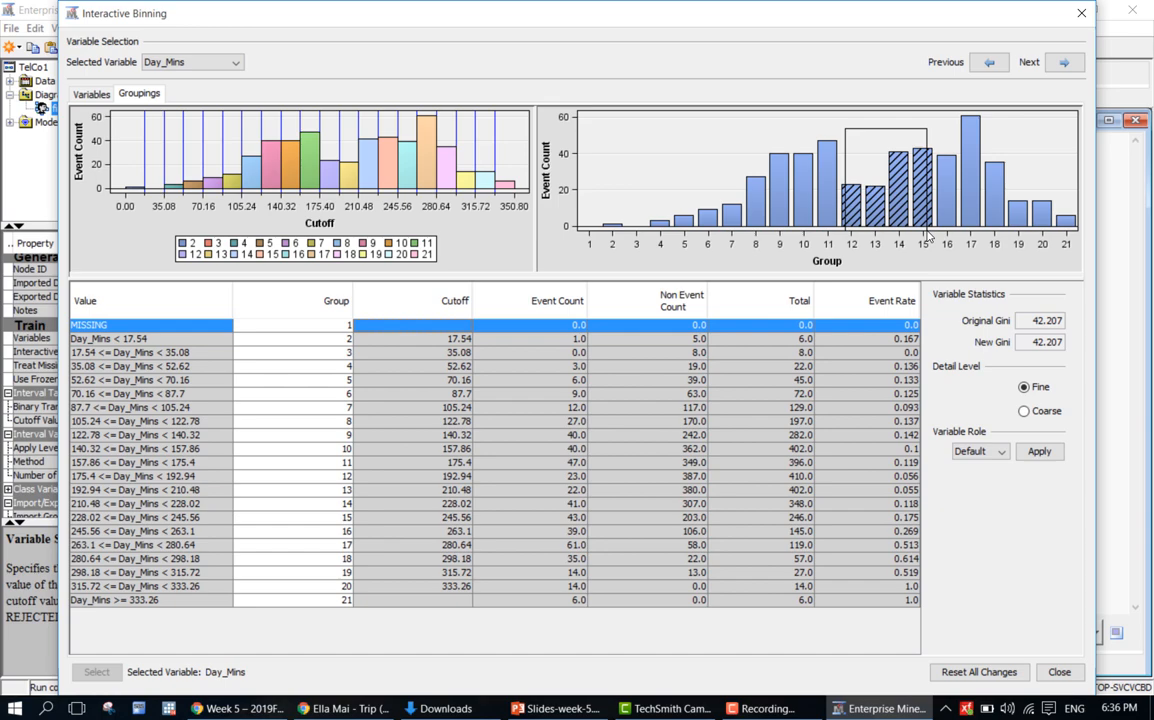
drag(818, 121, 927, 247)
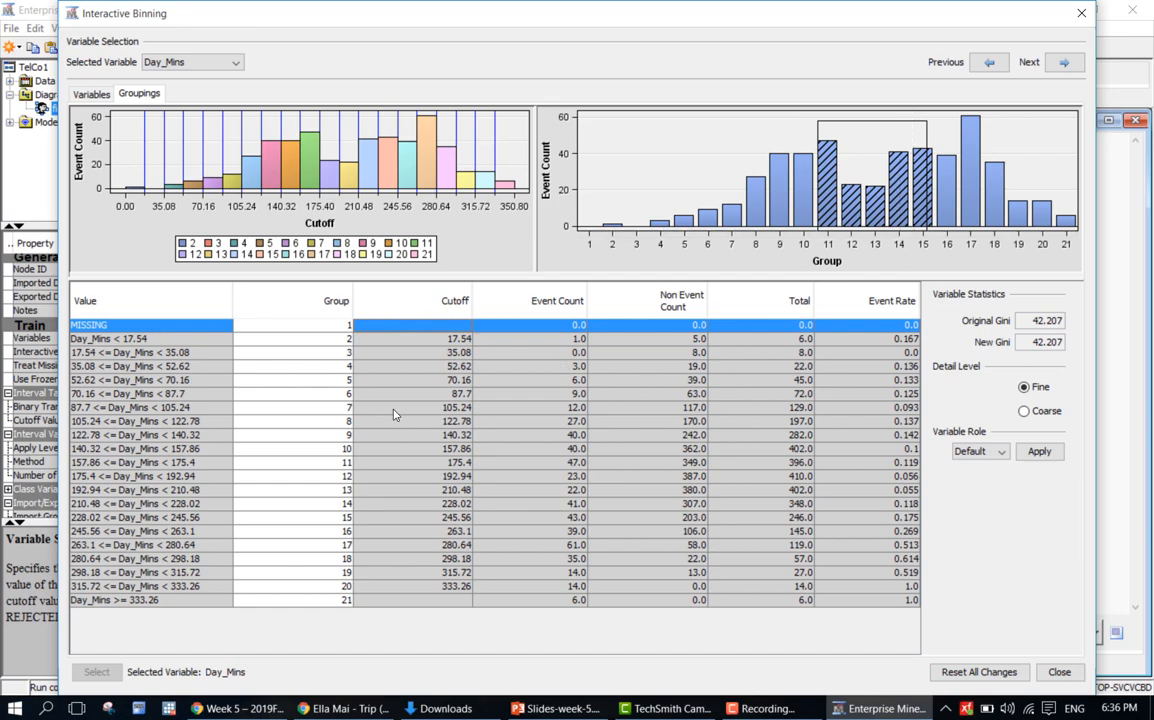
Merge the Day_Mins bins of groups 11 to 15 into one bin and highlight its bar in the group chart
click(369, 464)
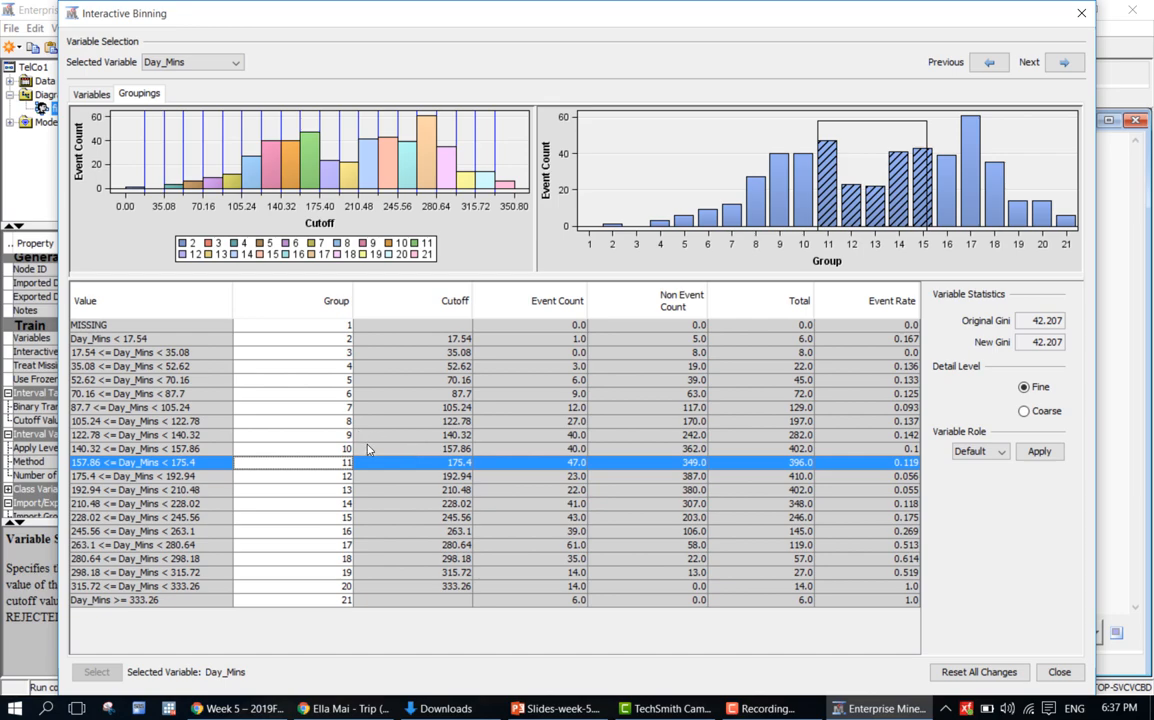
click(364, 478)
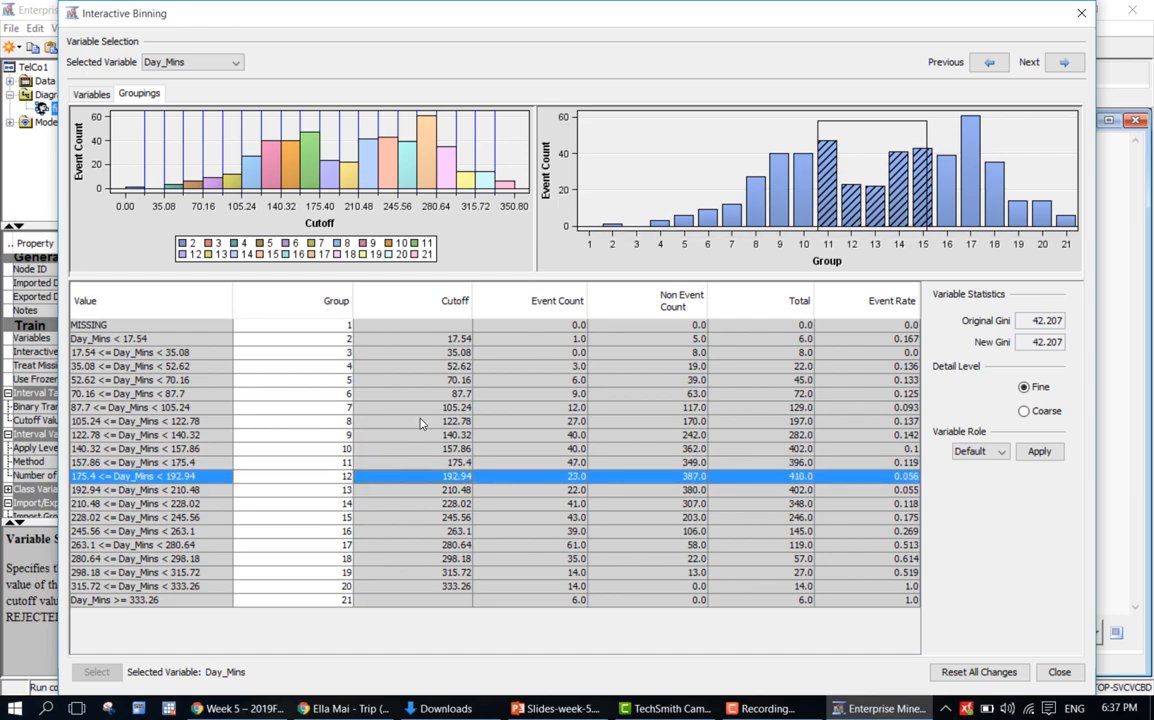
click(365, 463)
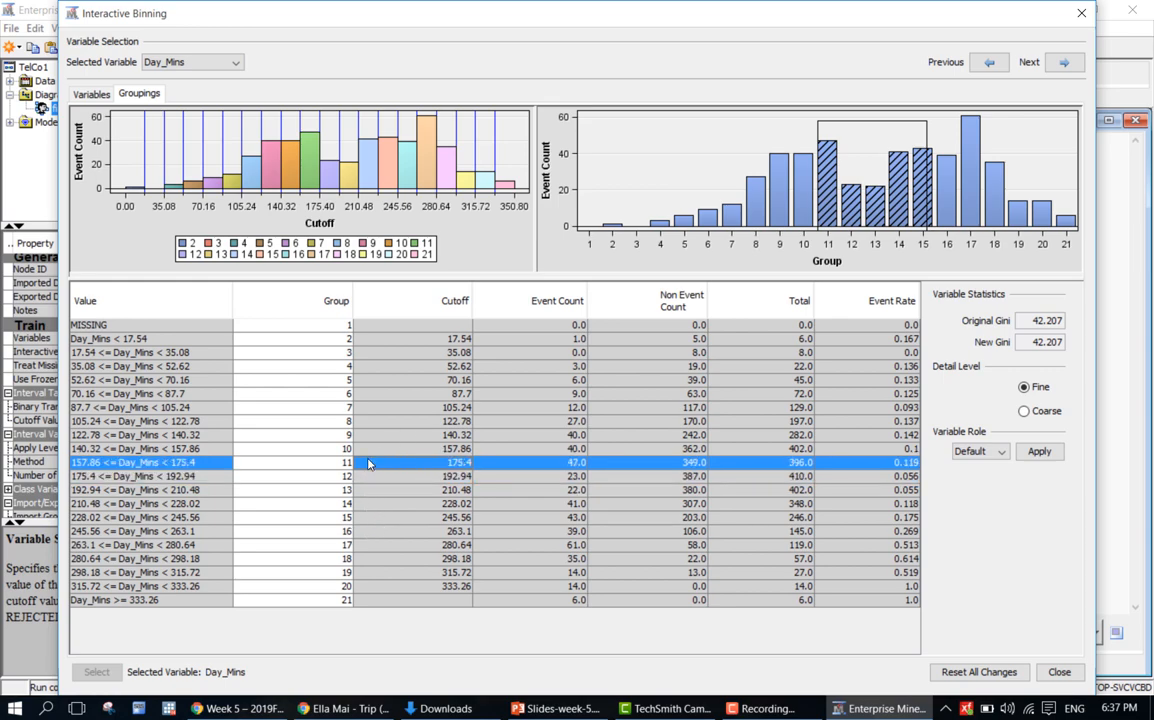
shift+click(324, 520)
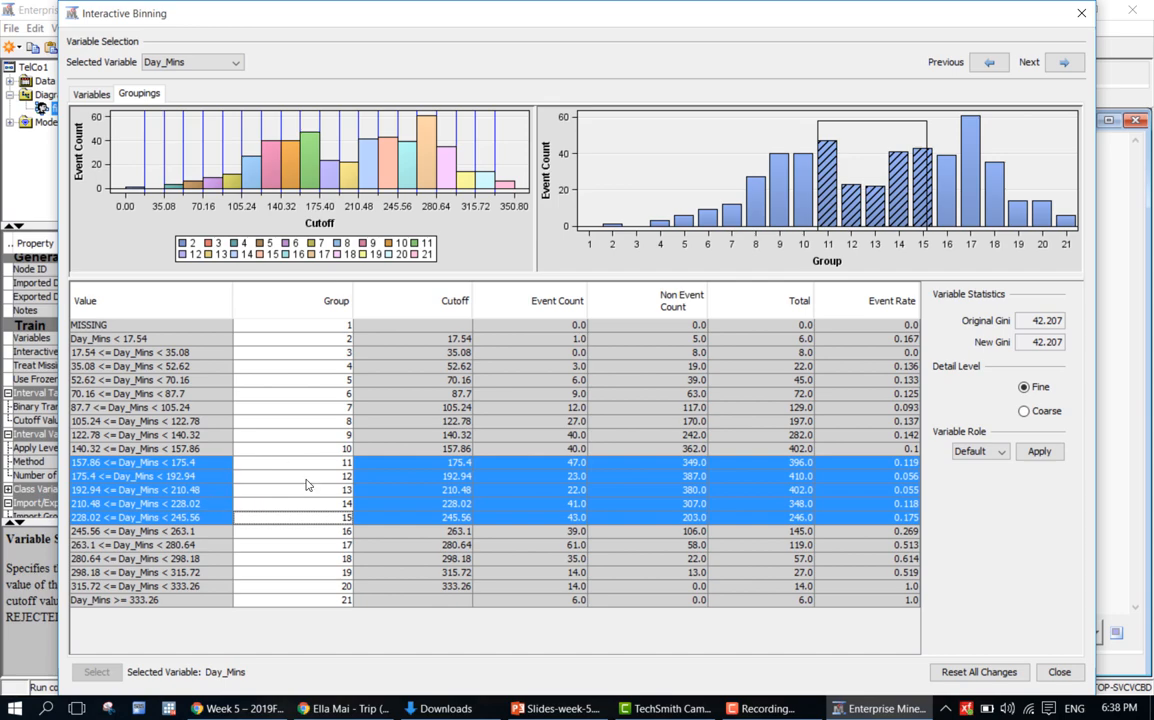
click(310, 465)
click(296, 491)
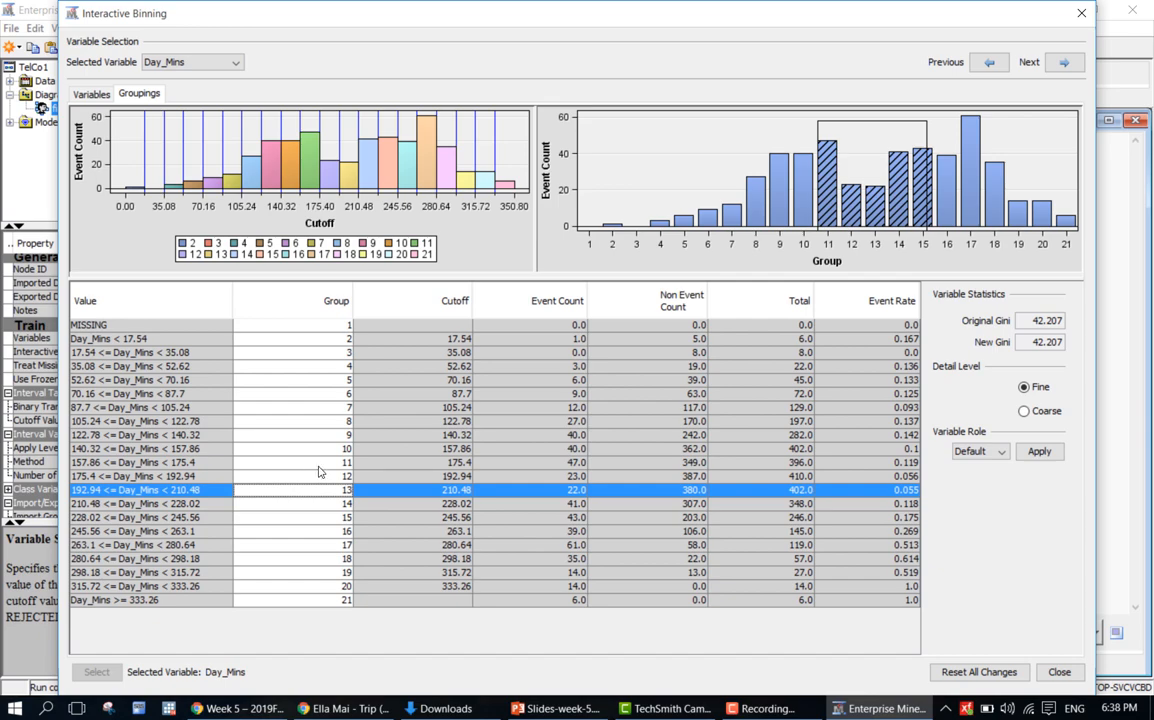
click(314, 463)
shift+click(319, 518)
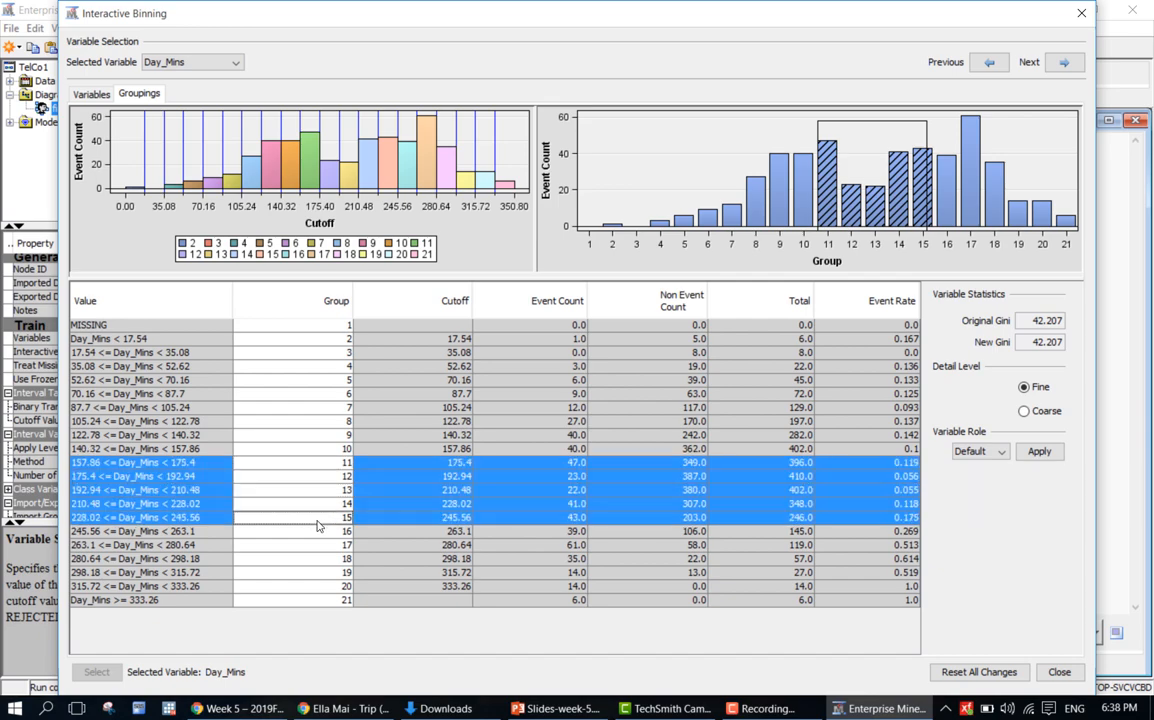
right_click(363, 465)
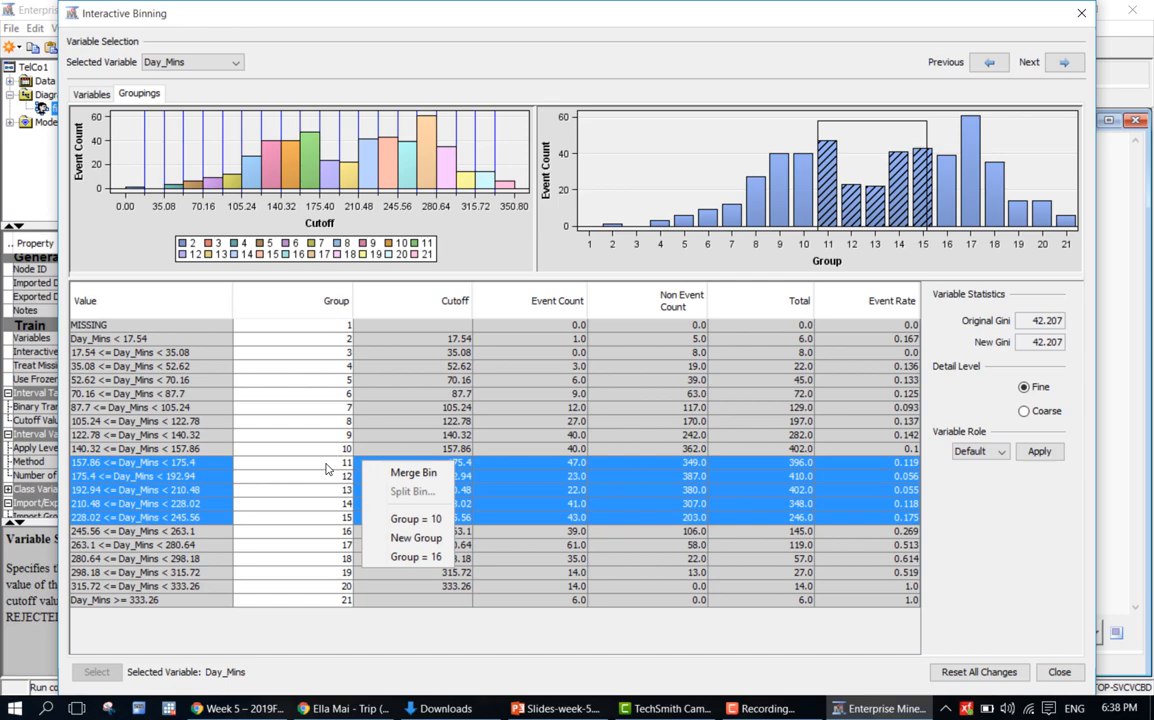
click(386, 478)
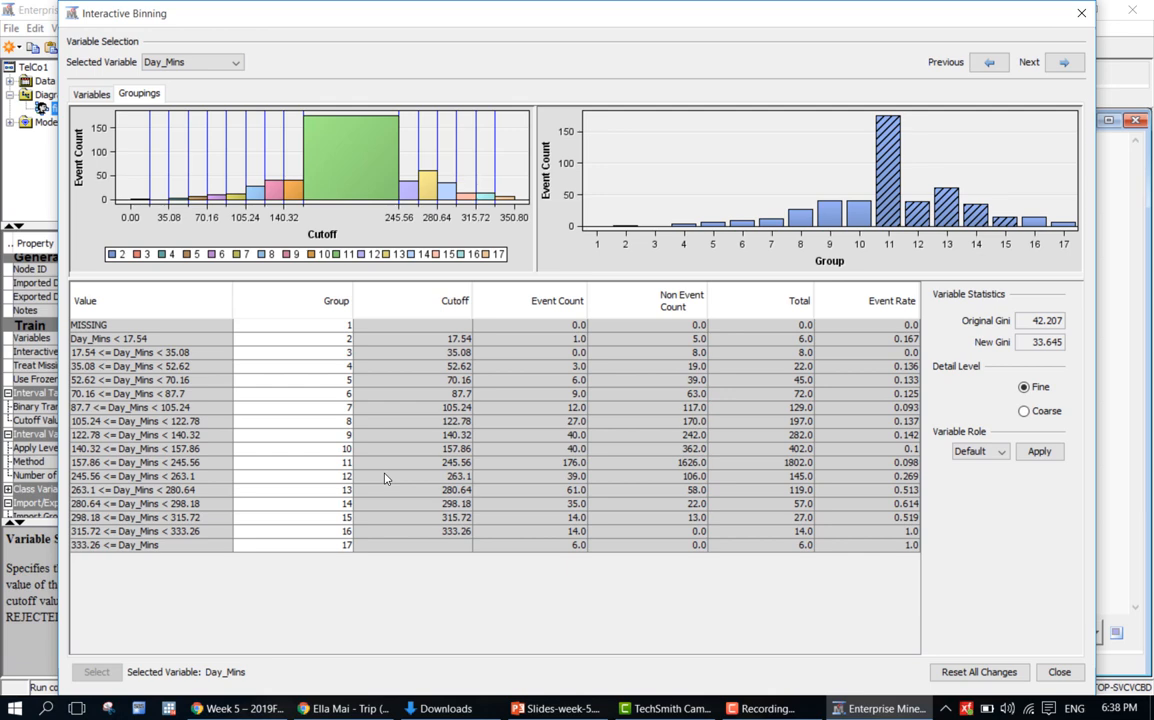
click(885, 165)
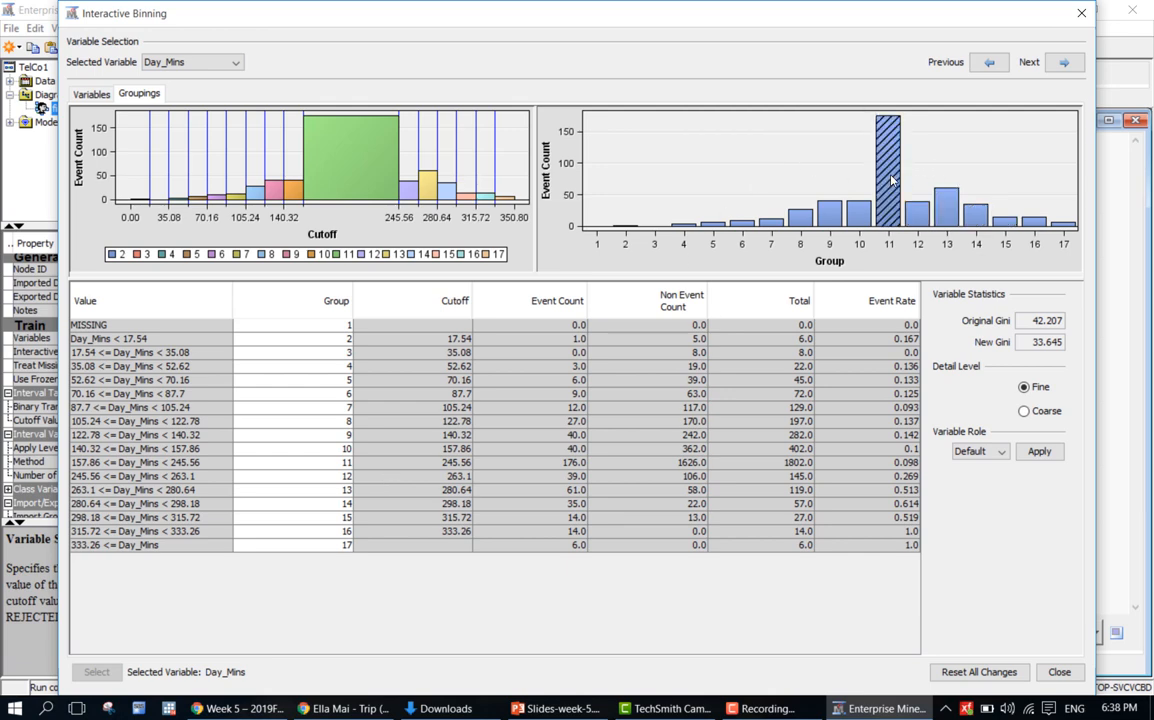
mouse_move(893, 180)
Merge the Day_Mins bins of groups 2 to 10, covering all values below 157.86, into one bin
click(321, 341)
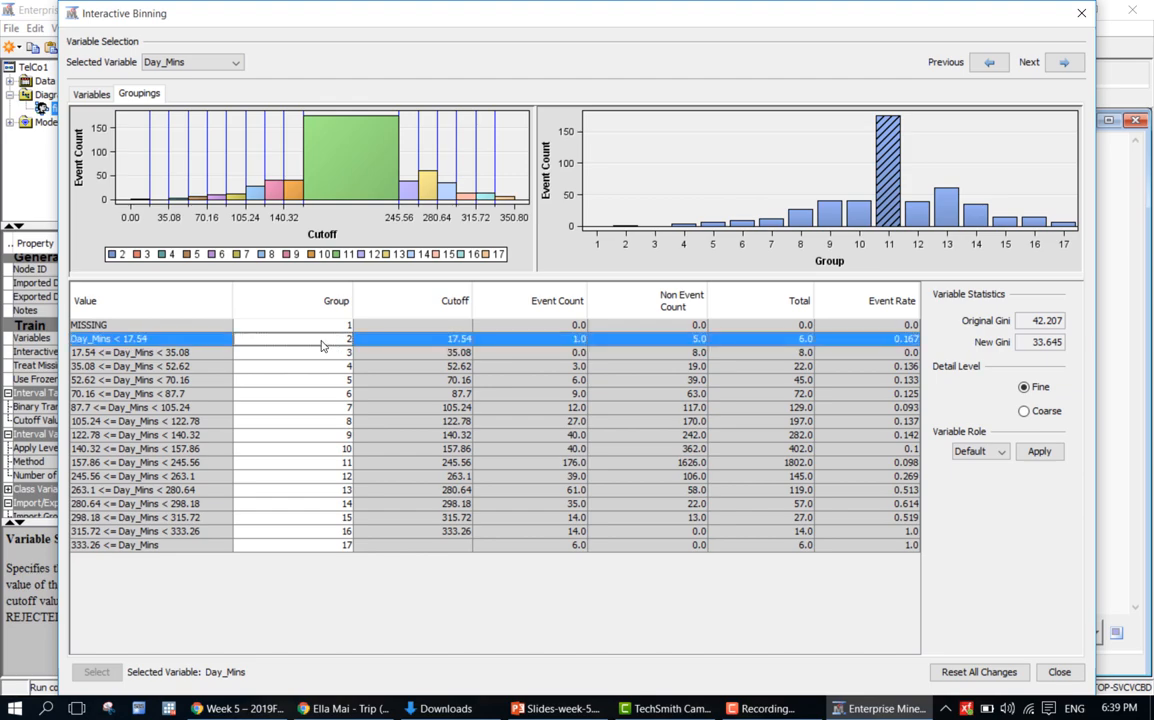
shift+click(313, 449)
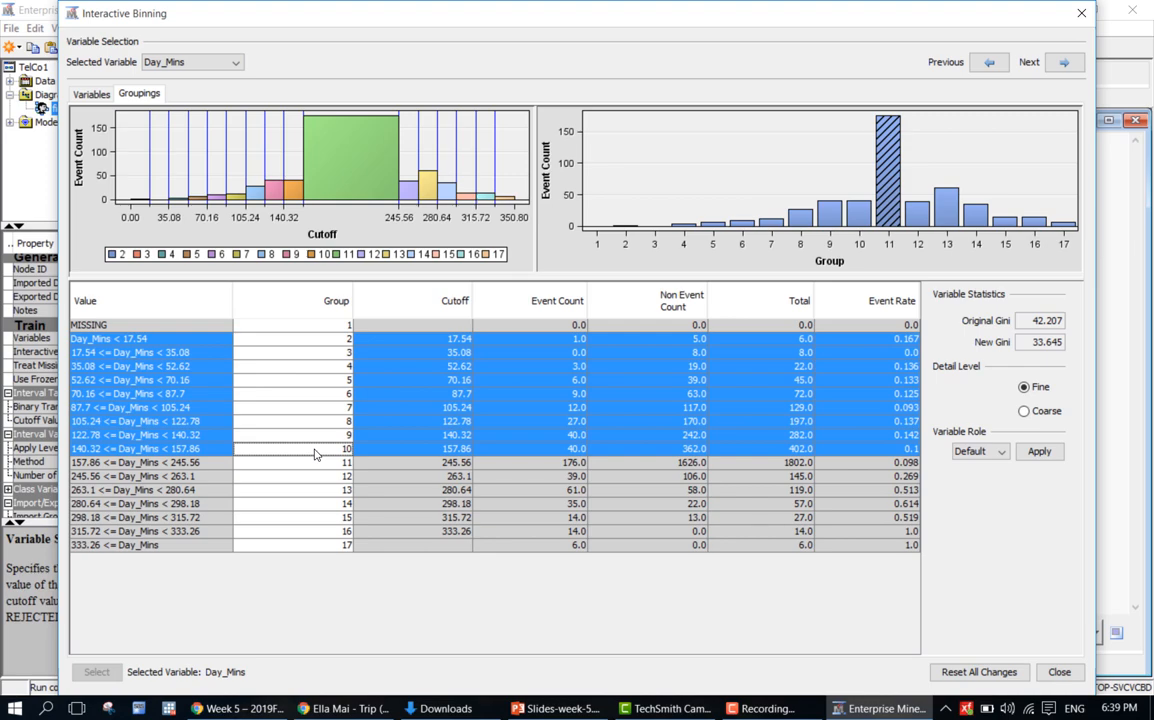
right_click(333, 394)
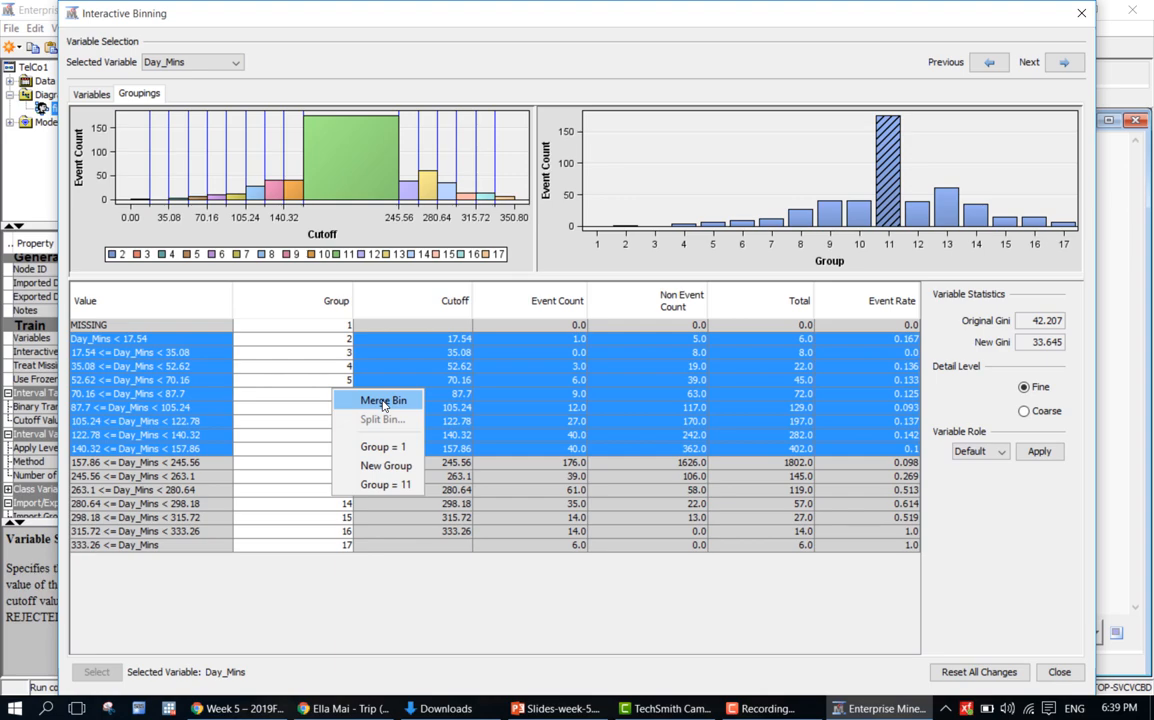
click(383, 401)
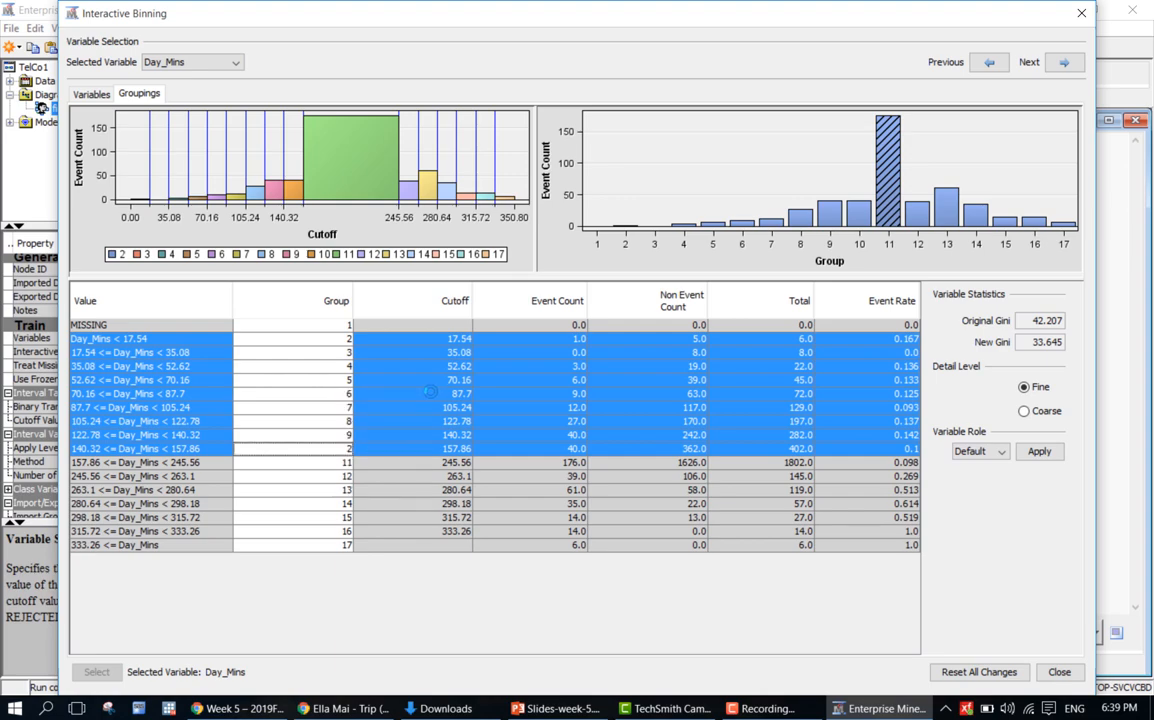
click(366, 349)
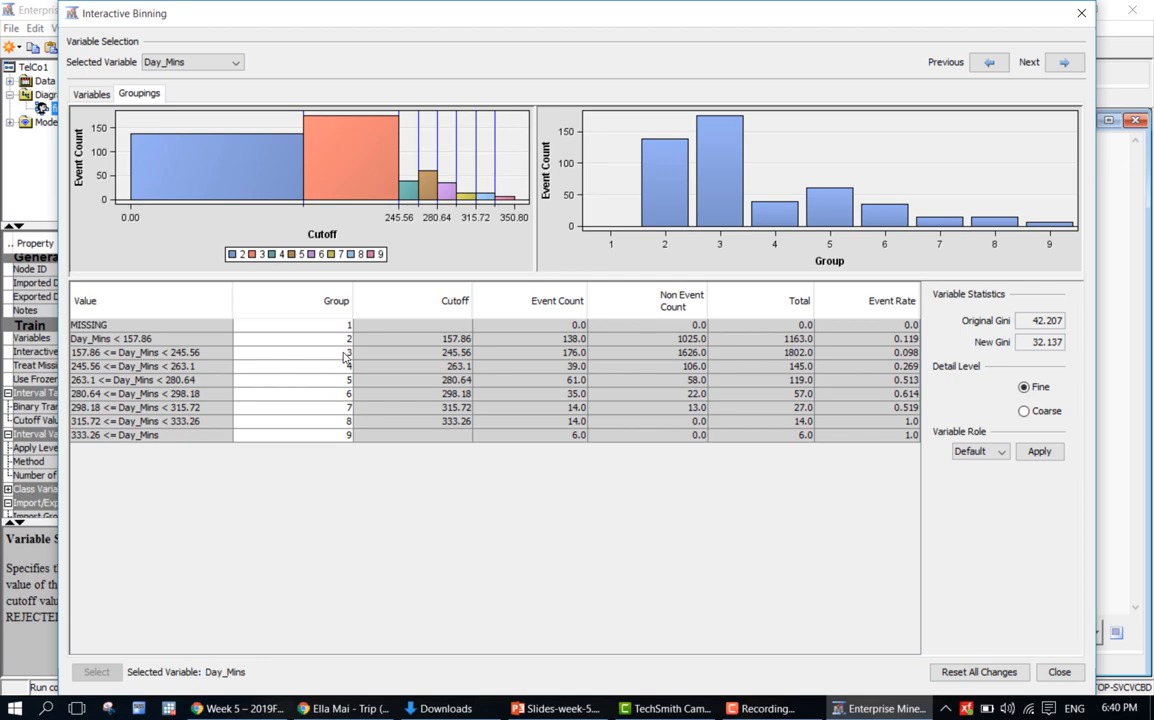
Merge the remaining Day_Mins bins of groups 4 to 9, from 245.56 upward, into one bin
click(337, 367)
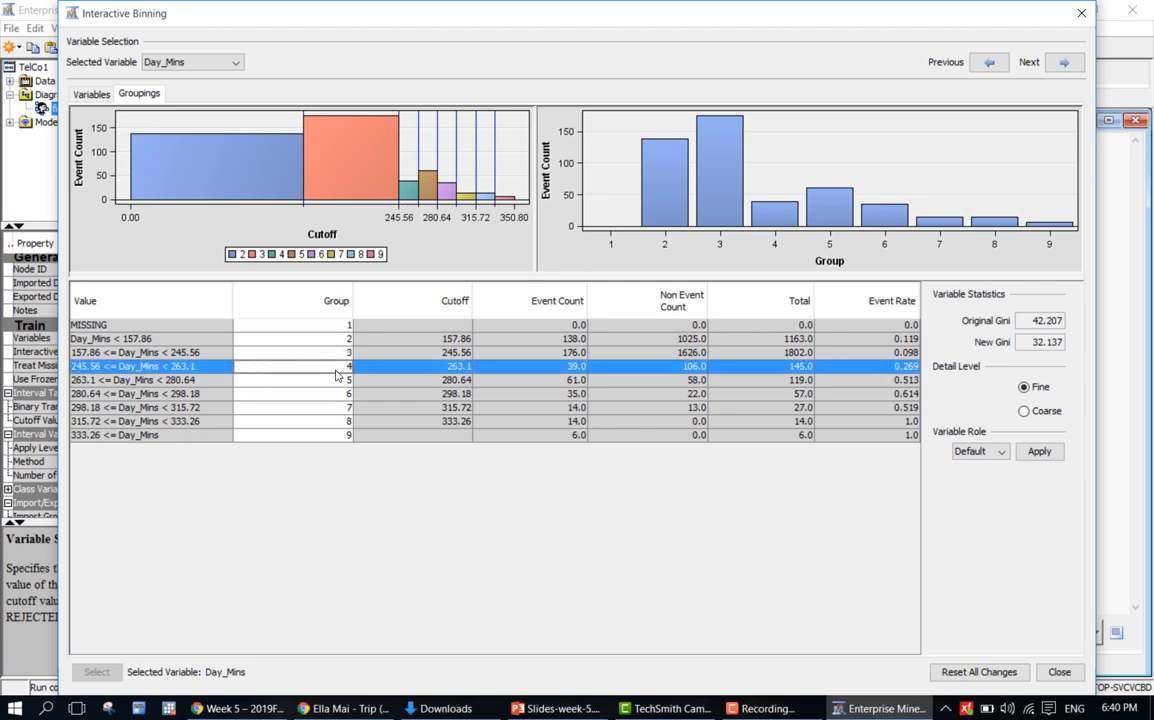
shift+click(317, 437)
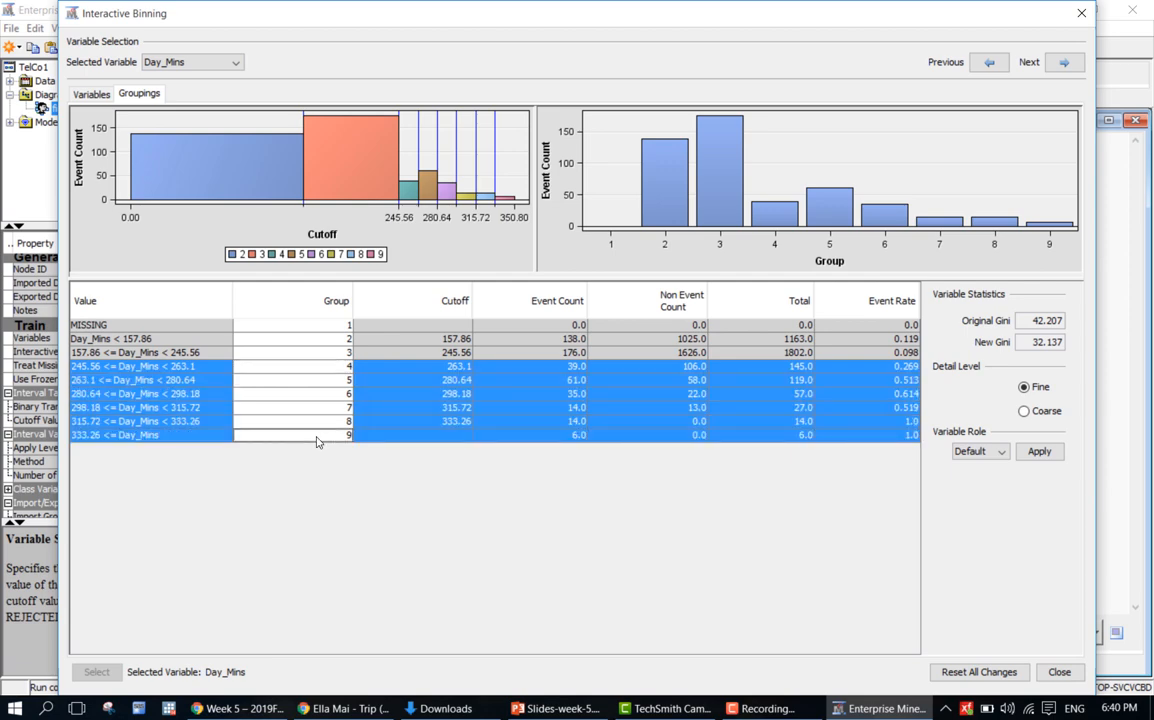
right_click(343, 377)
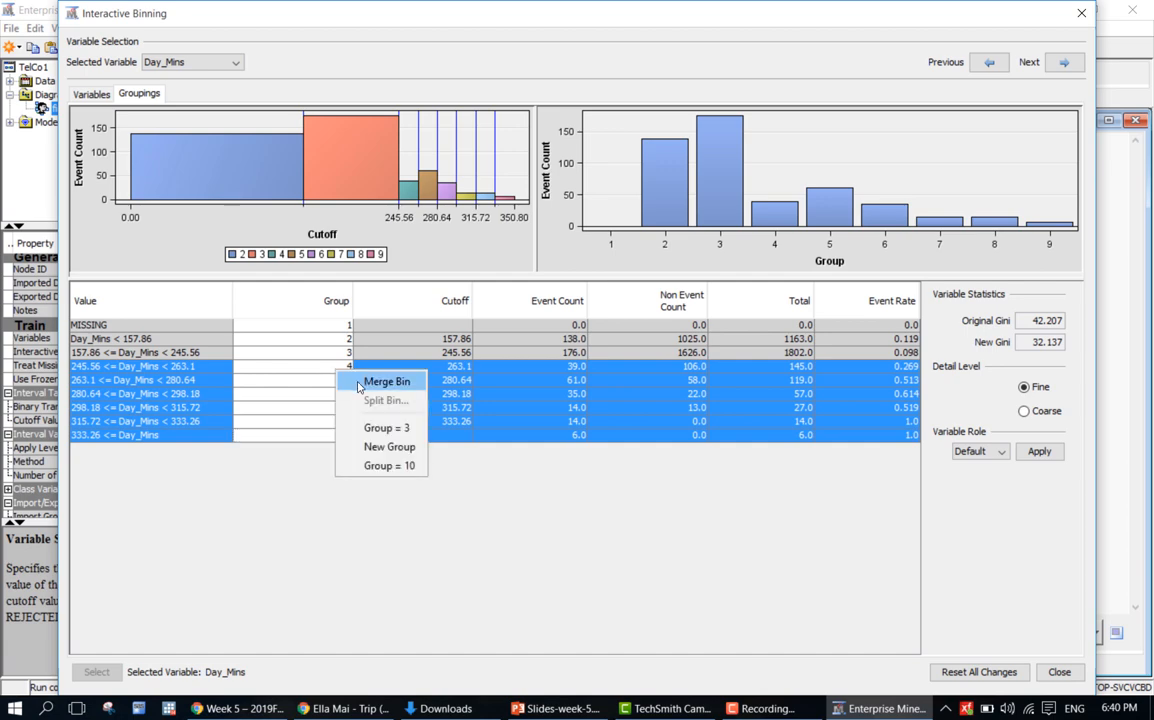
click(359, 384)
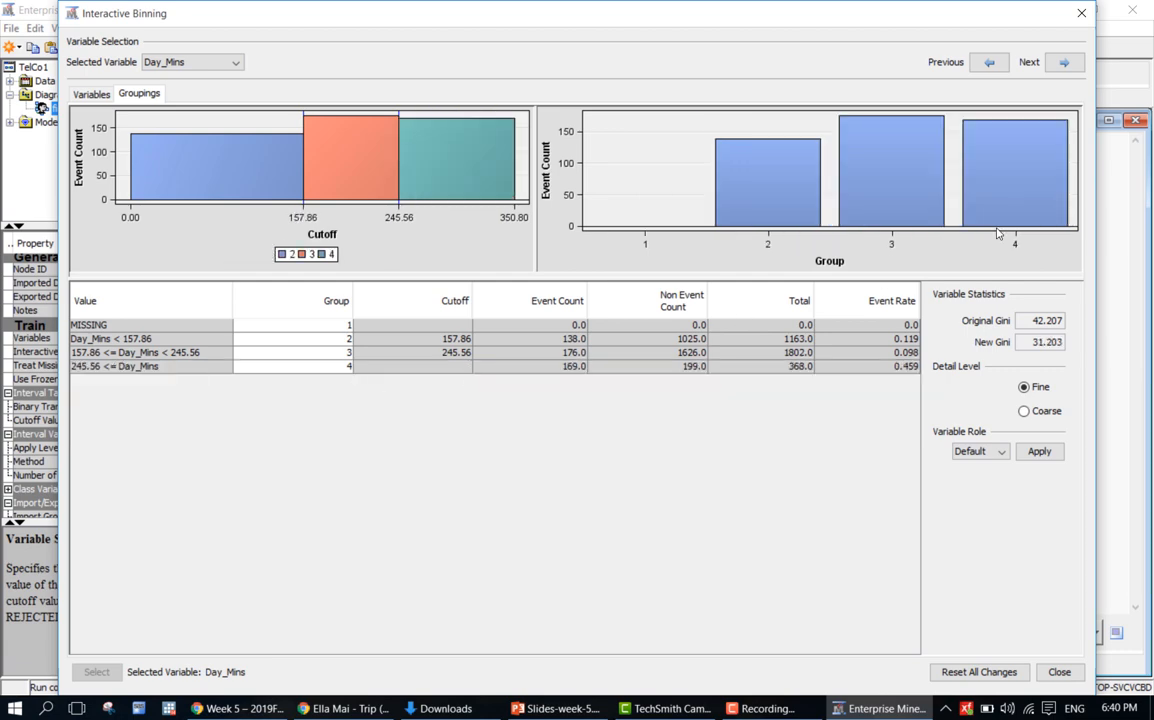
Examine the cutoff ranges and event counts of the three merged Day_Mins groups in the charts
mouse_move(912, 157)
mouse_move(218, 189)
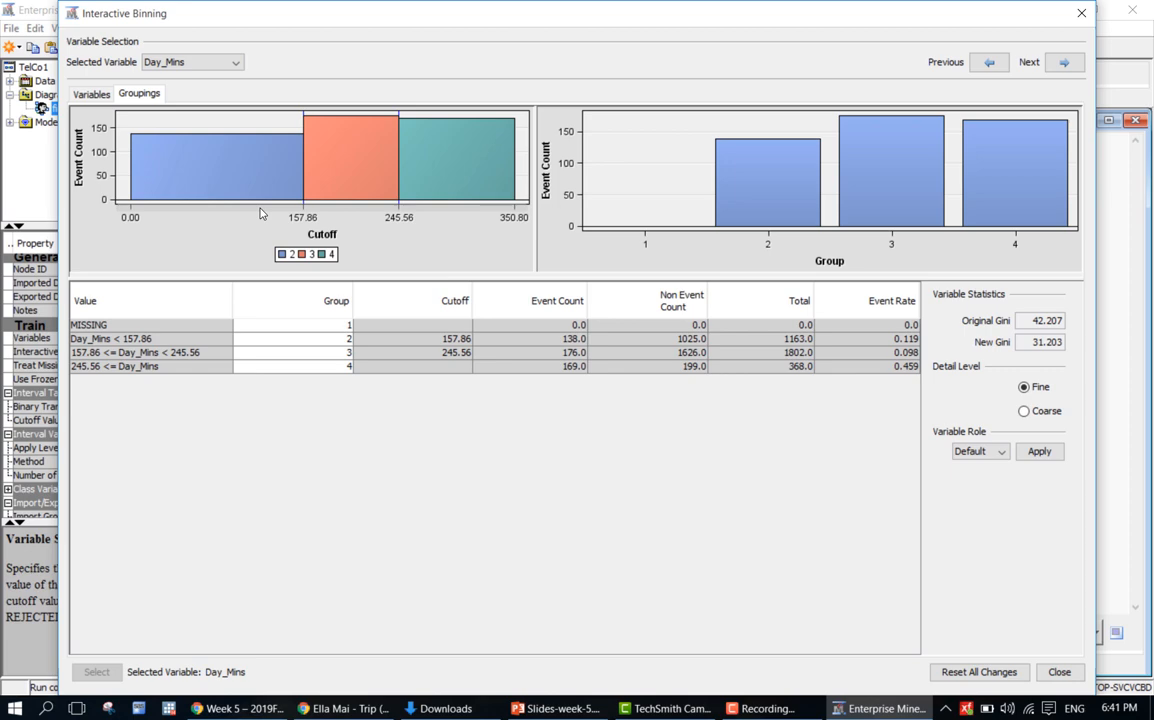
mouse_move(340, 171)
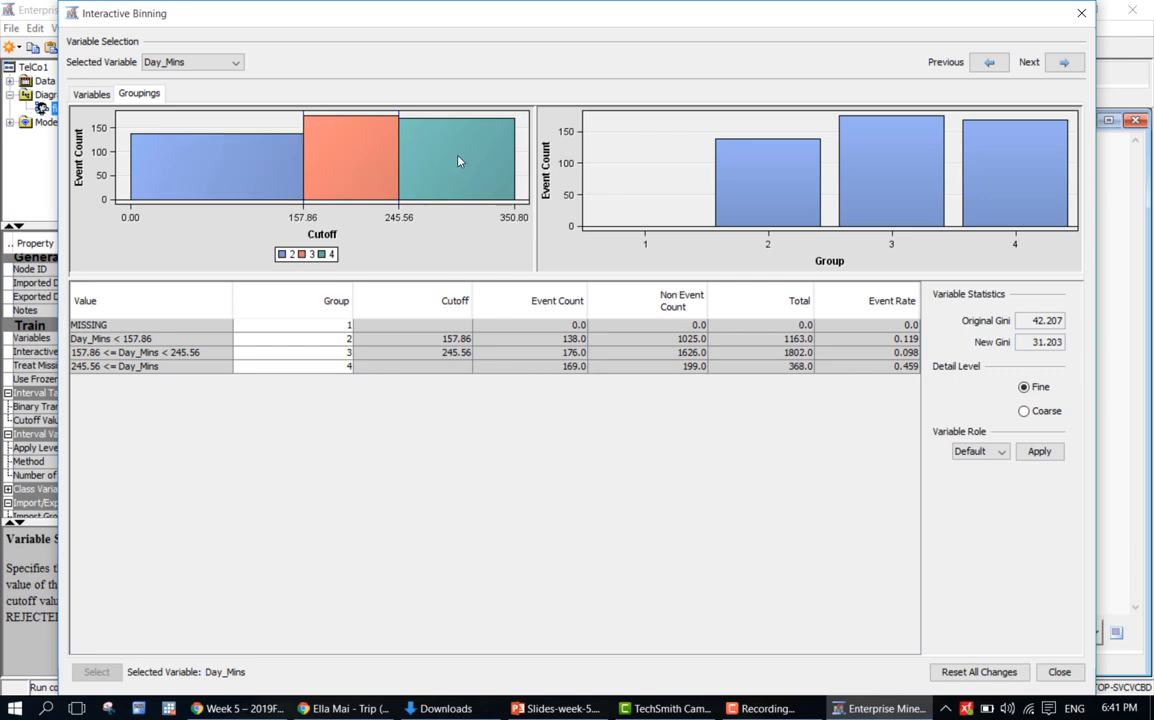
mouse_move(451, 163)
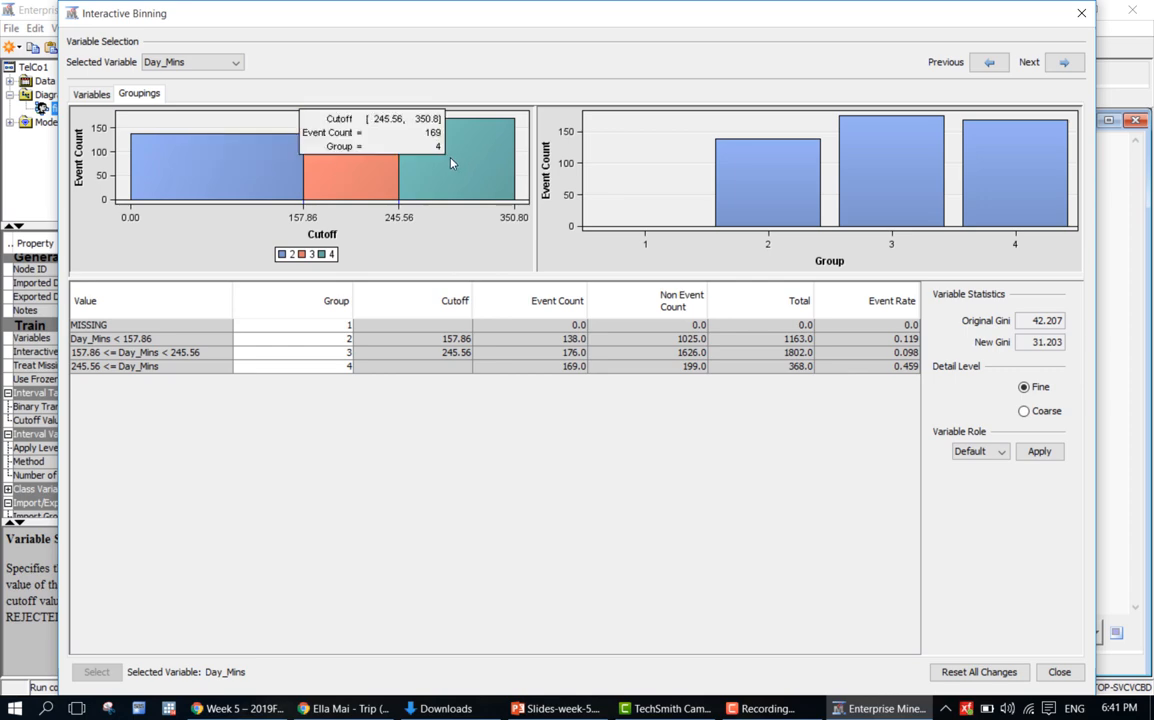
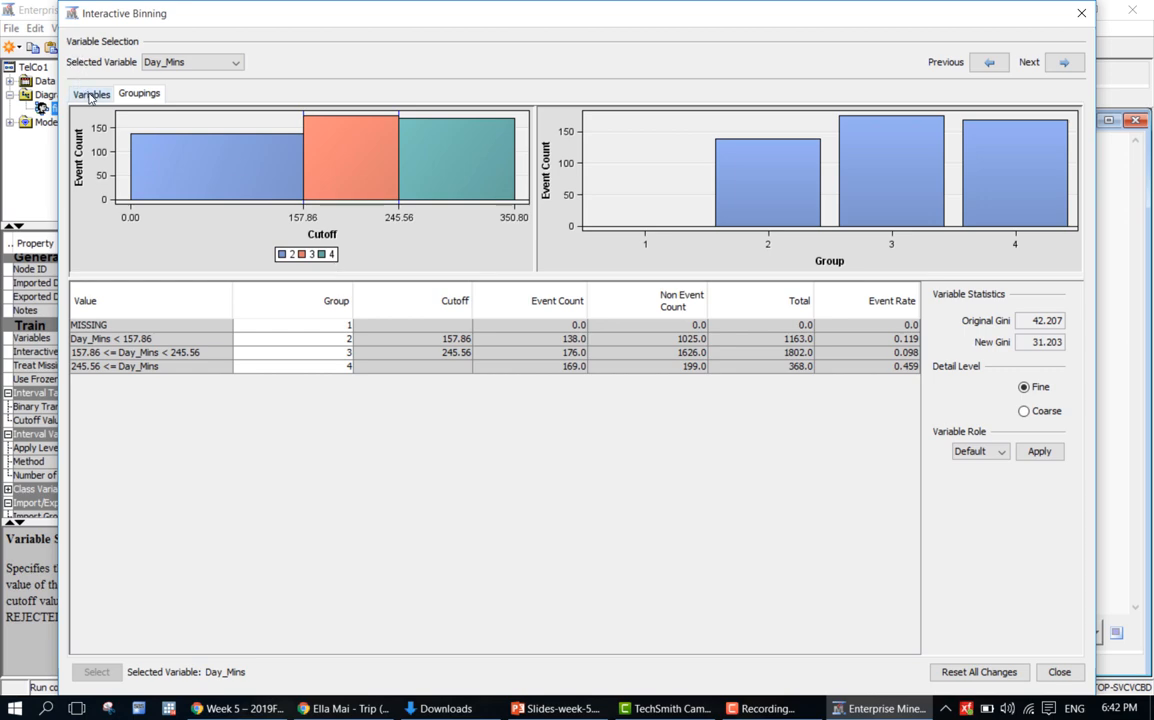
Close the interactive binning editor and save the changed Day_Mins groupings
click(89, 94)
click(137, 94)
click(1059, 672)
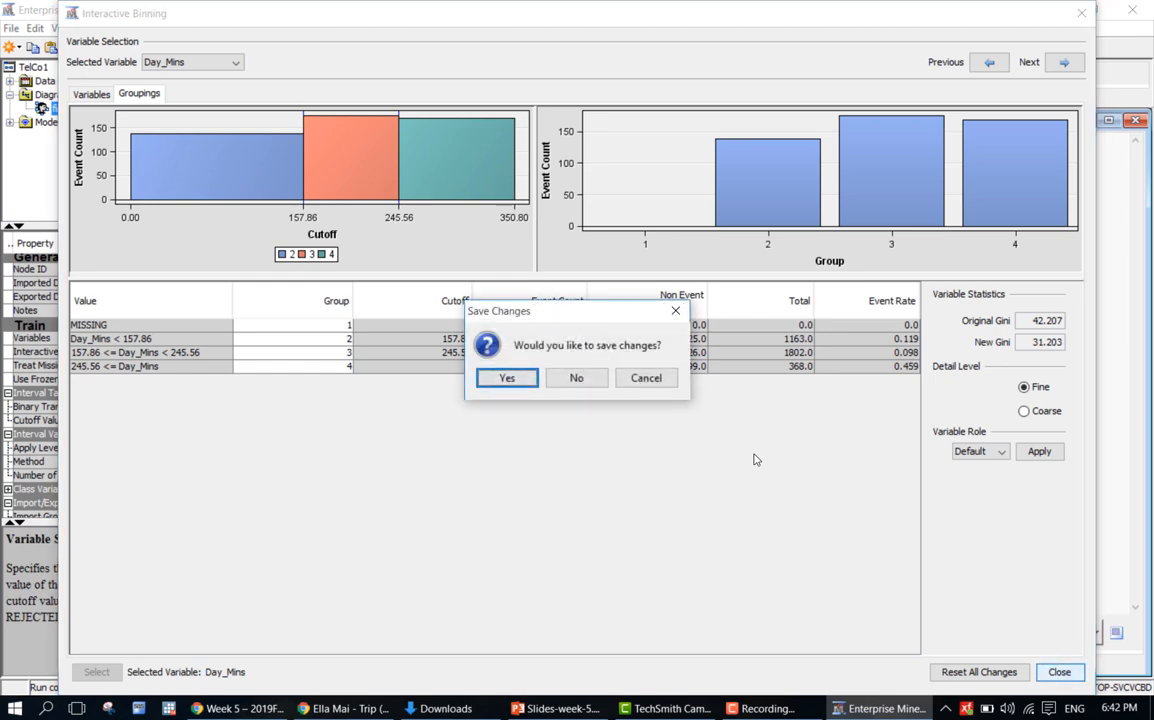
click(511, 377)
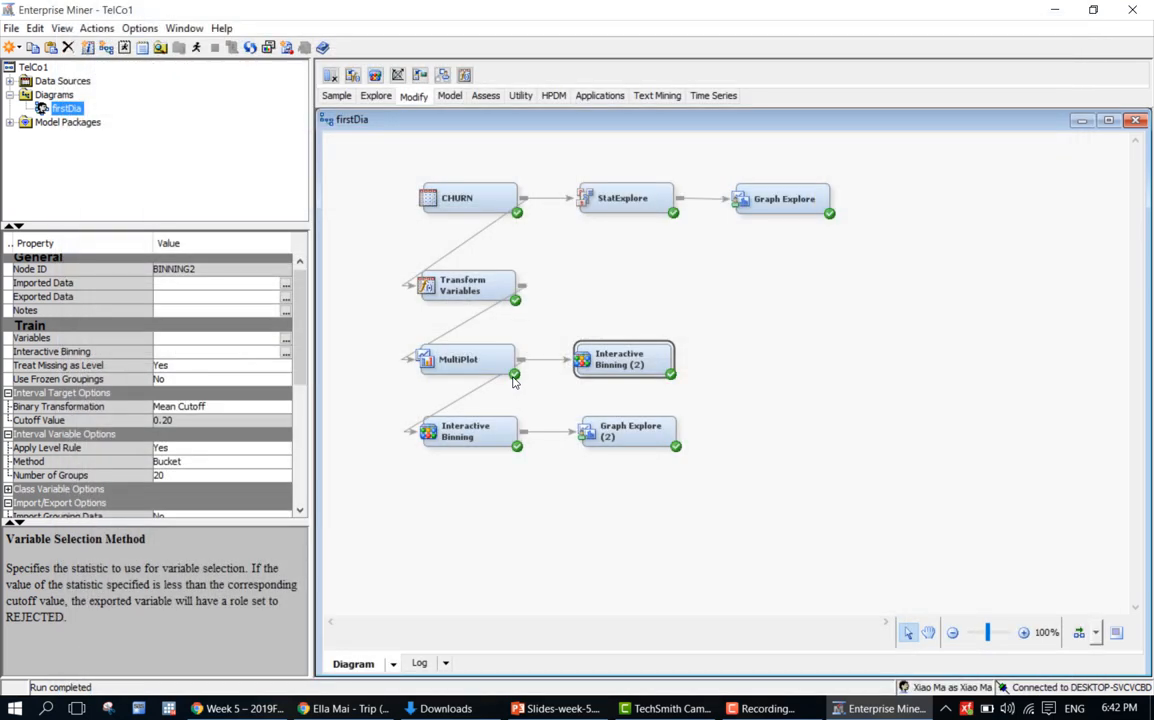
Run the path of the Interactive Binning (2) node and dismiss the run status message
scroll(304, 357, down, 1)
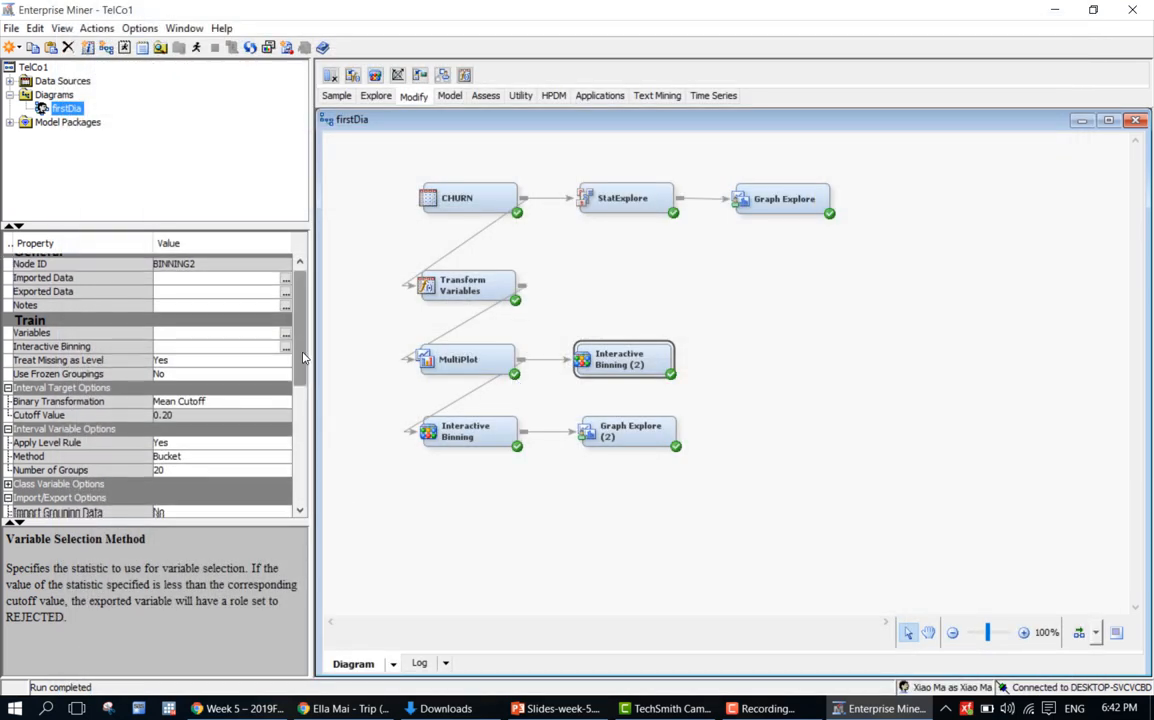
scroll(304, 357, down, 1)
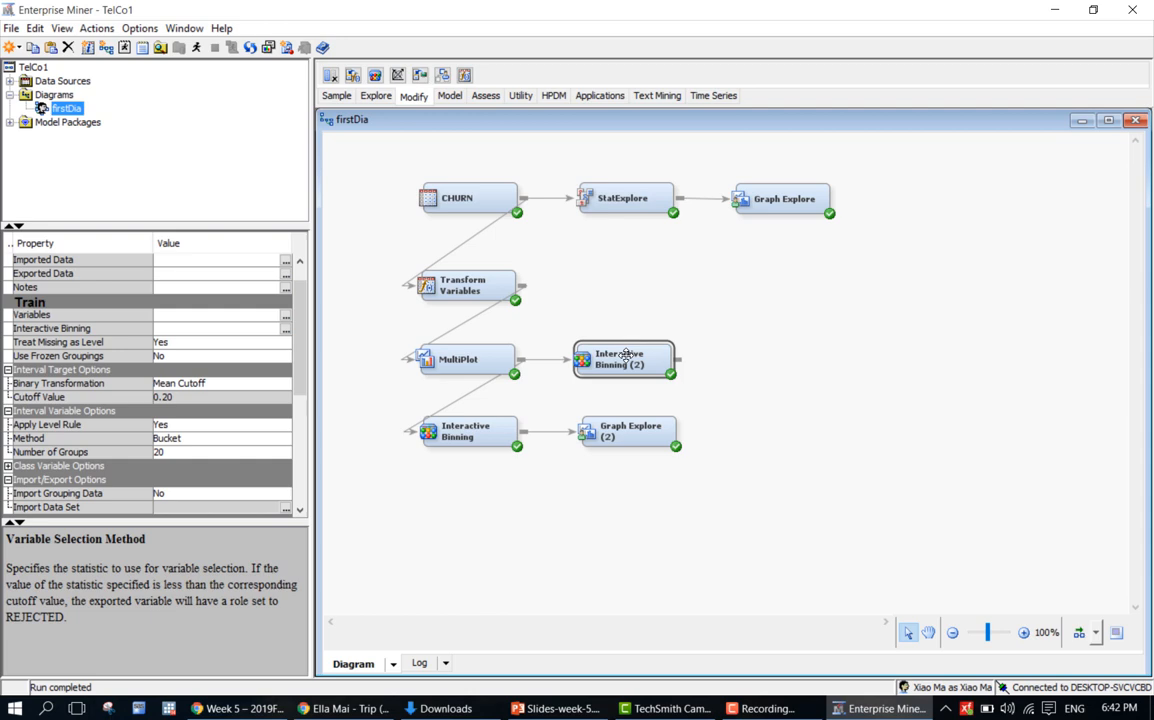
right_click(622, 357)
click(645, 413)
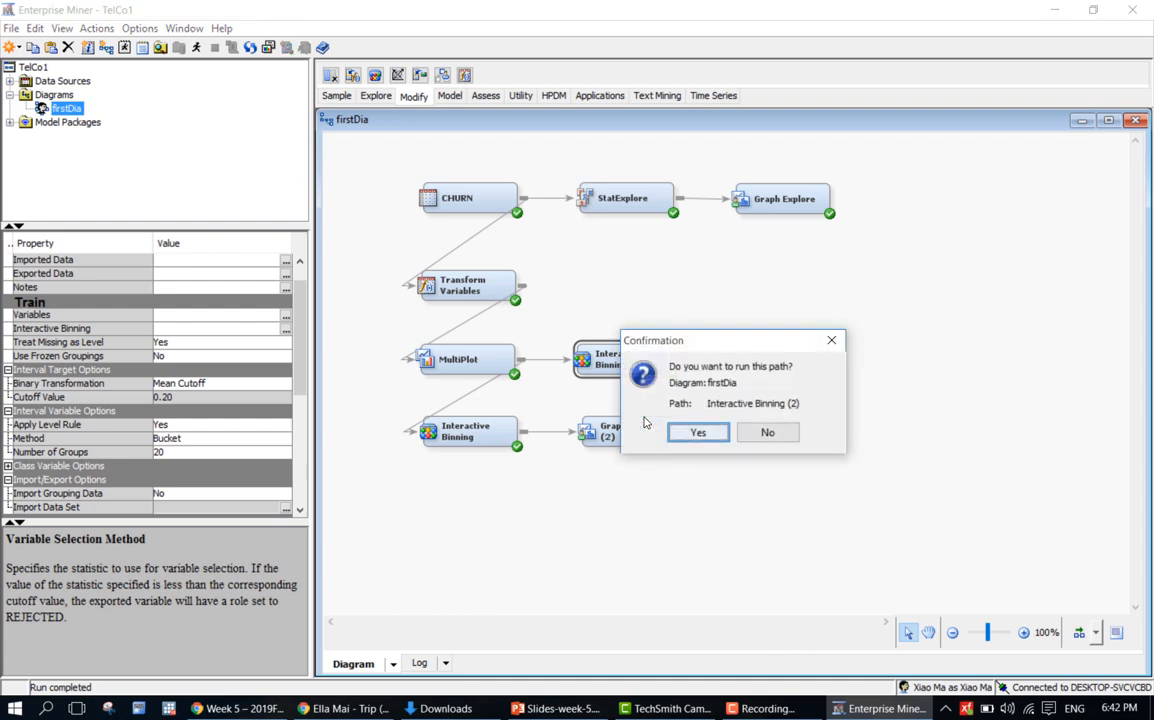
click(695, 433)
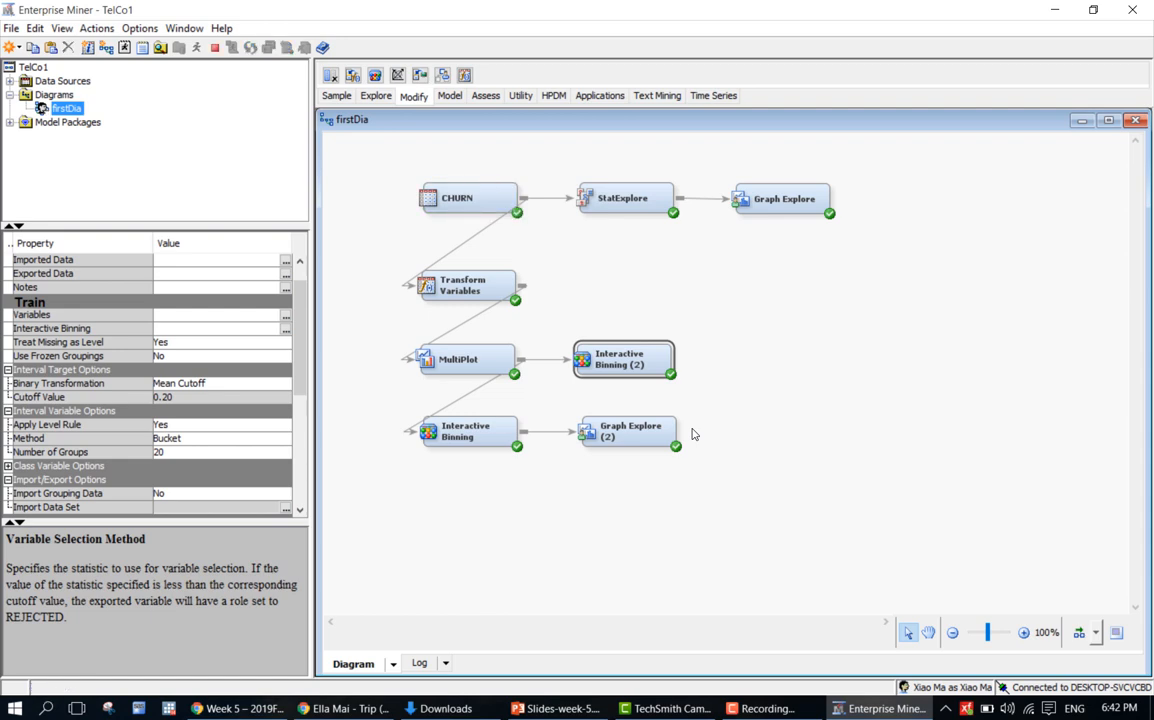
click(697, 434)
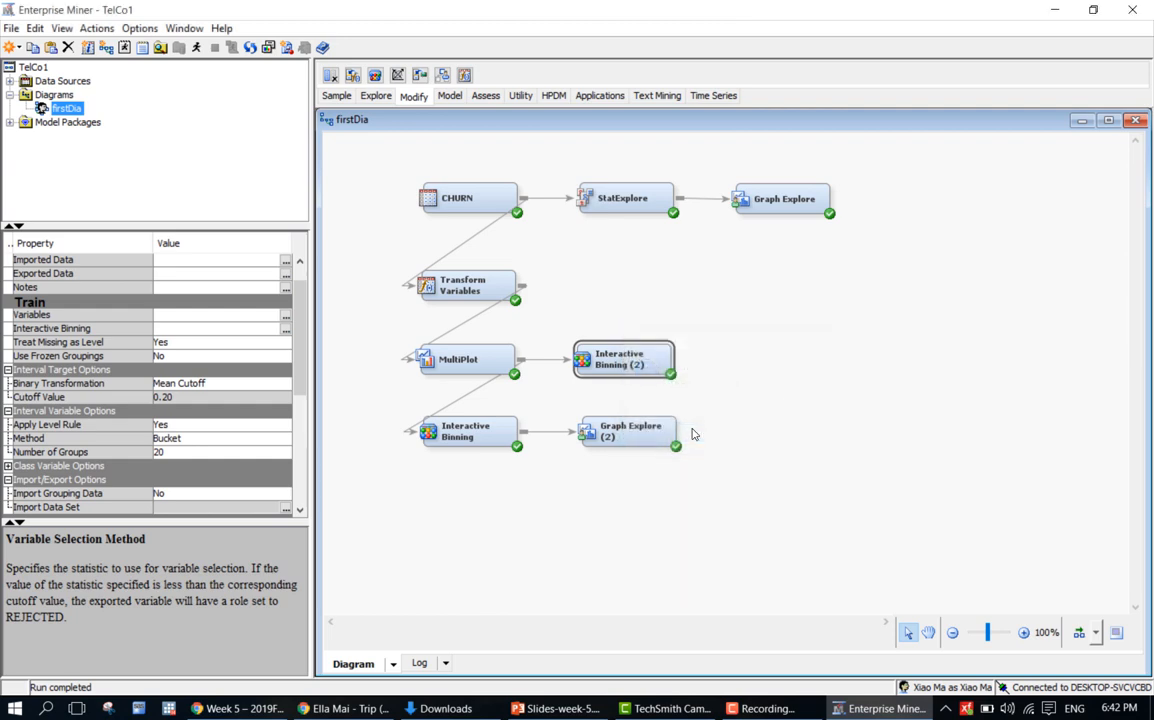
Open the results of Interactive Binning (2), check the group variable for Day_Mins in the output, and close the results
click(762, 384)
click(659, 369)
right_click(655, 362)
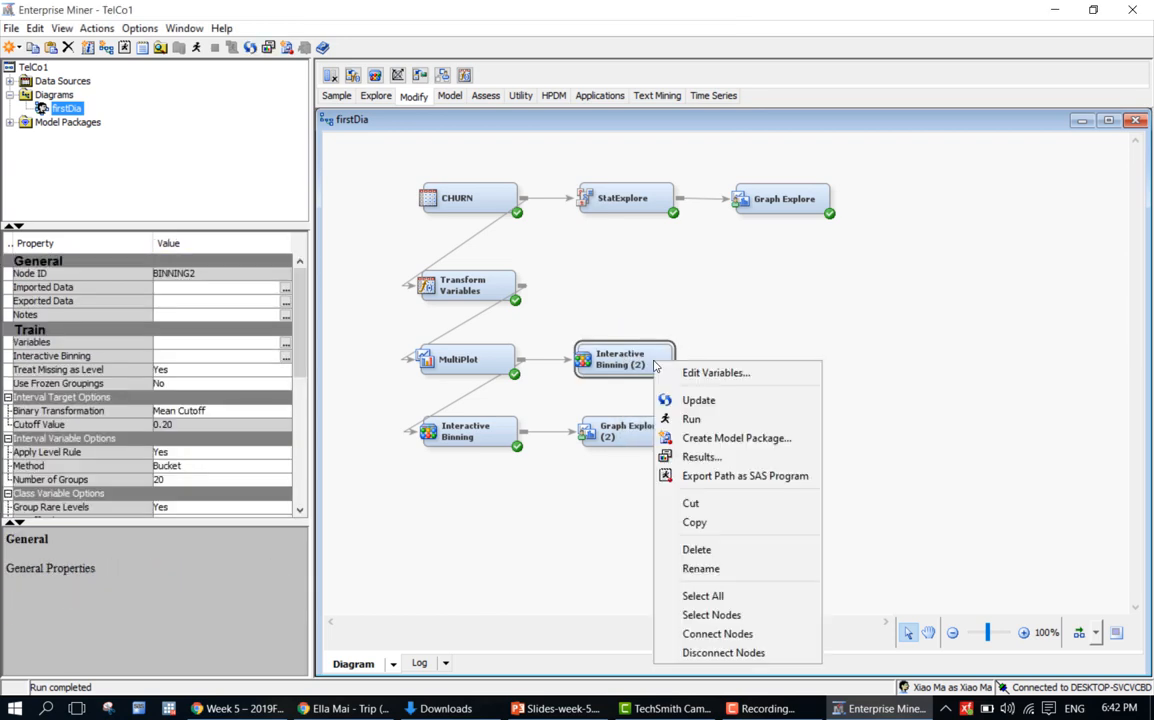
click(690, 460)
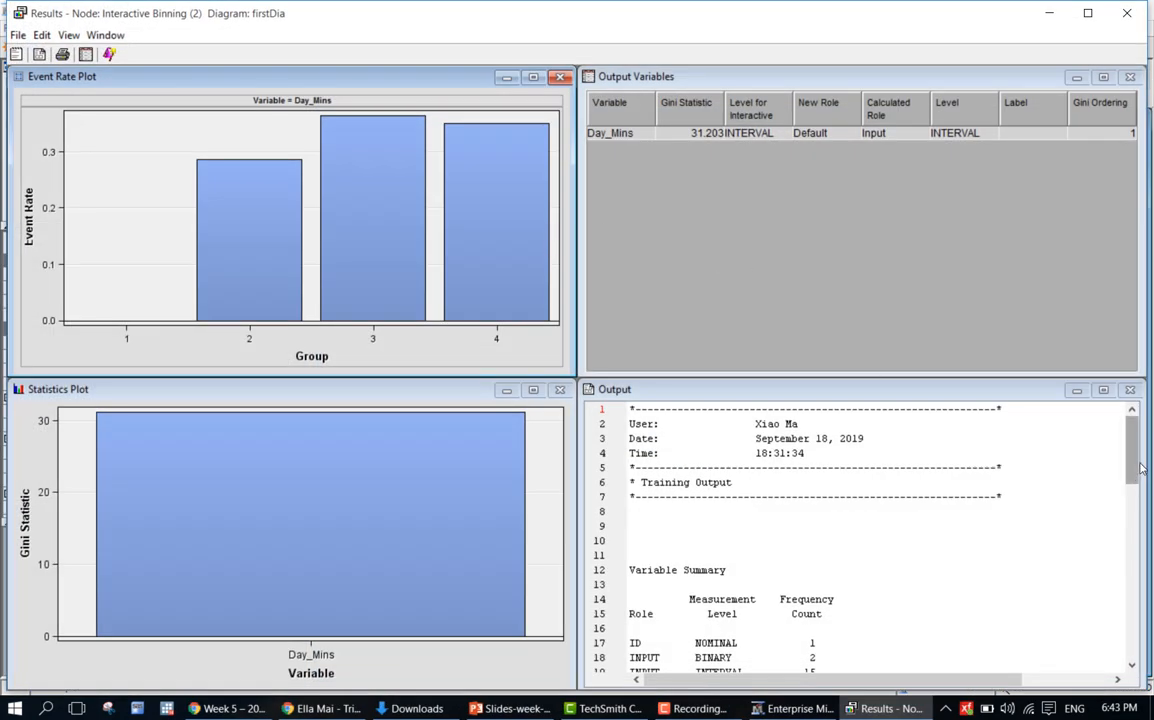
click(1136, 535)
scroll(1136, 535, down, 1)
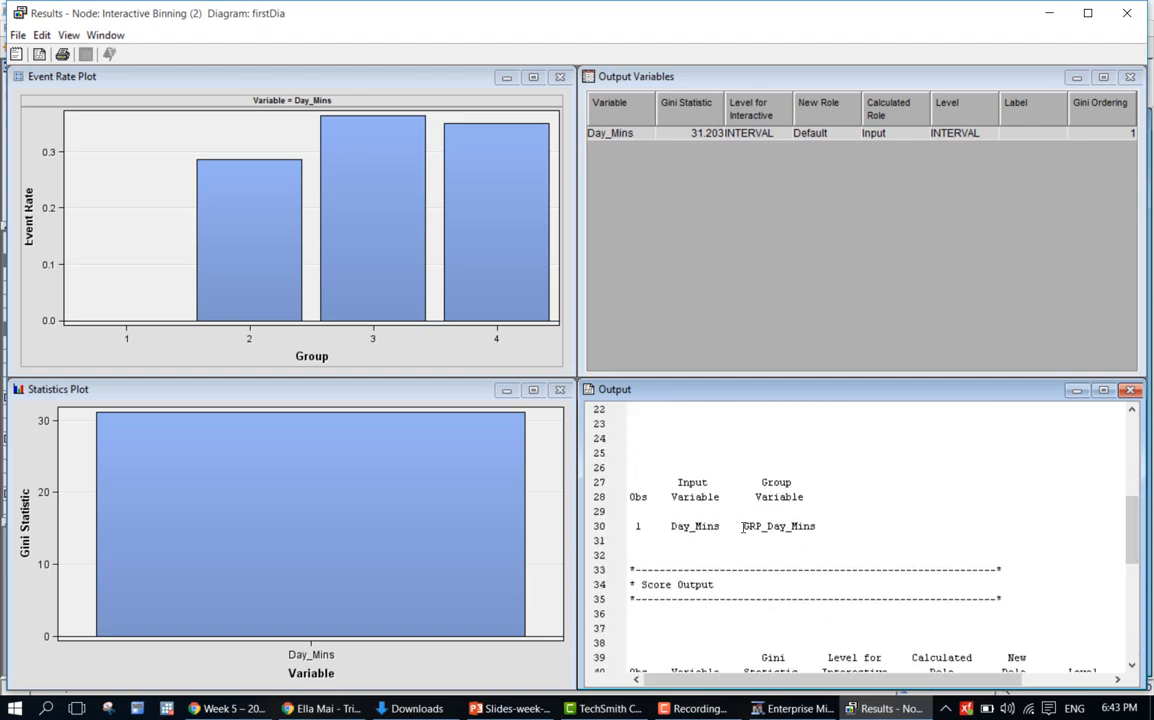
drag(744, 526, 767, 526)
click(1127, 13)
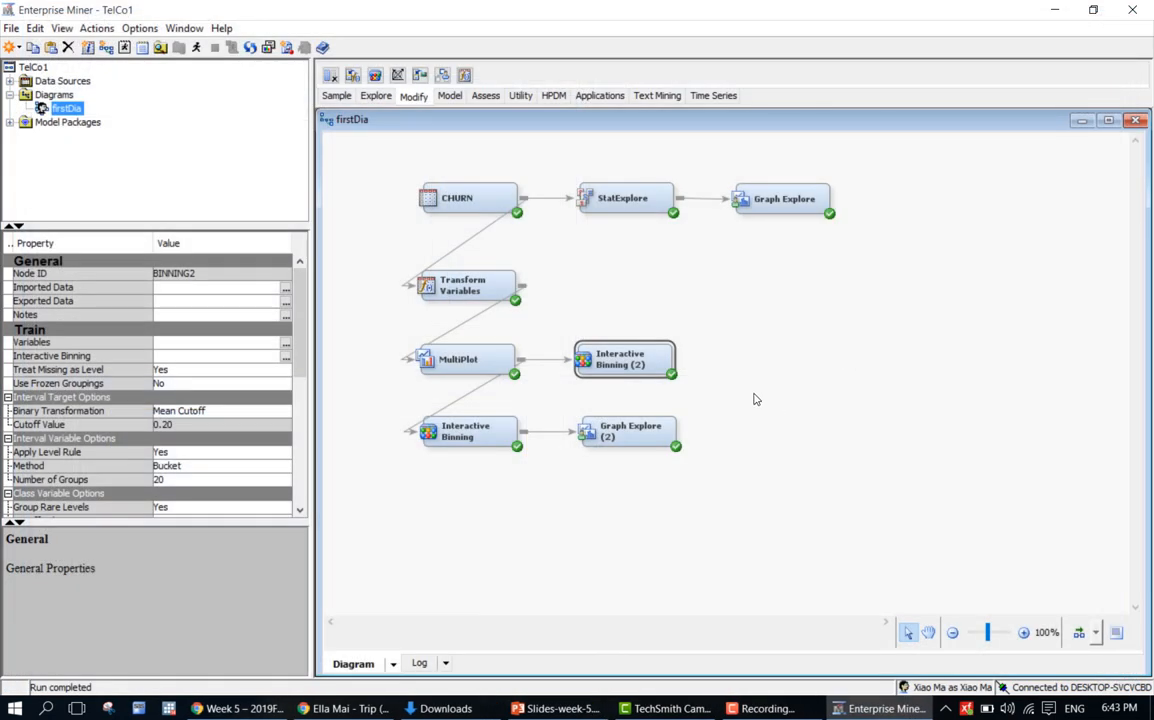
Add a Graph Explore node beside Interactive Binning (2) and connect it as that node's successor
click(684, 360)
click(378, 96)
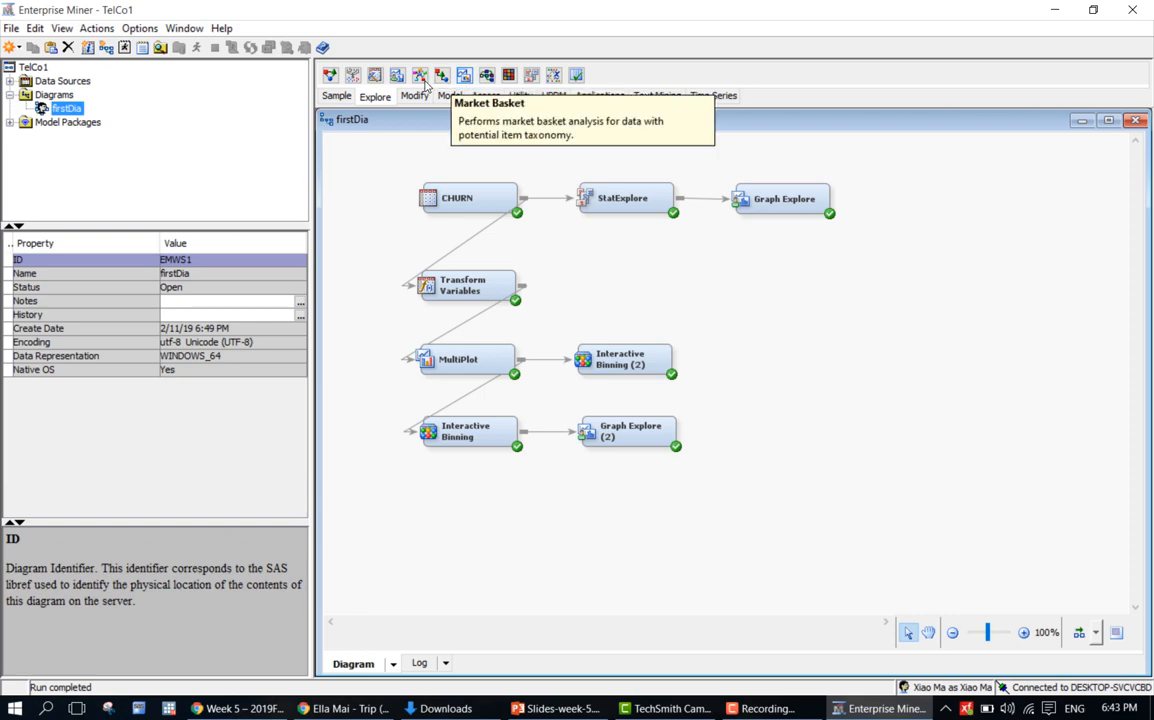
mouse_move(399, 77)
mouse_down()
mouse_move(732, 381)
mouse_move(720, 344)
mouse_move(725, 359)
mouse_up()
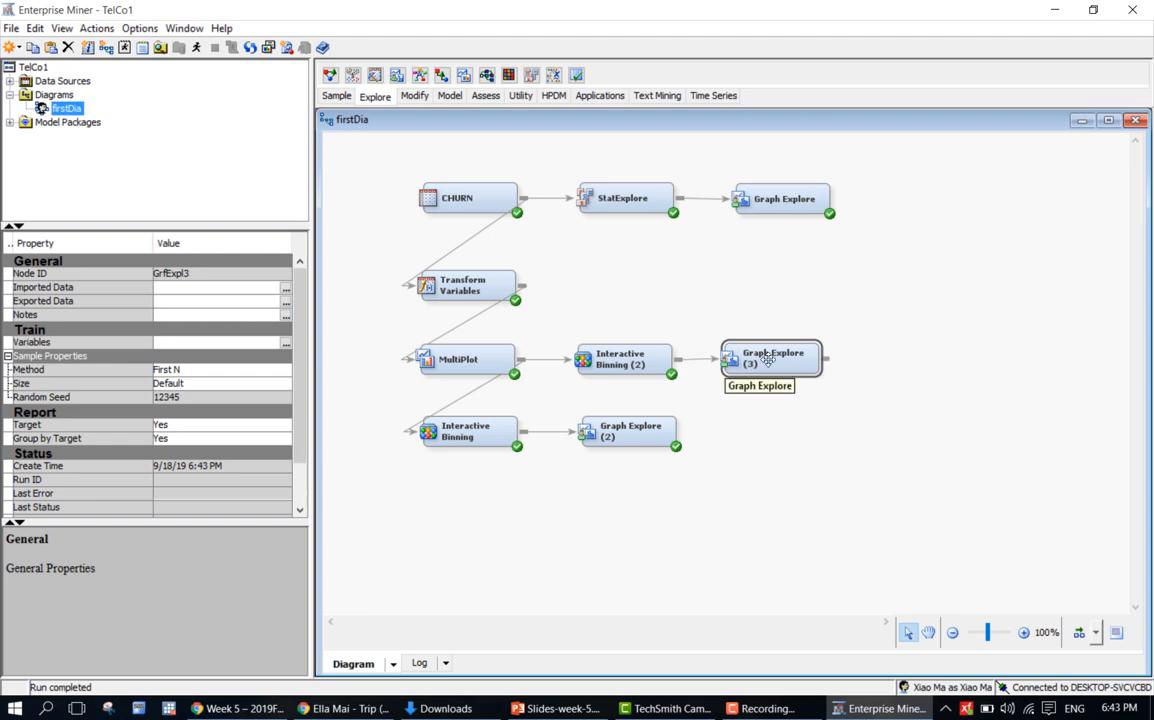
Set the sample method of the Graph Explore (3) node to Random and its sample size to Max
click(210, 372)
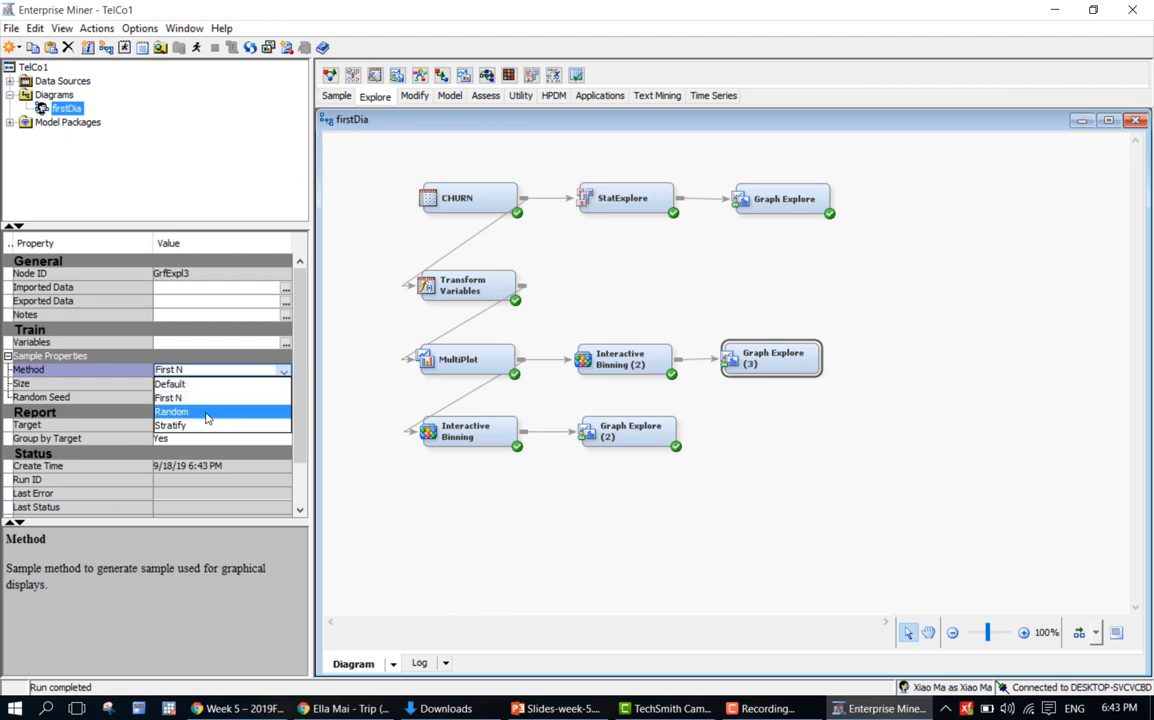
click(206, 411)
click(206, 386)
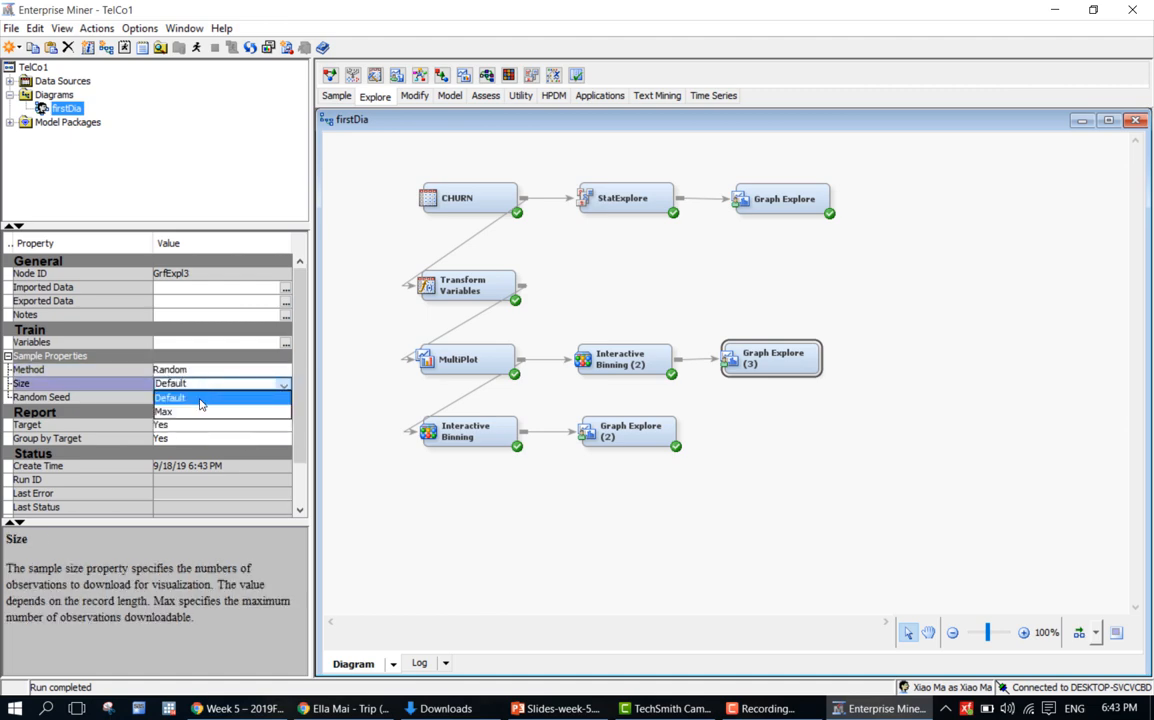
click(213, 411)
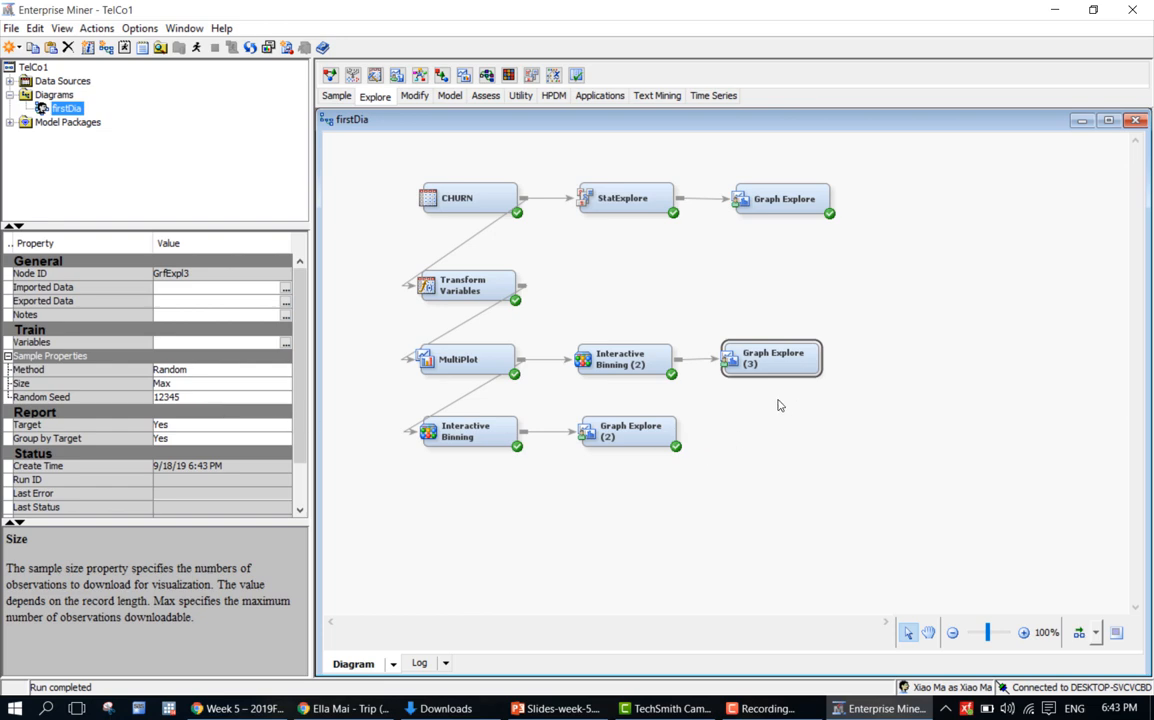
Run the path of the Graph Explore (3) node and dismiss the run status message
right_click(747, 357)
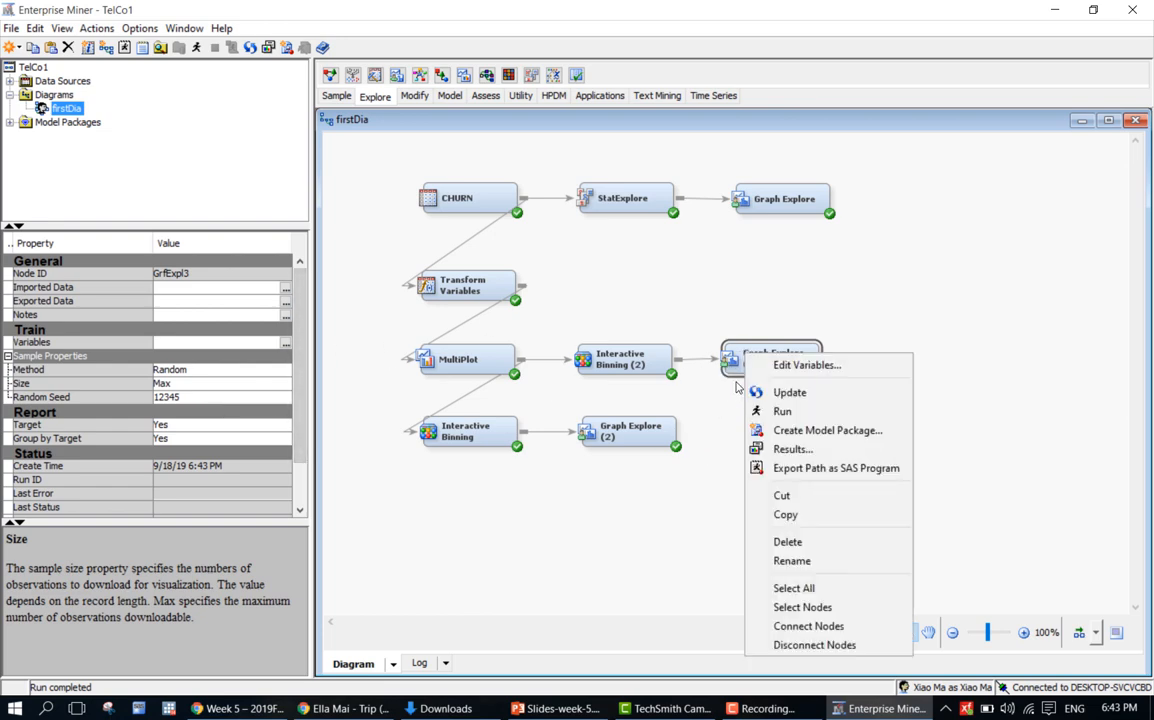
click(757, 410)
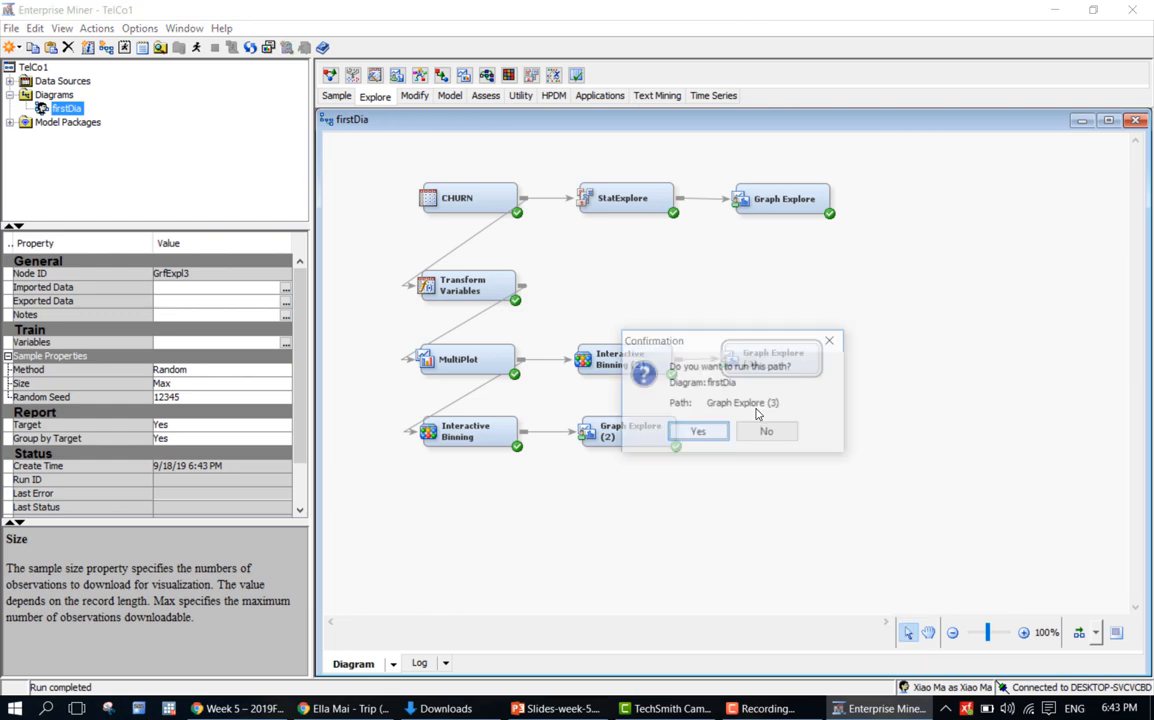
click(698, 433)
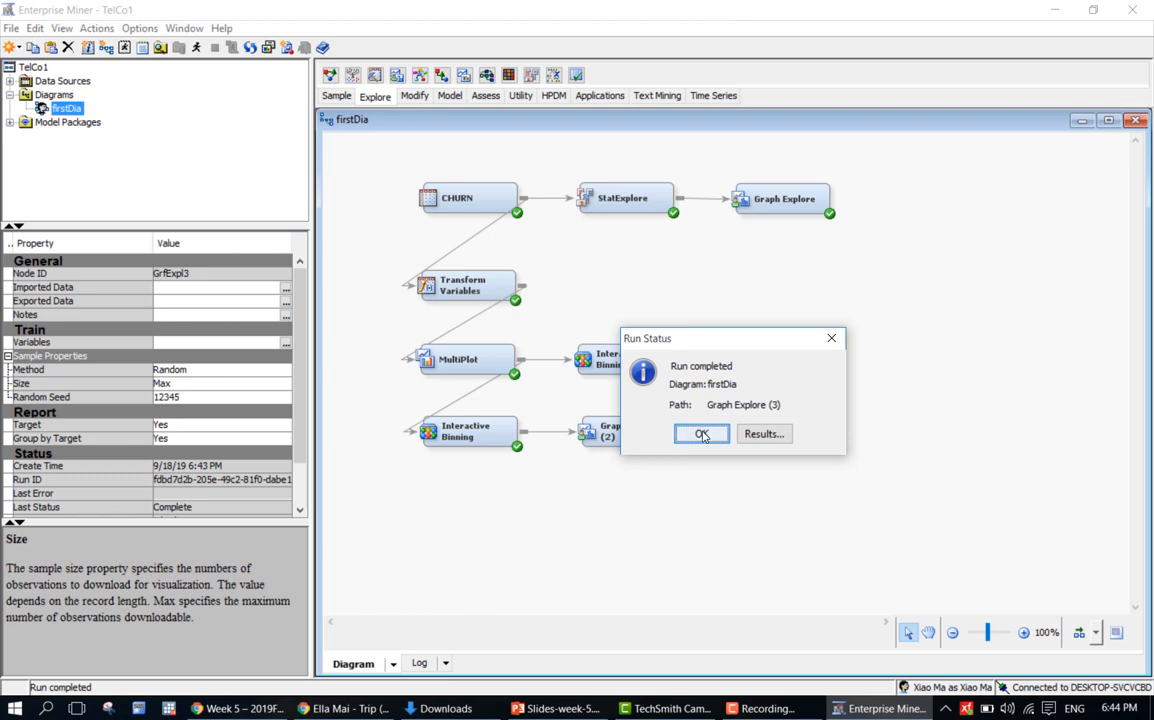
click(701, 434)
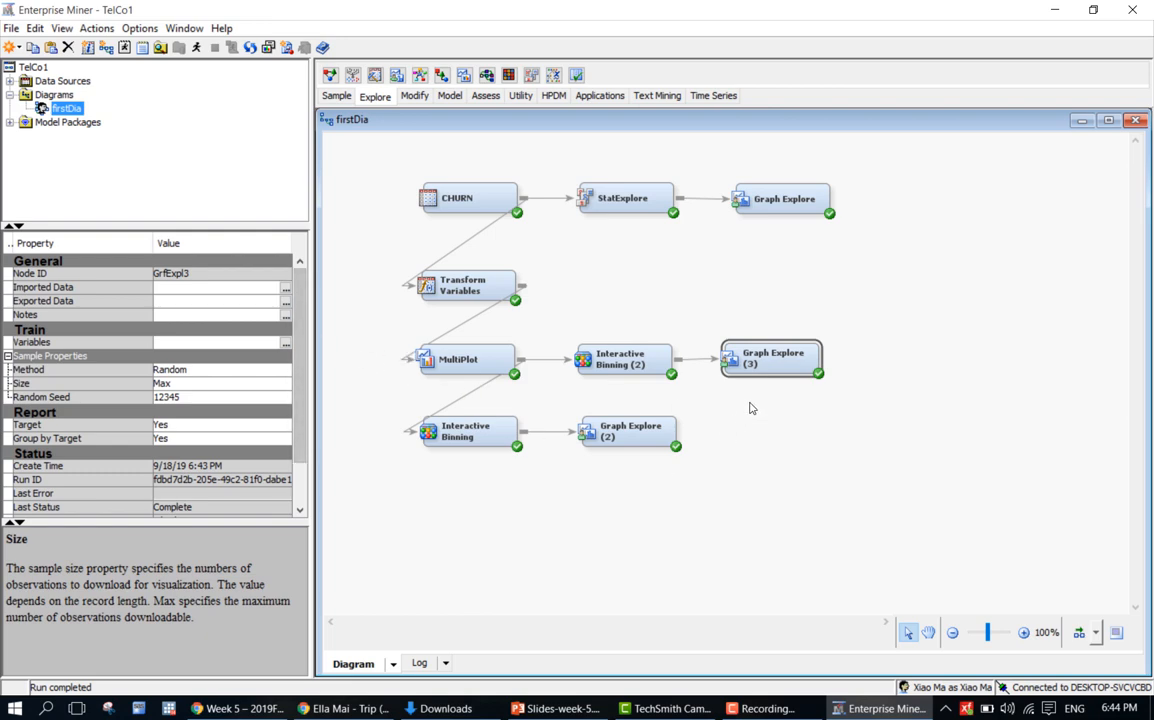
Open the results of Graph Explore (3) and start a new plot as a horizontal bar chart
right_click(773, 355)
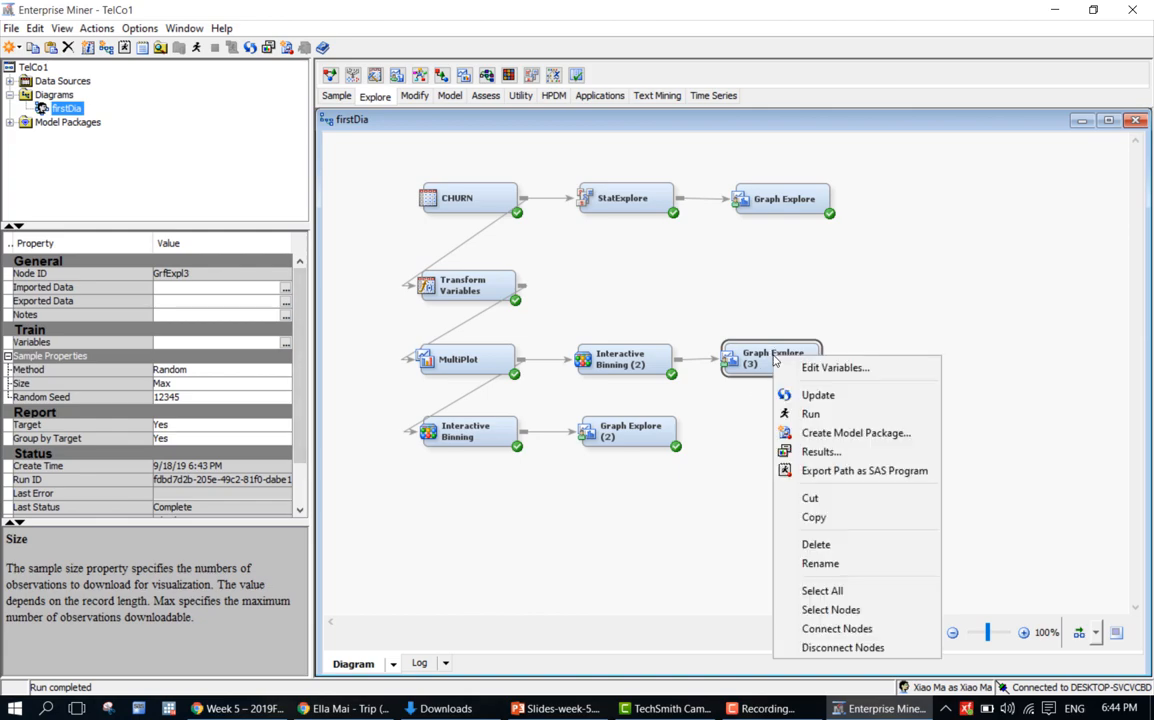
click(818, 452)
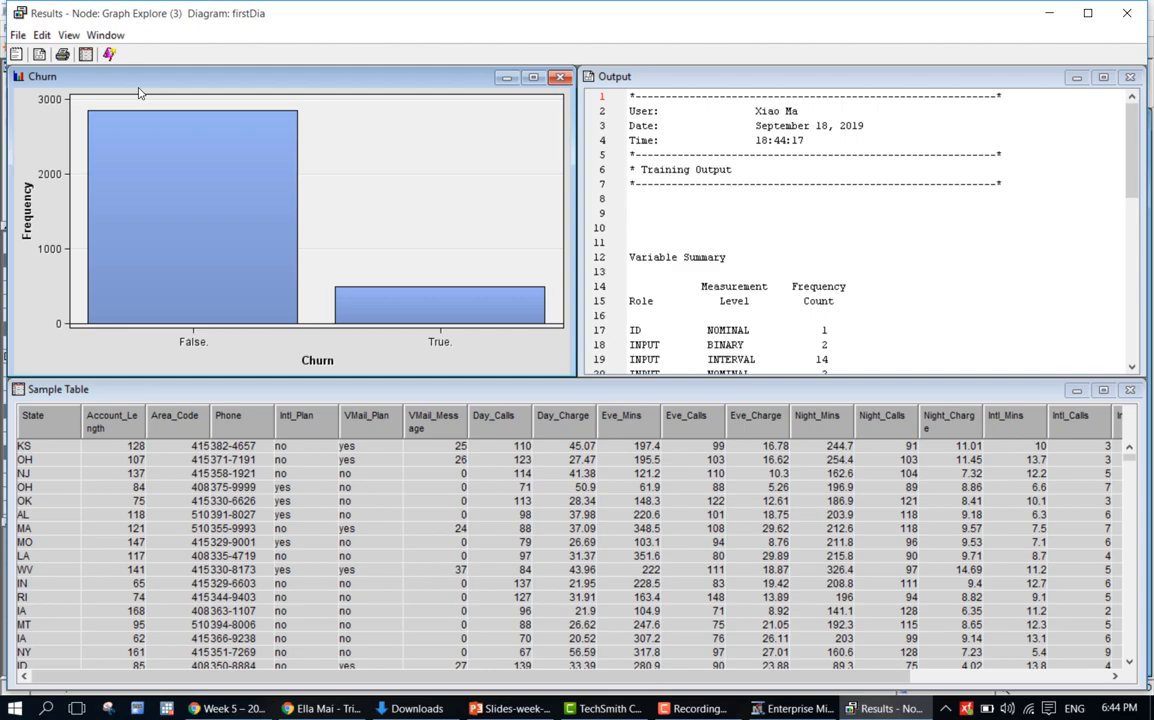
click(106, 54)
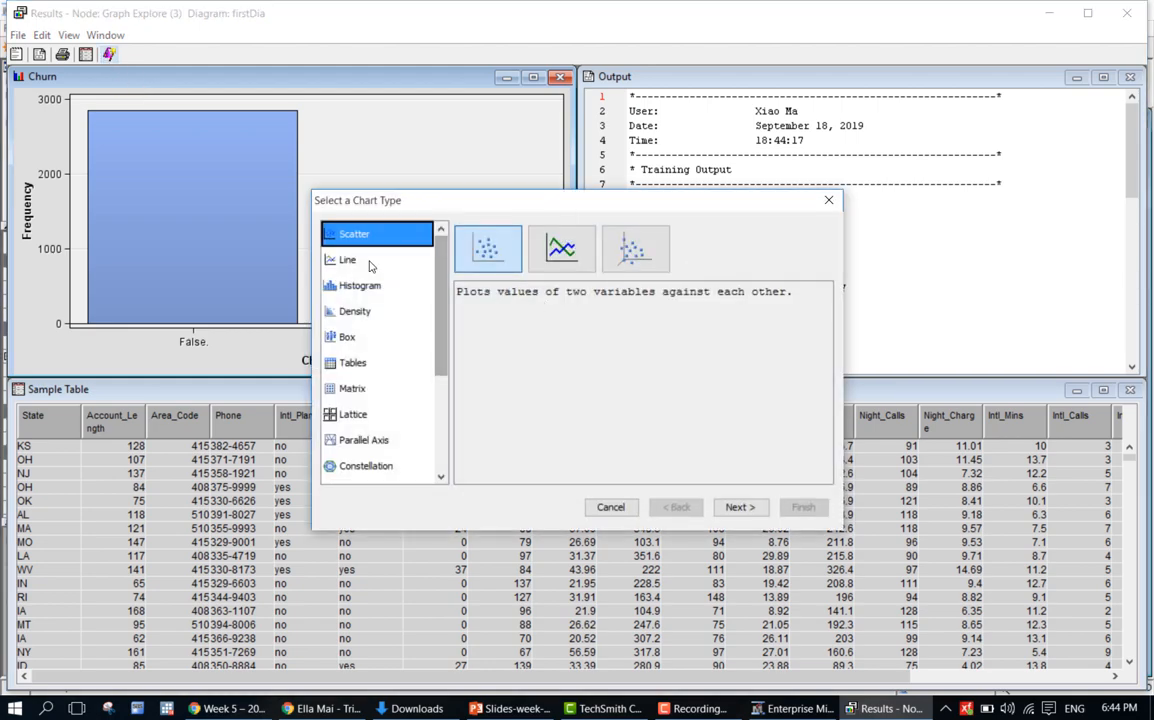
click(445, 425)
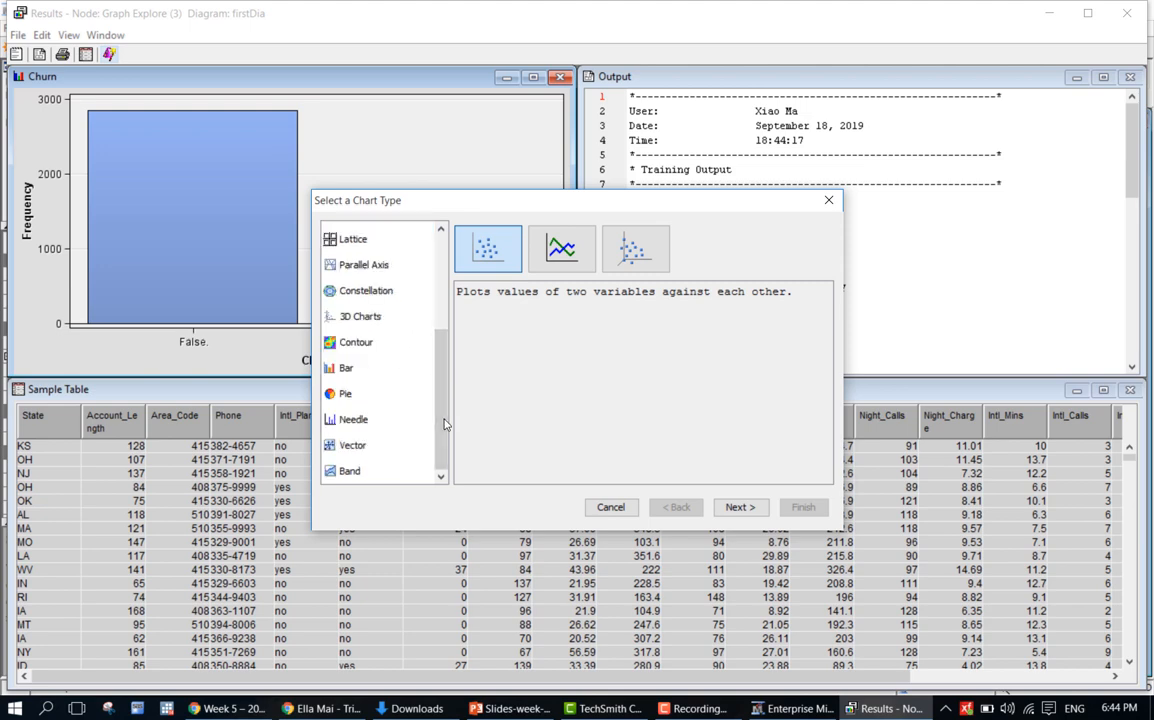
click(373, 369)
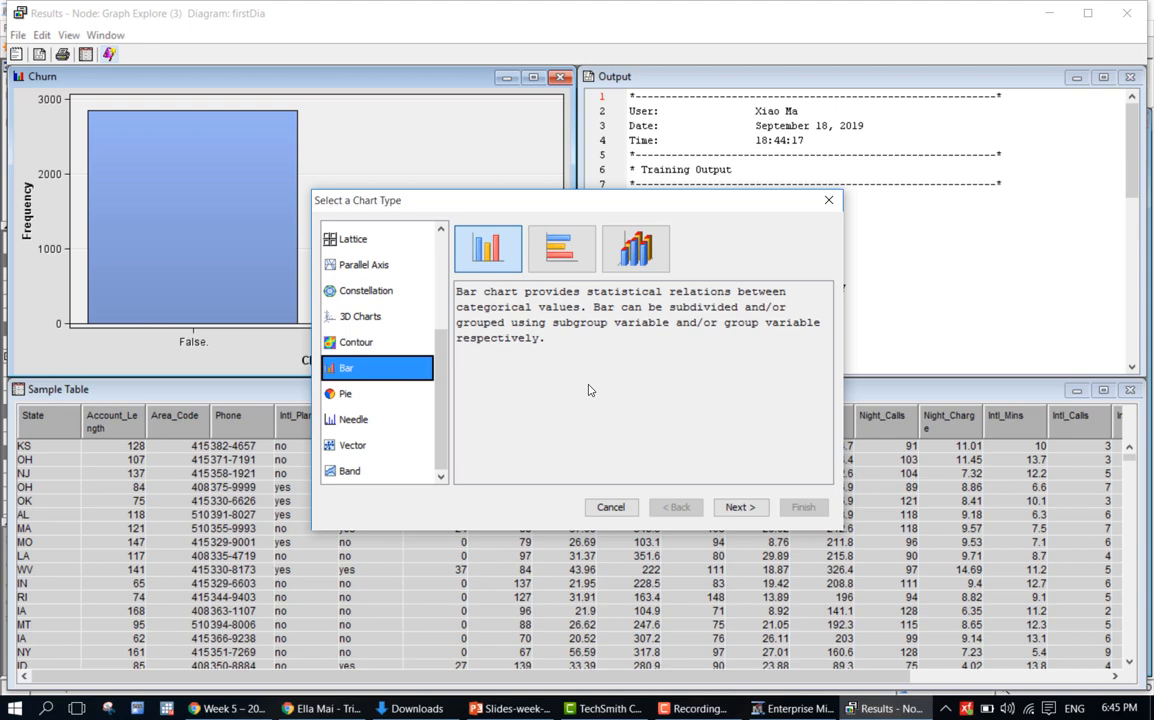
click(479, 253)
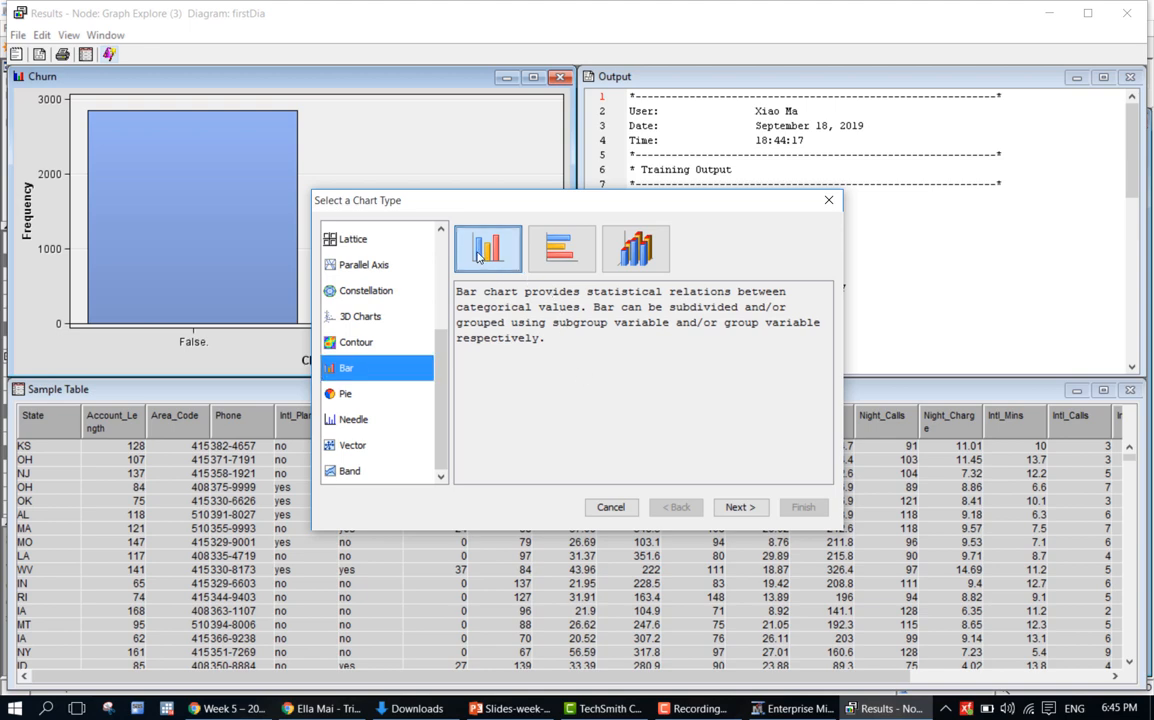
click(559, 257)
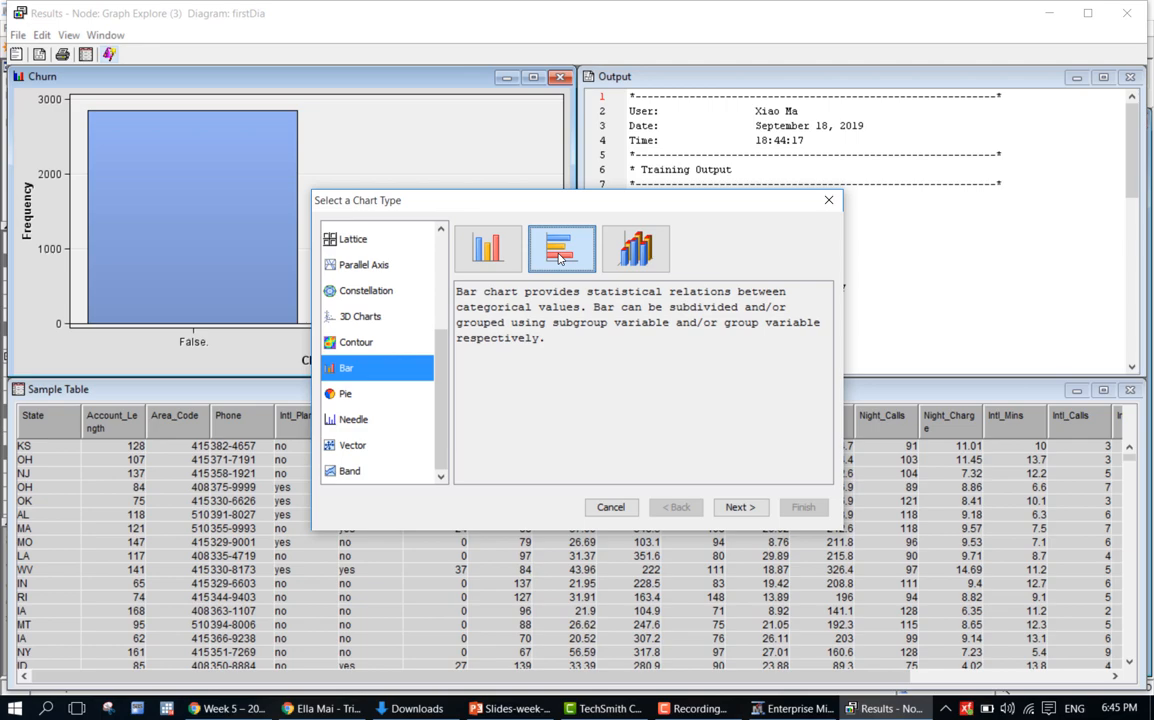
click(737, 507)
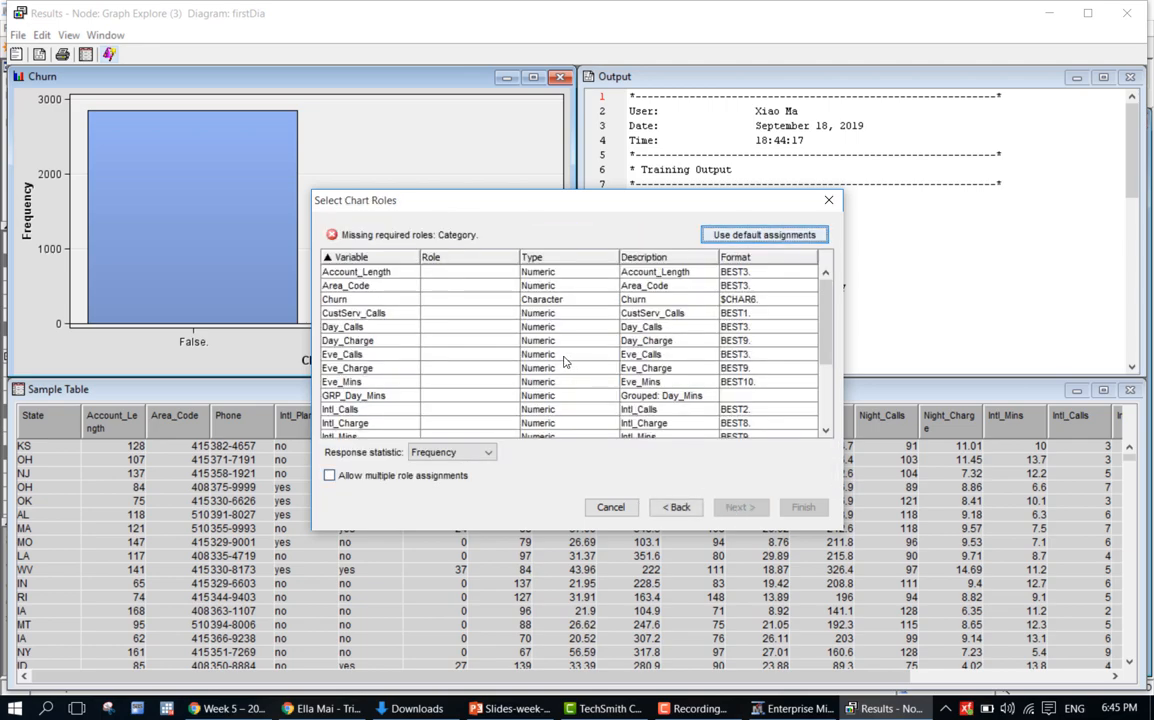
Assign the Group role to GRP_Day_Mins and the Category role to Churn for the bar chart
drag(829, 343, 829, 384)
click(440, 330)
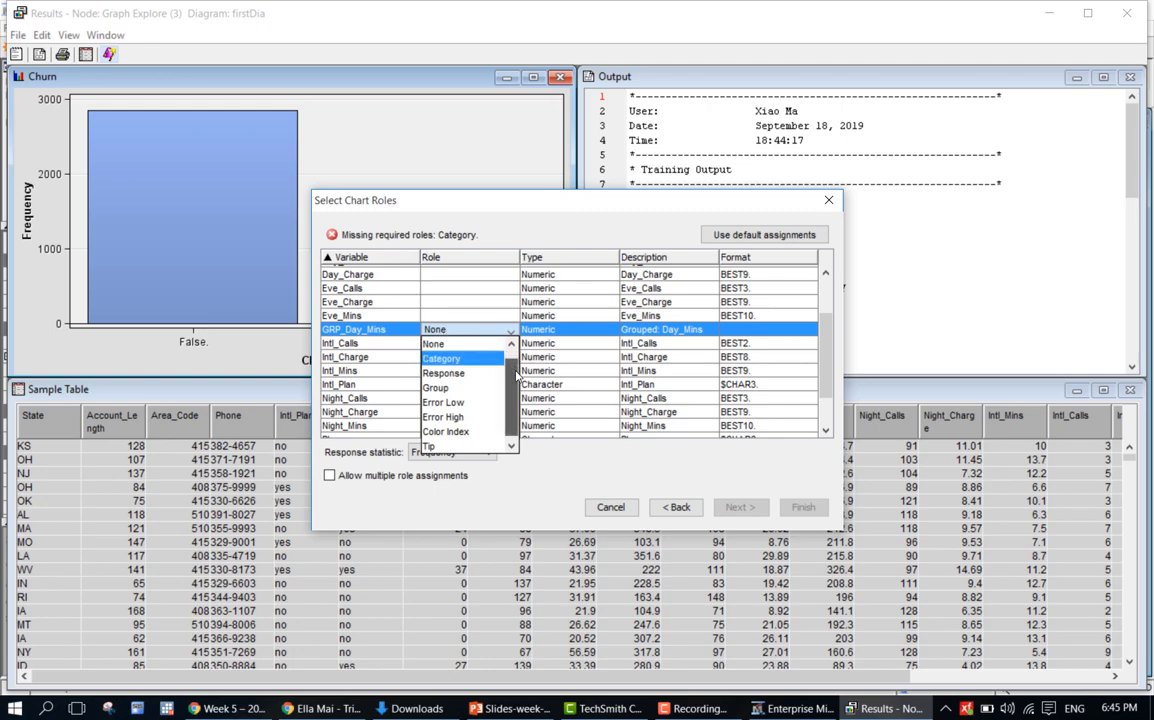
click(497, 390)
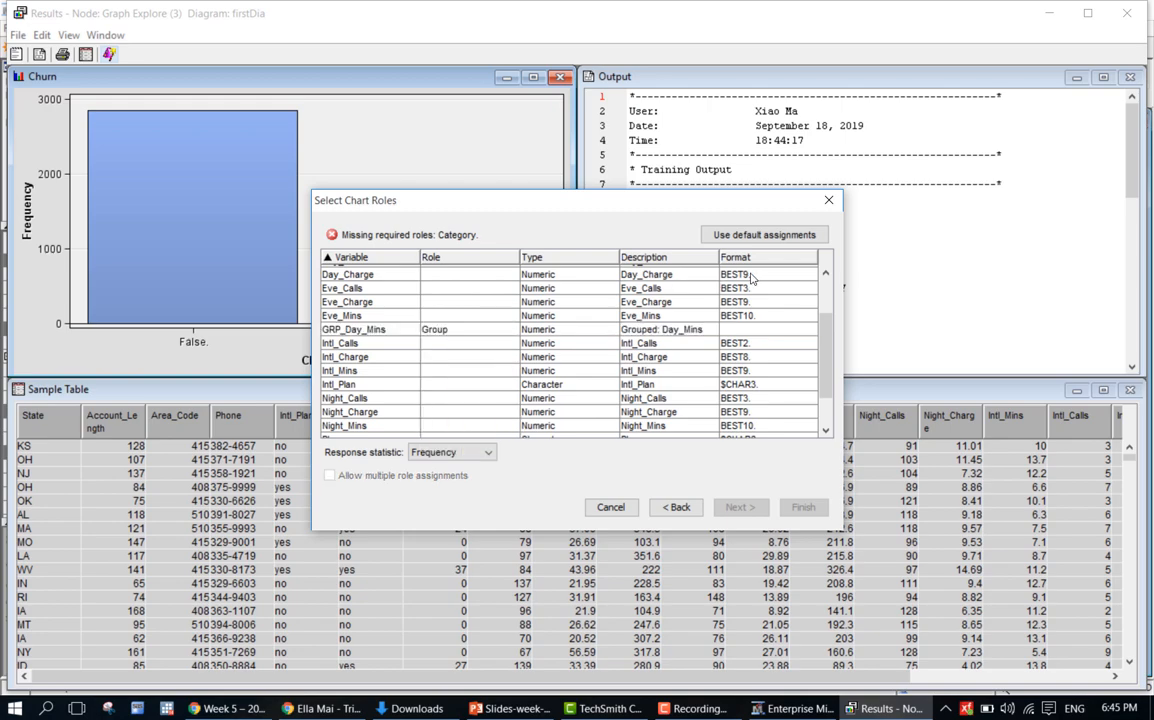
scroll(435, 285, up, 2)
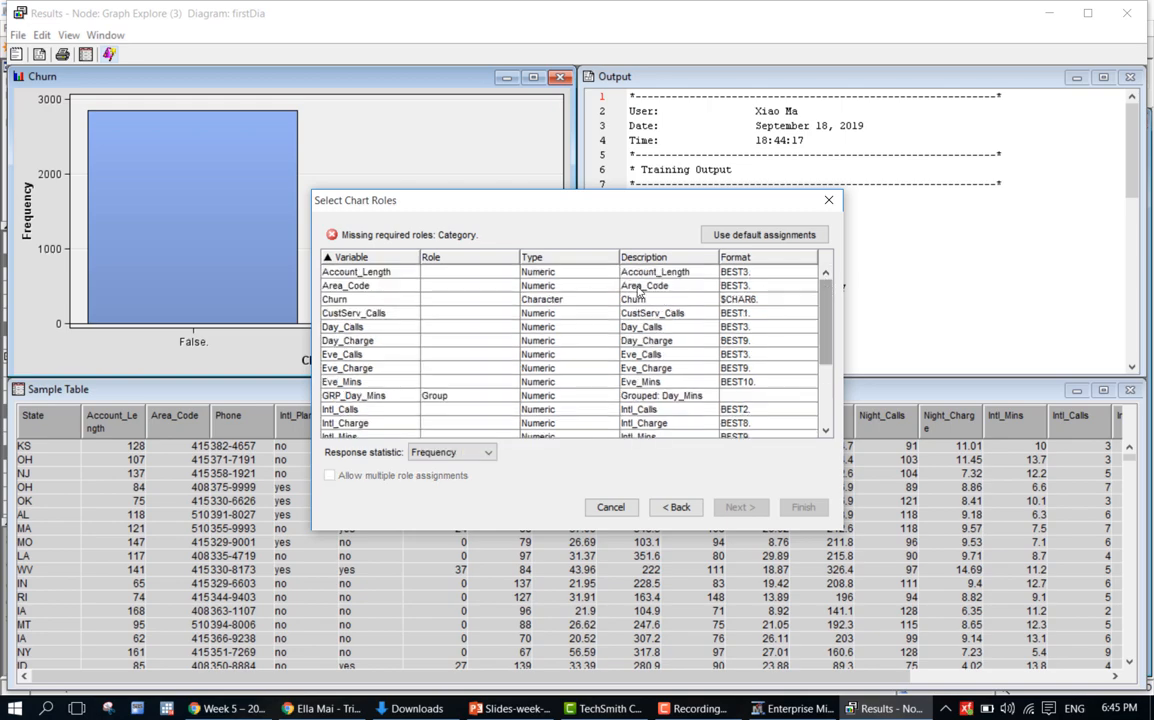
click(466, 304)
click(466, 306)
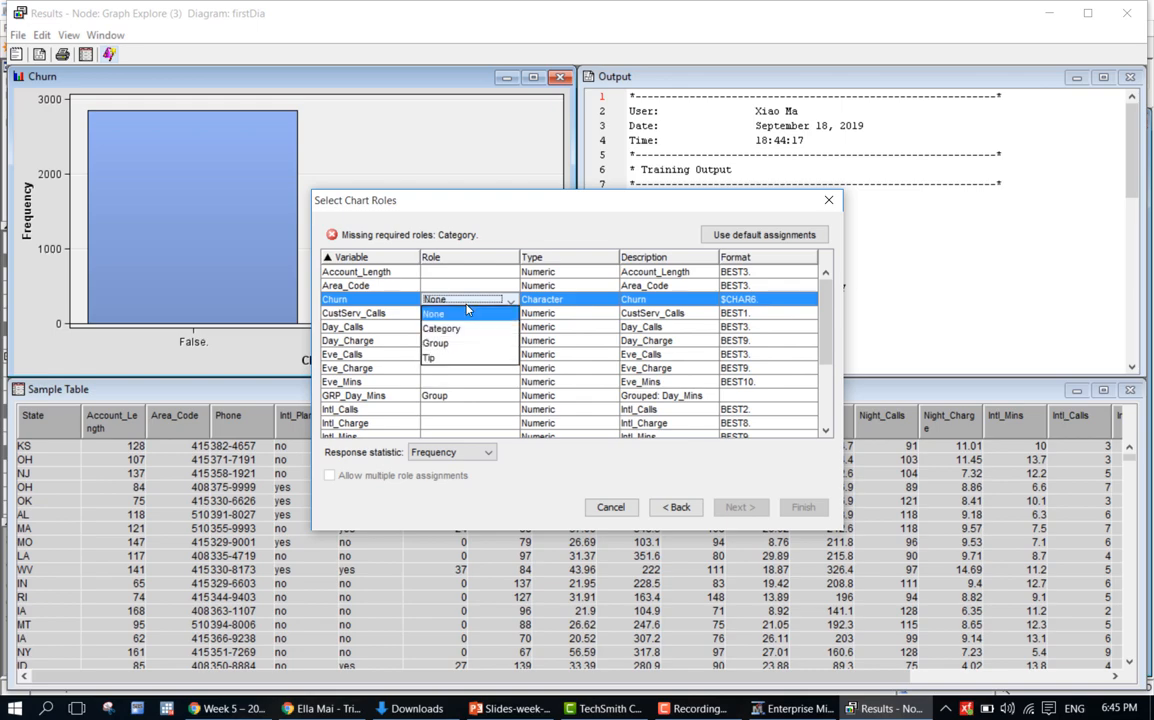
click(472, 329)
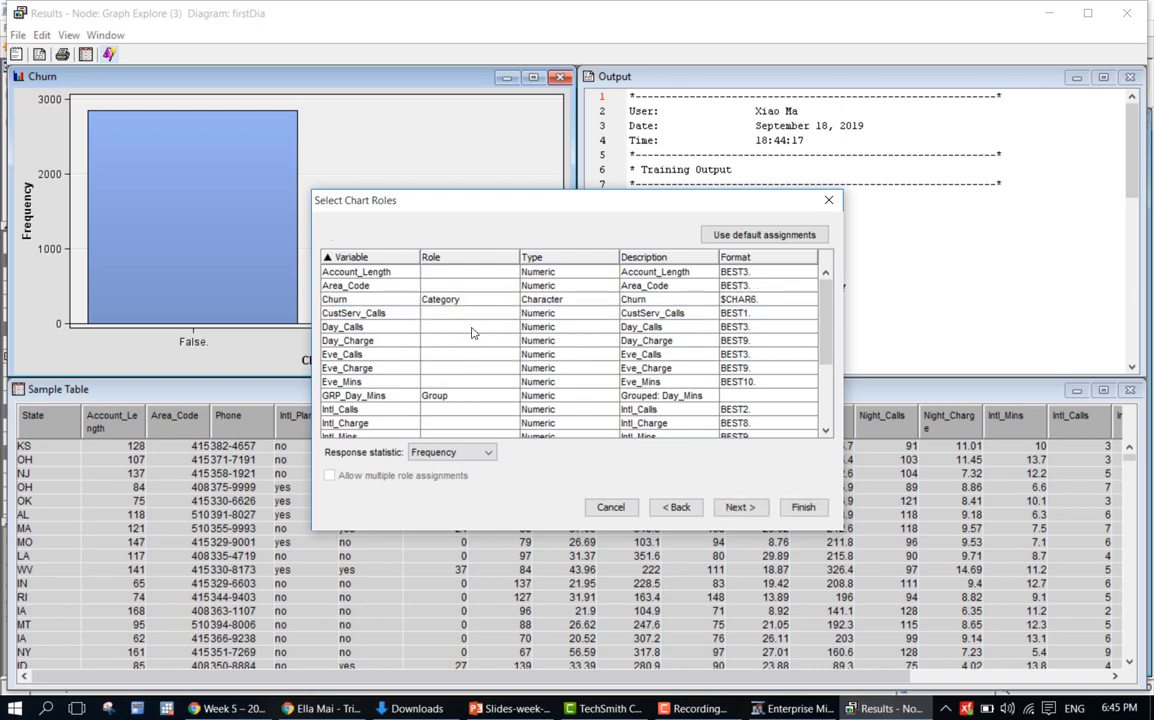
Title the chart "Barchart of Re-binned Day Mins" without a data filter, keep the default axes, and create it
click(752, 511)
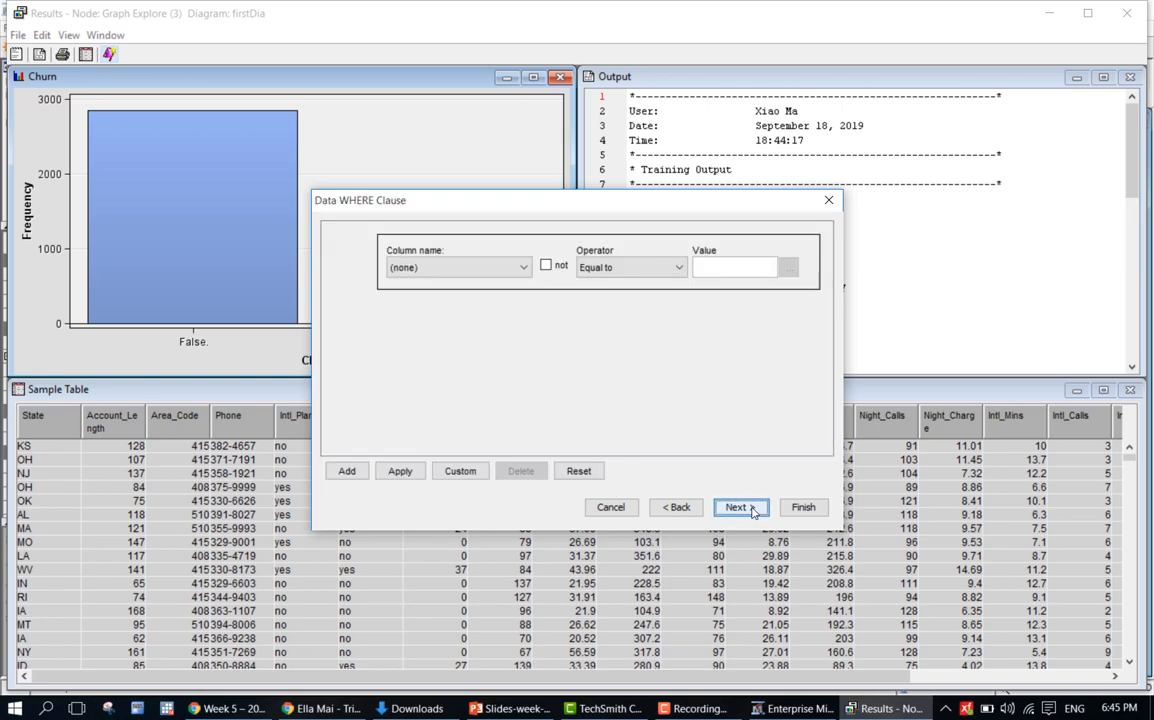
click(752, 510)
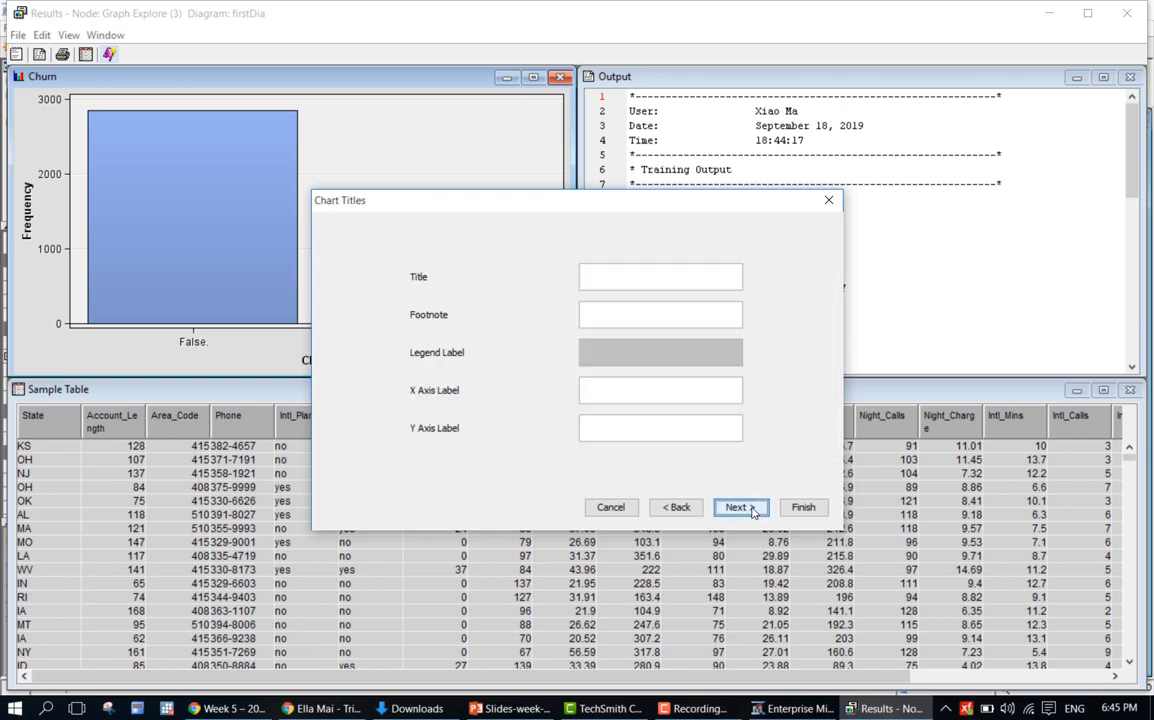
click(665, 270)
text(Bar chart of Re-binned)
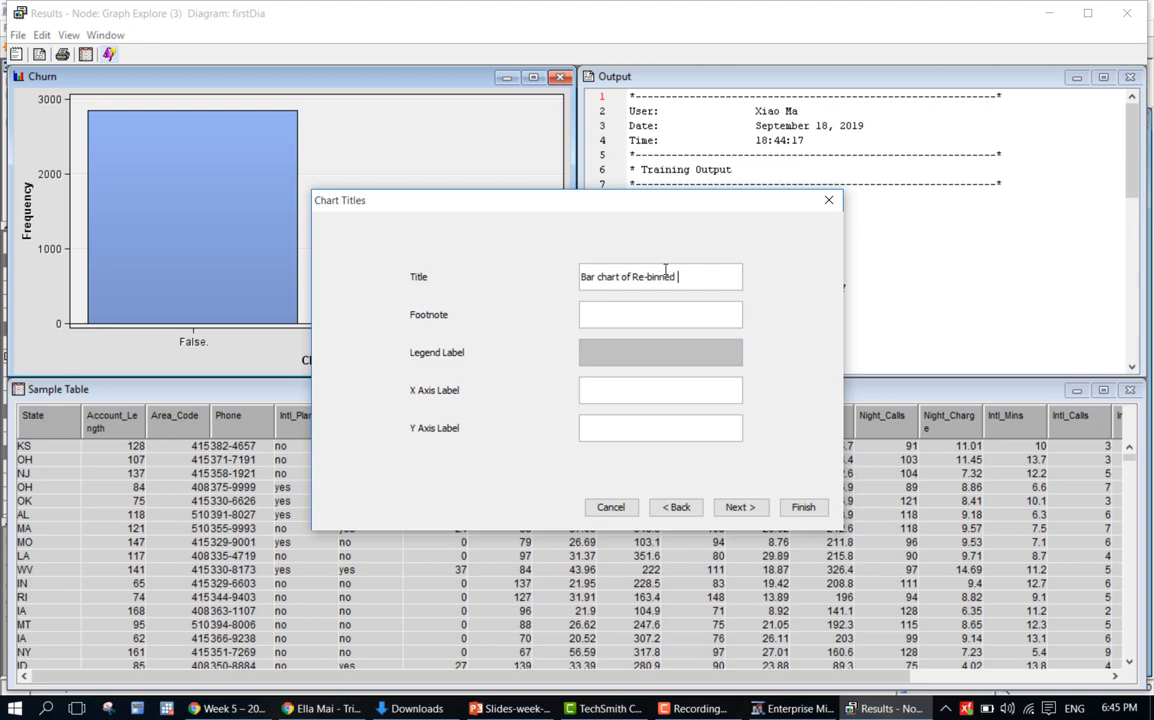
text( Day Mins)
click(601, 278)
key(BackSpace)
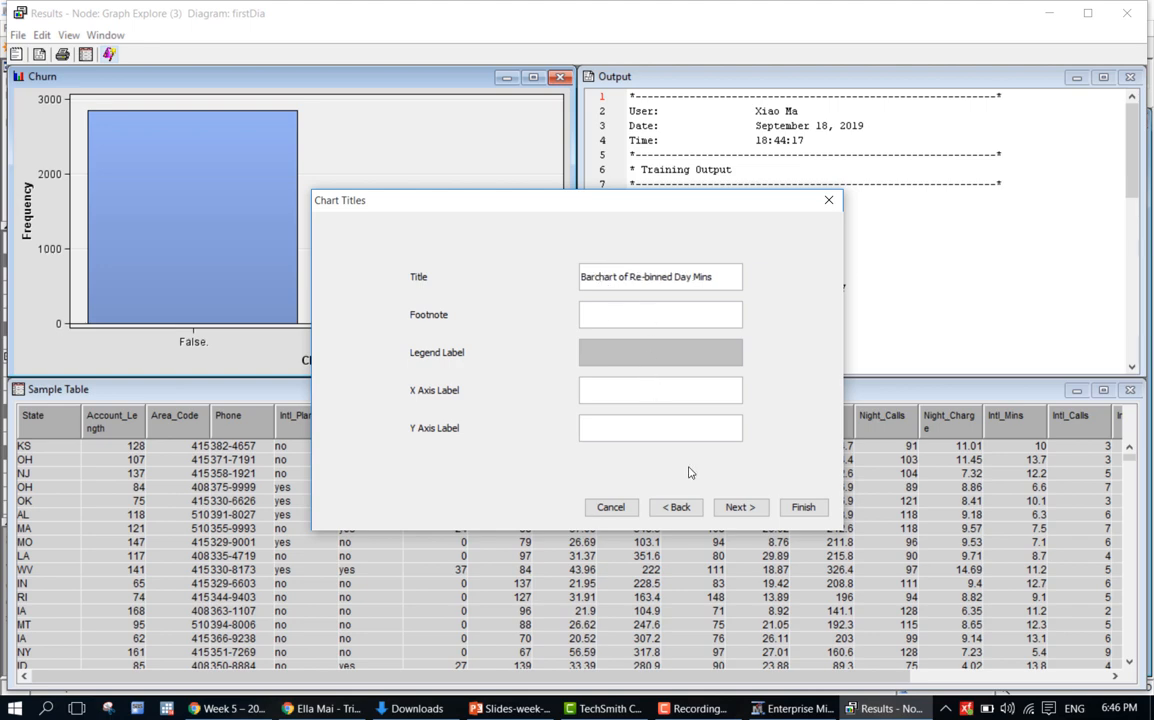
click(741, 507)
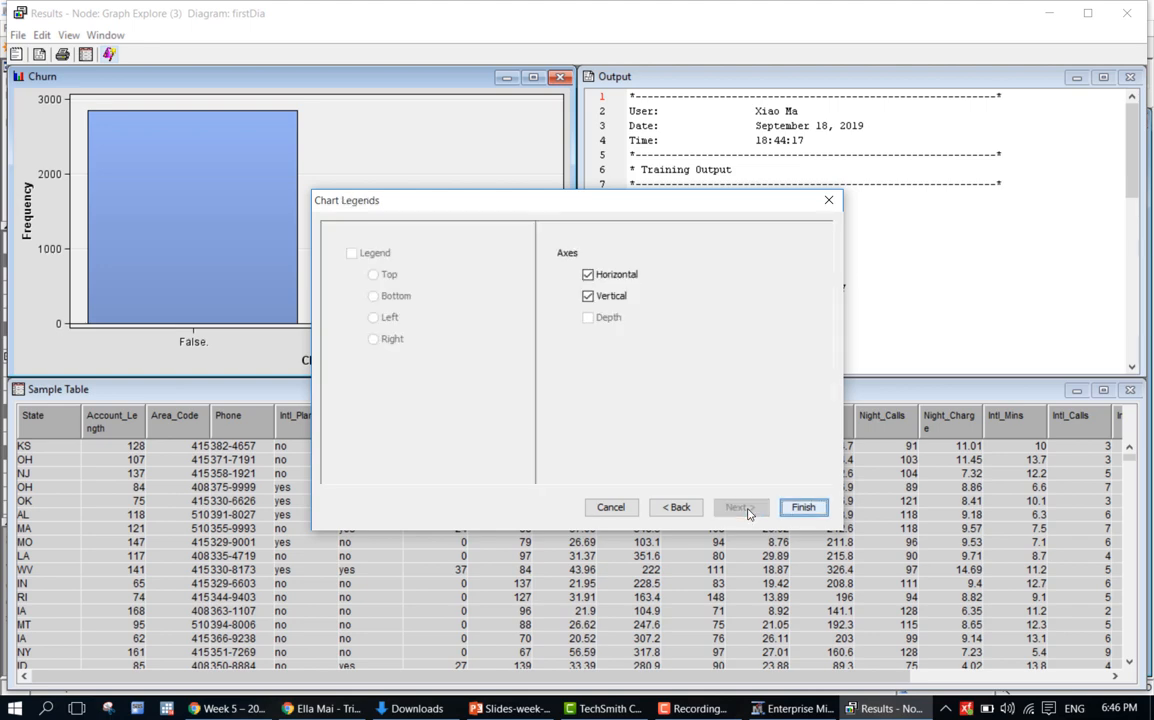
click(803, 508)
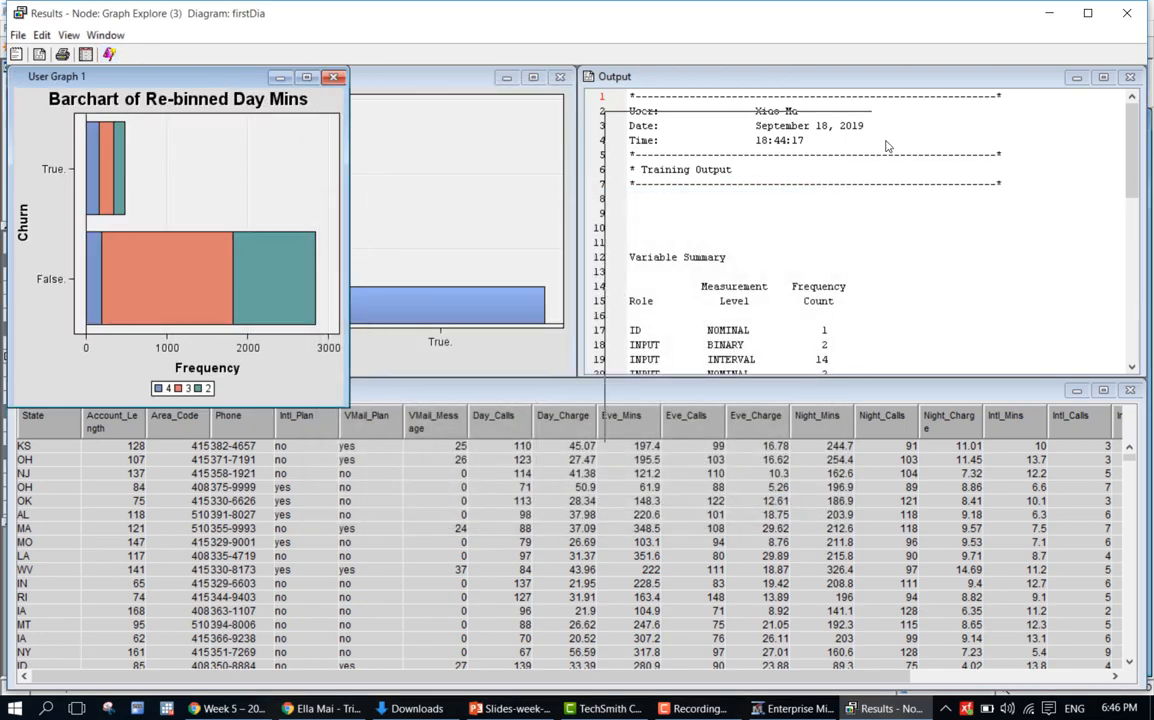
Enlarge the new bar chart, compare the Day_Mins group segments between the Churn values, and minimize the graph
drag(885, 147, 892, 150)
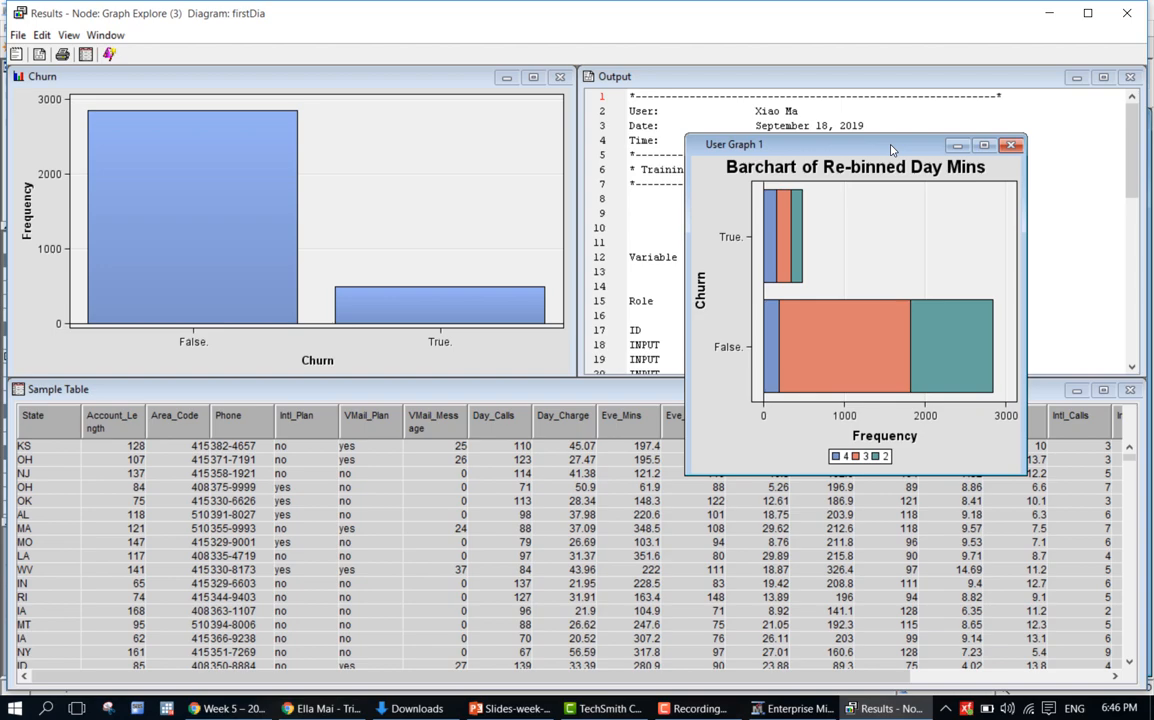
click(984, 145)
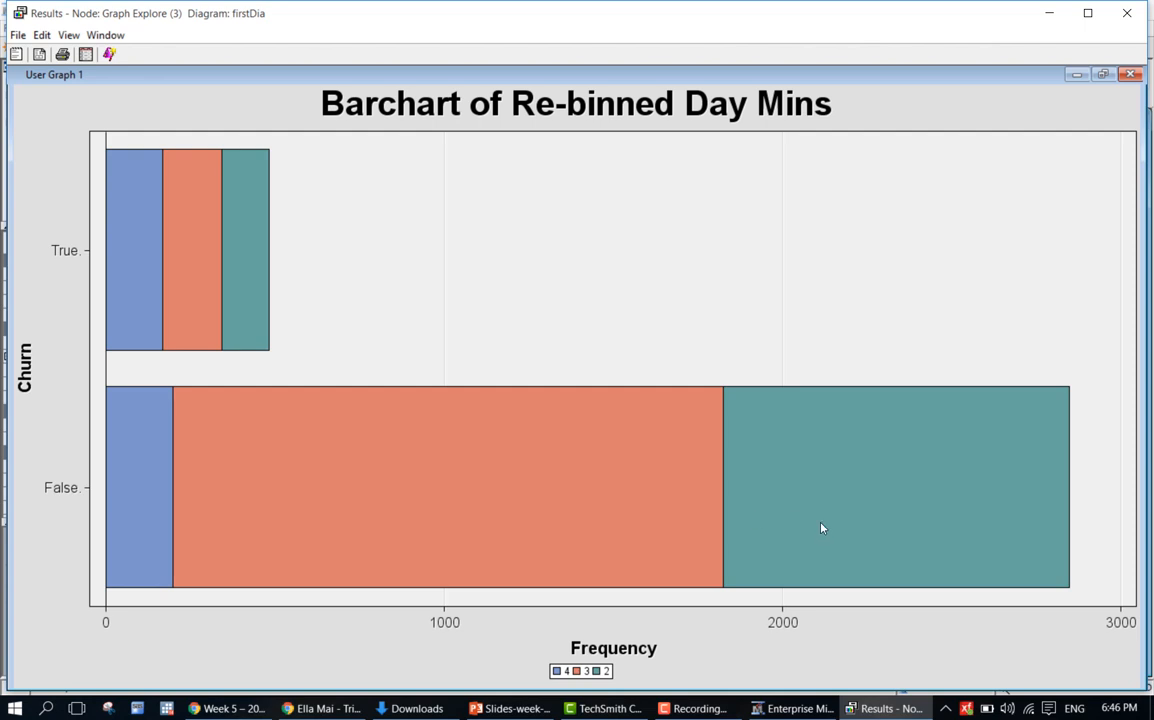
mouse_move(822, 528)
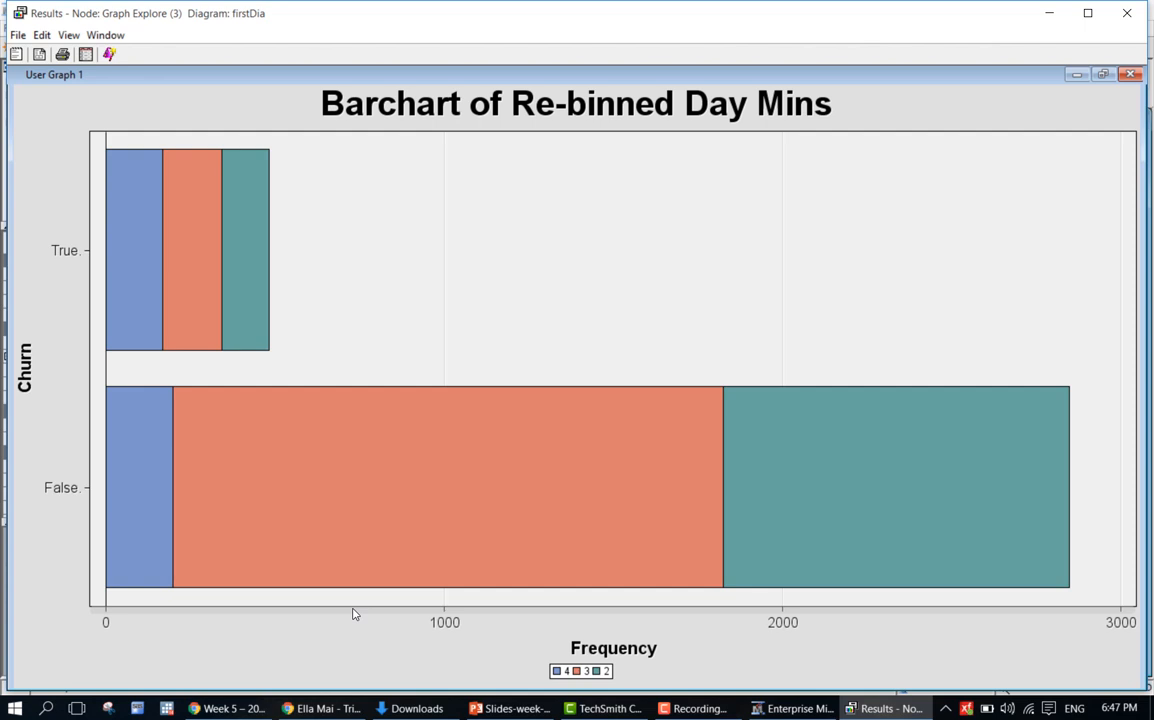
mouse_move(304, 453)
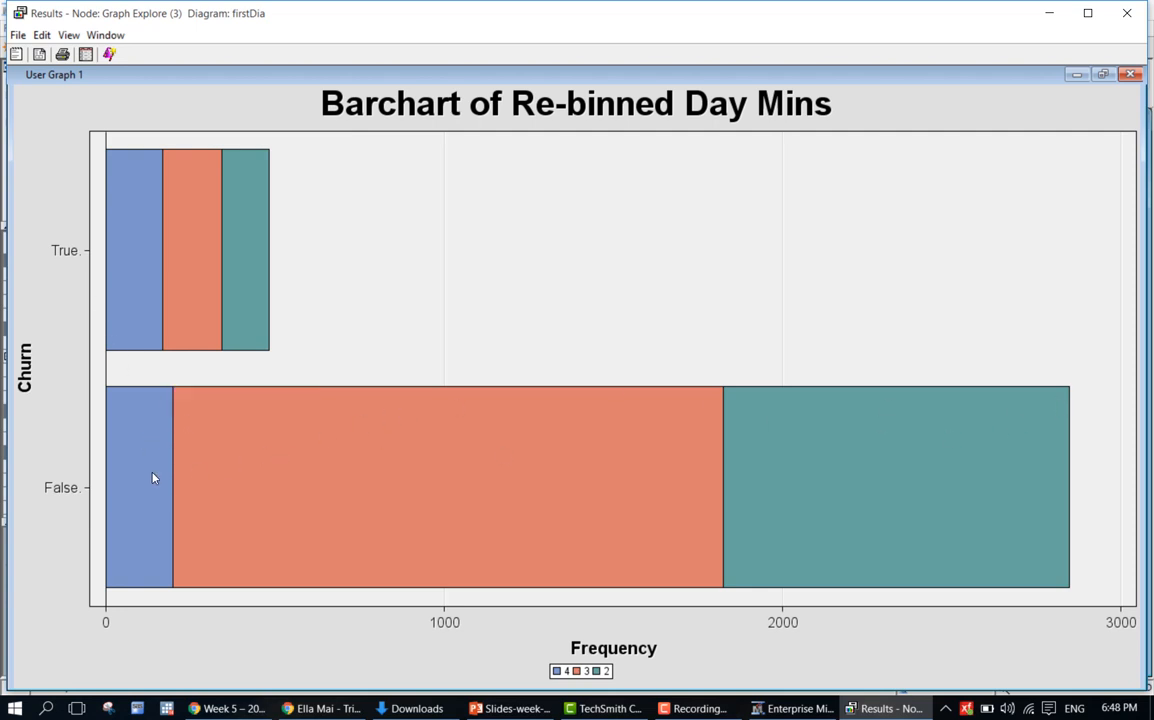
mouse_move(148, 478)
mouse_move(548, 497)
click(1074, 76)
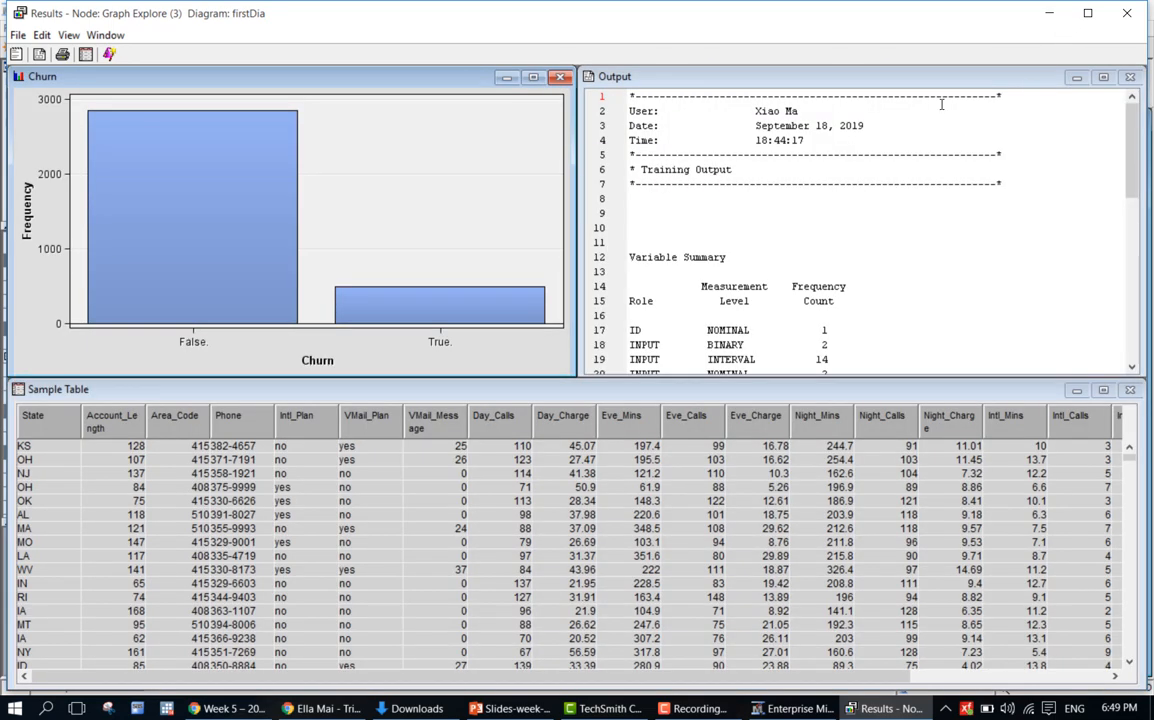
Start another plot in the Graph Explore (3) results as a horizontal bar chart
click(109, 54)
scroll(375, 370, down, 3)
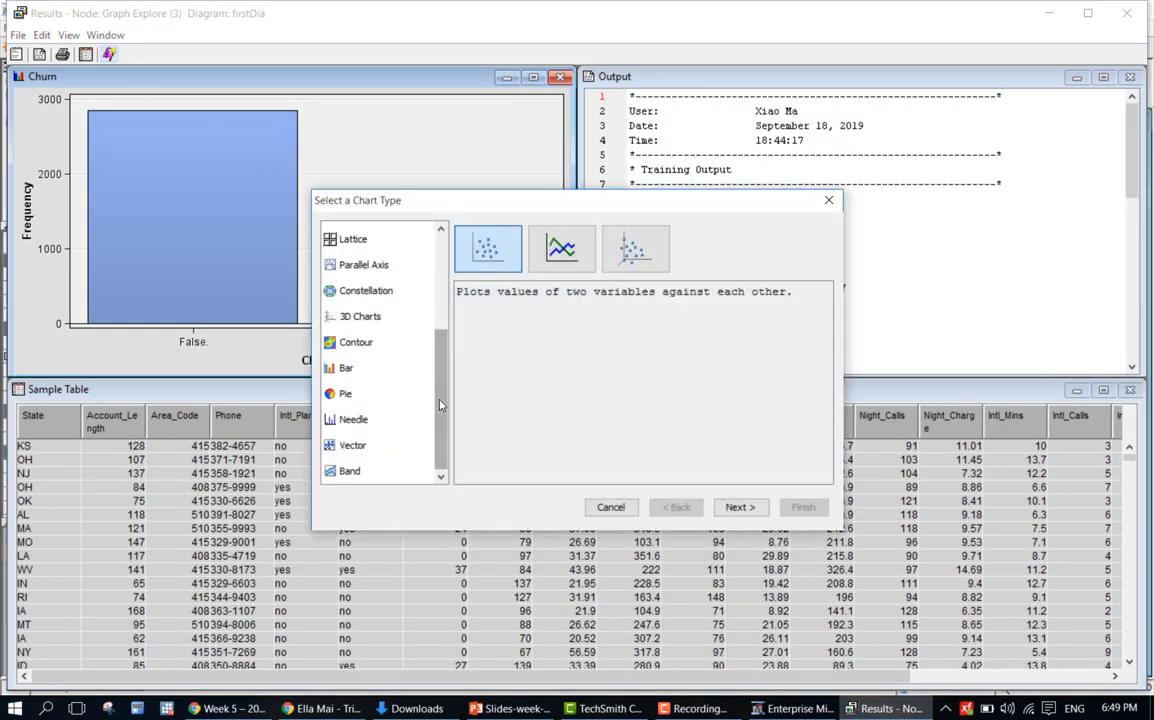
click(360, 368)
click(561, 248)
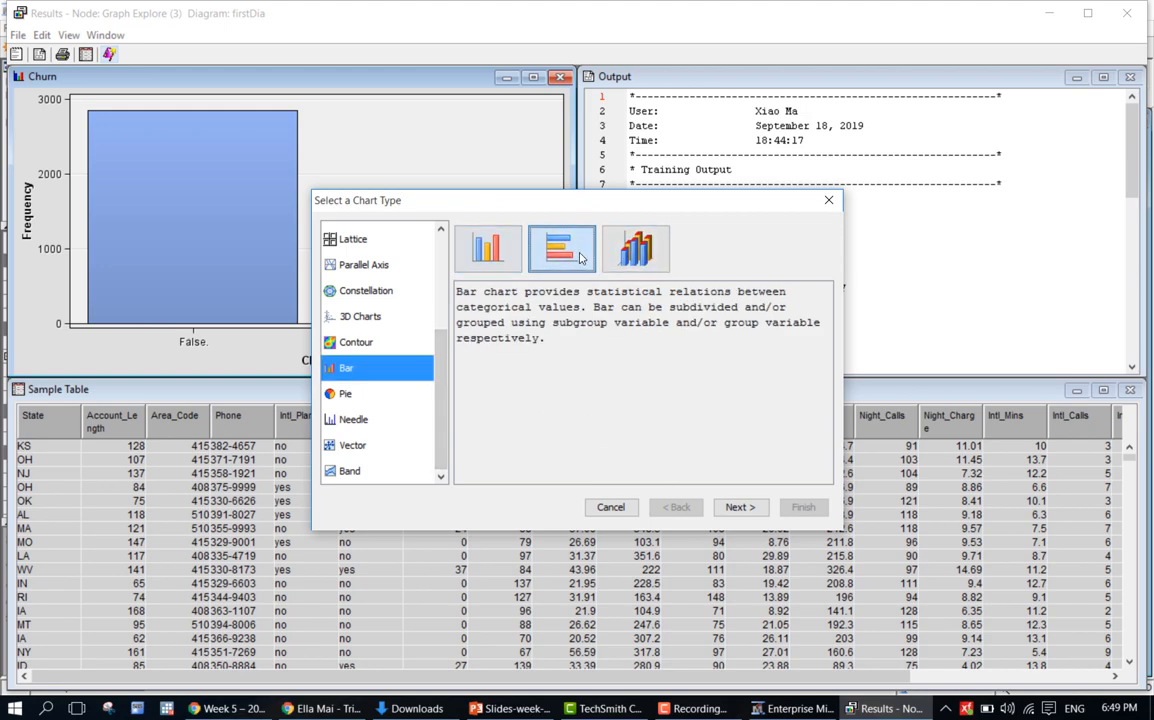
click(739, 507)
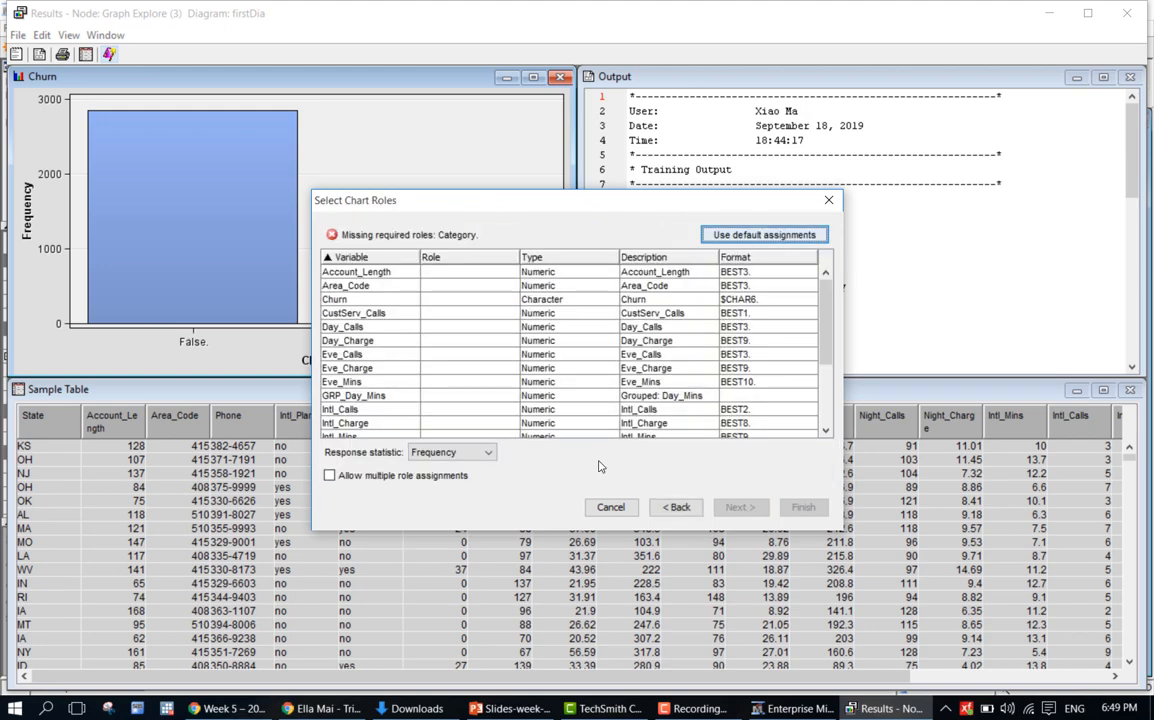
Assign the Group role to Churn and the Category role to GRP_Day_Mins
click(470, 300)
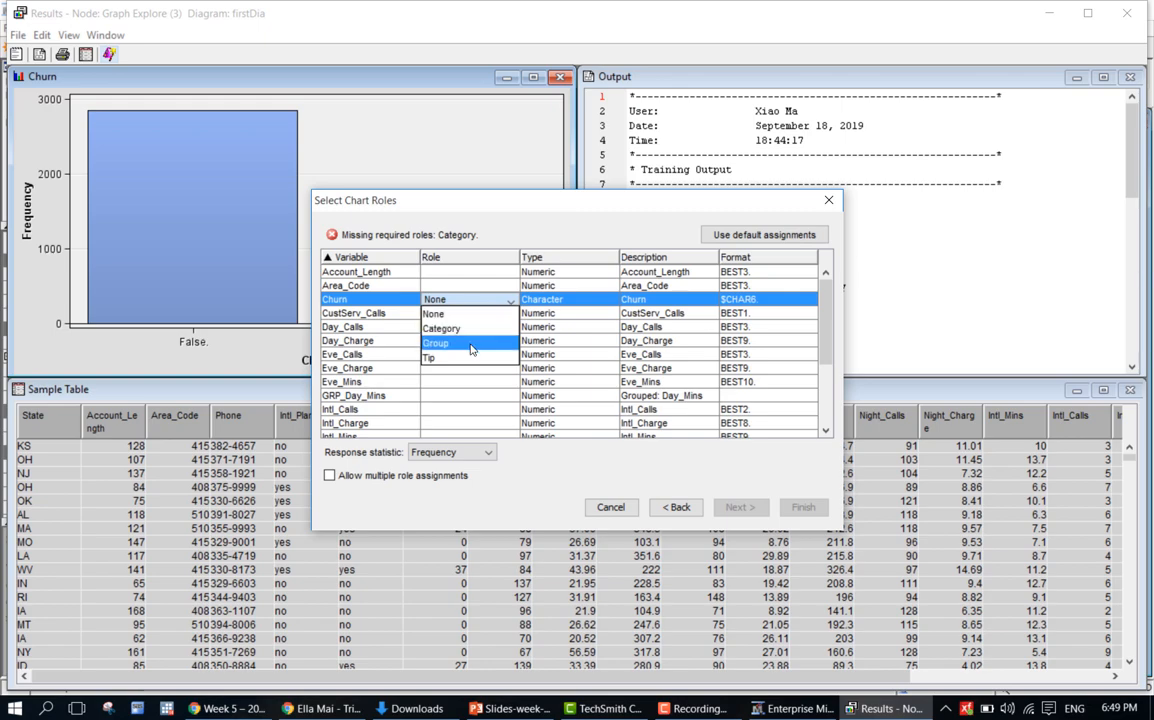
click(468, 344)
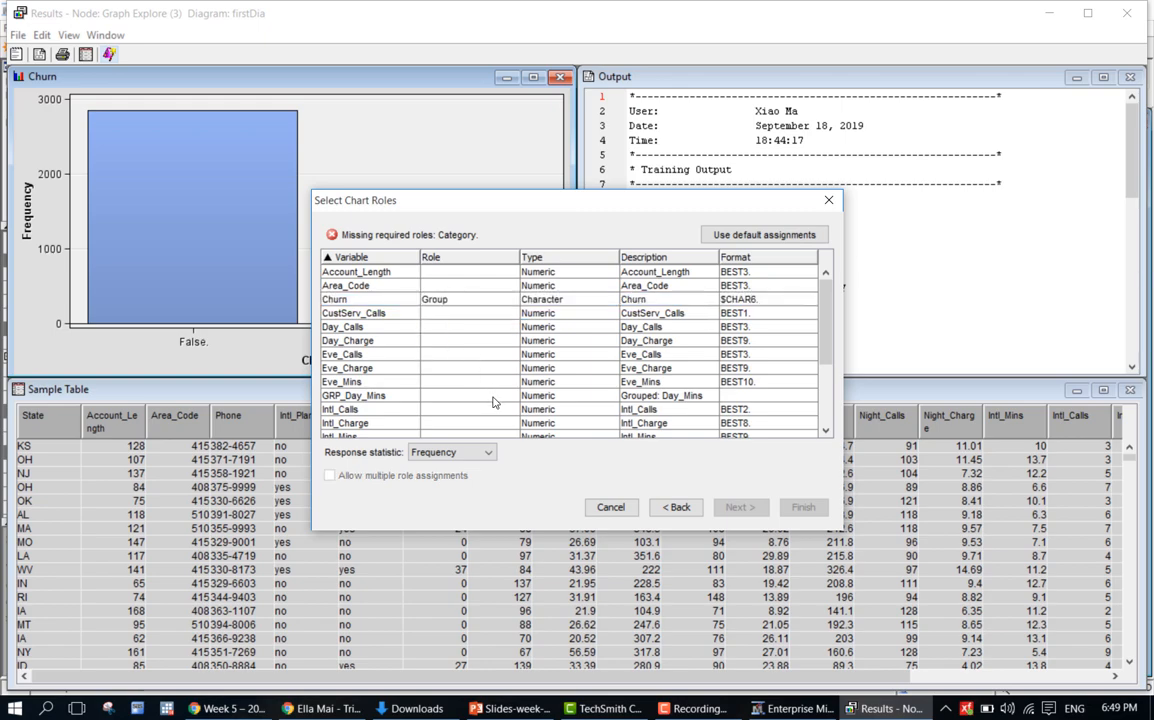
click(463, 396)
click(480, 425)
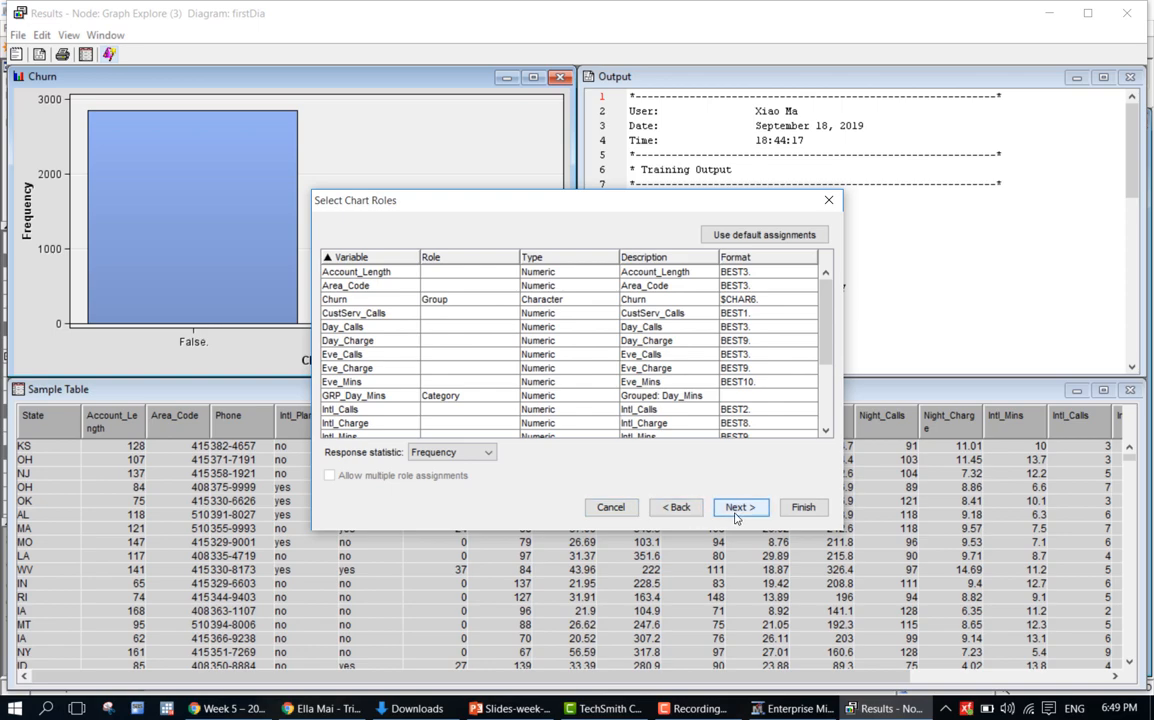
Without a data filter, title the chart "Barchart 2", label the X axis "Frequency" and the Y axis "Day_mins", and create it
click(738, 512)
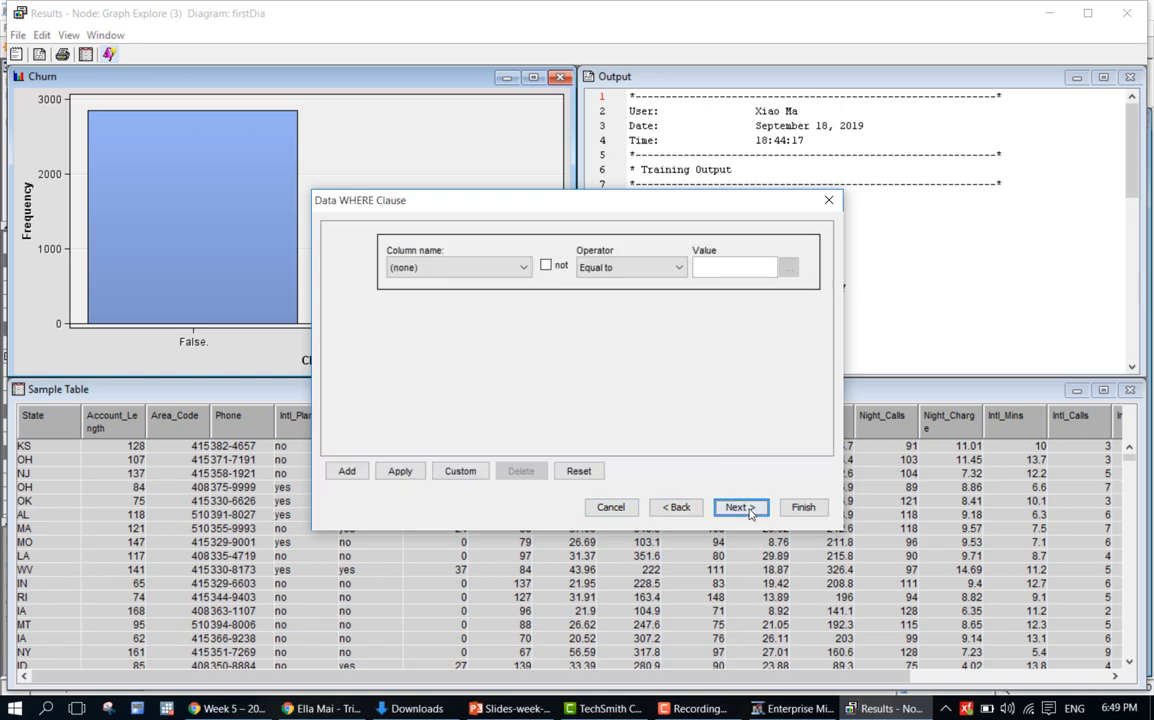
click(738, 508)
click(667, 310)
click(642, 285)
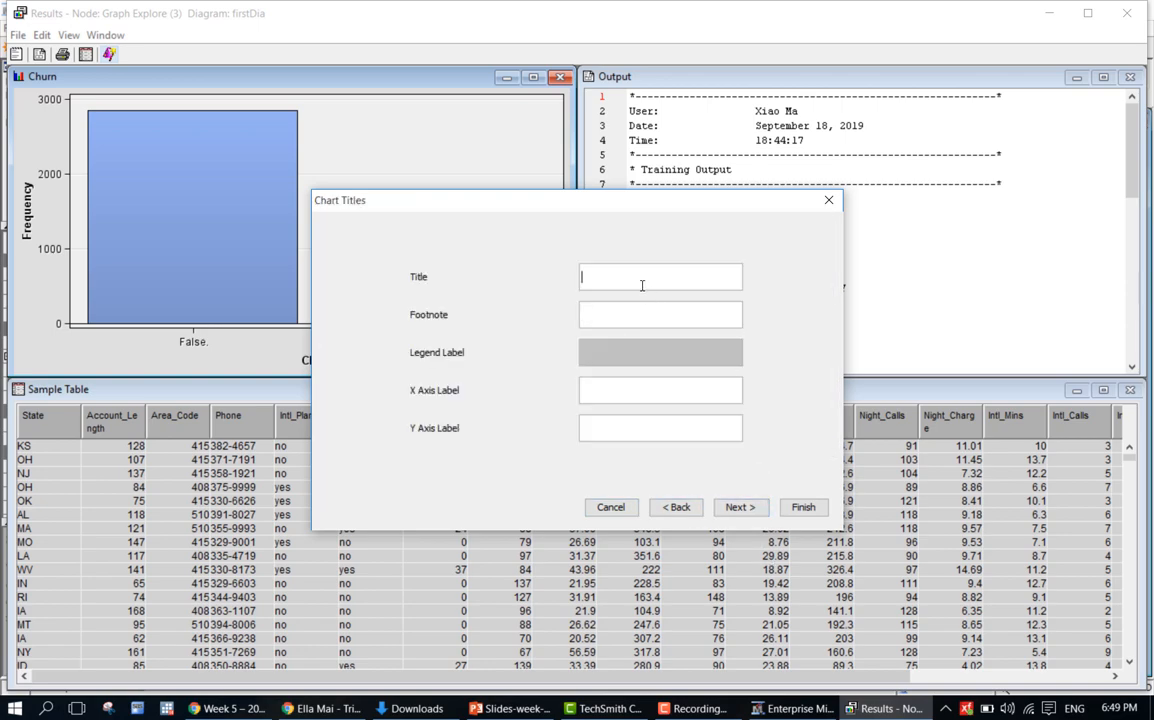
text(Barchart 2)
click(655, 391)
text(Frequency)
click(652, 432)
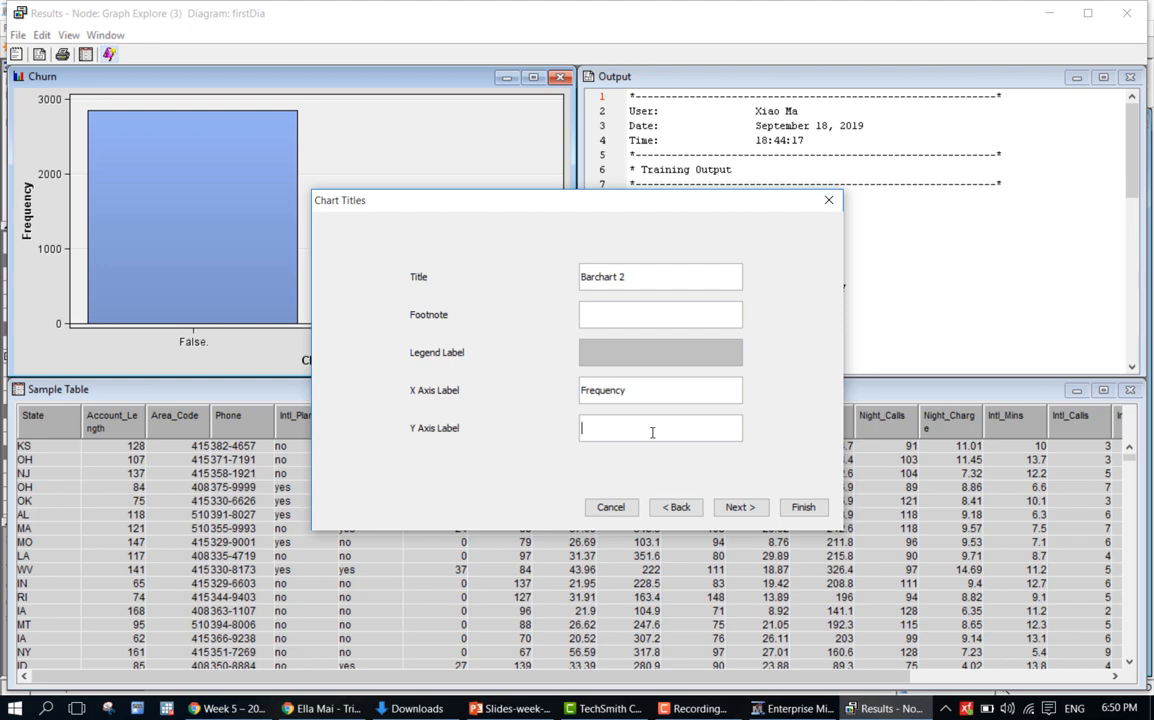
text(Day_mins)
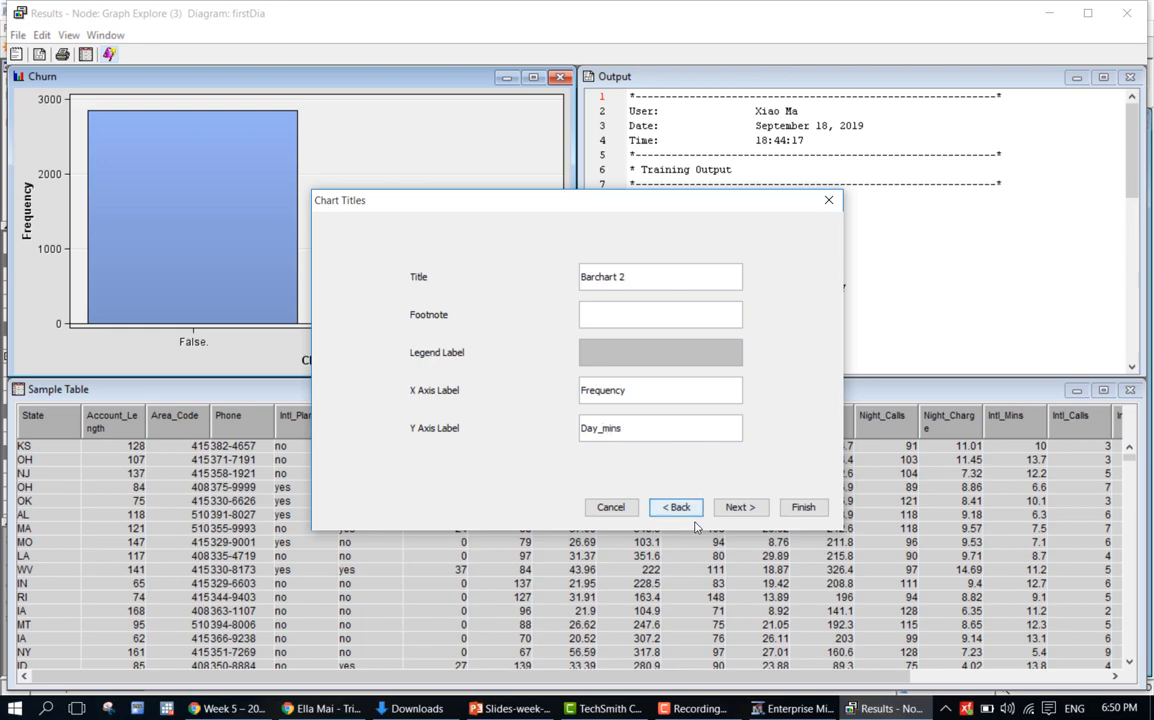
click(740, 507)
click(803, 507)
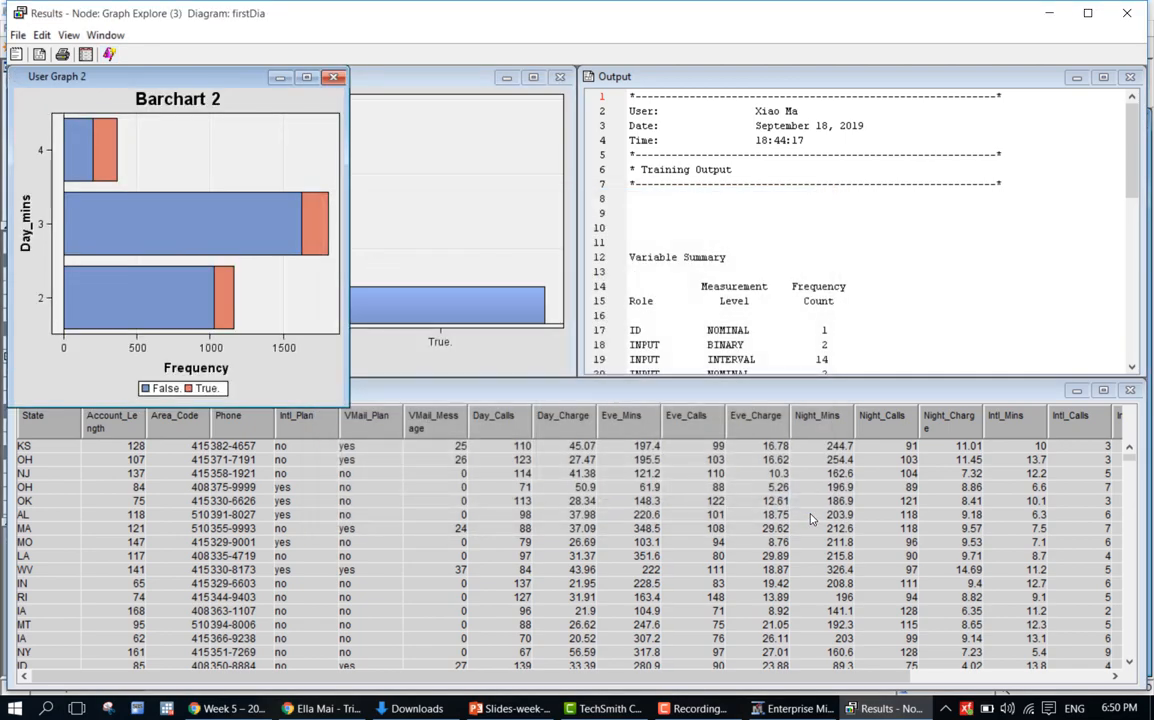
Enlarge Barchart 2, compare the Churn segments across the Day_Mins groups, and minimize the results window
double_click(274, 72)
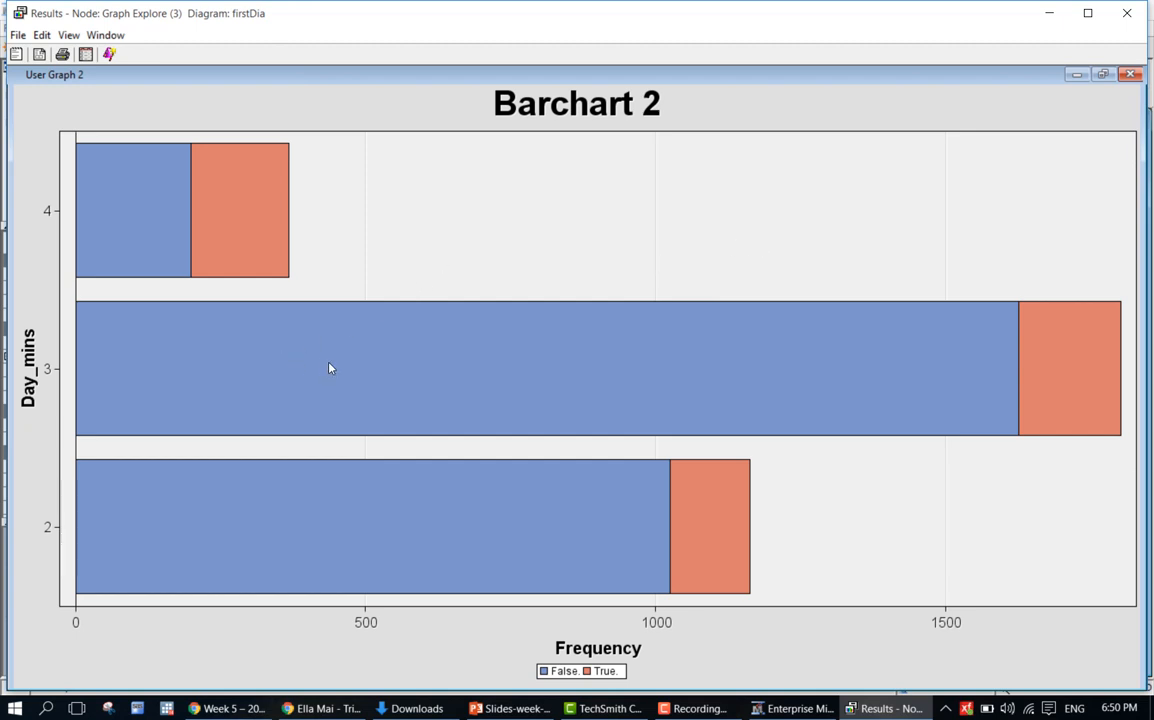
mouse_move(330, 368)
click(1048, 14)
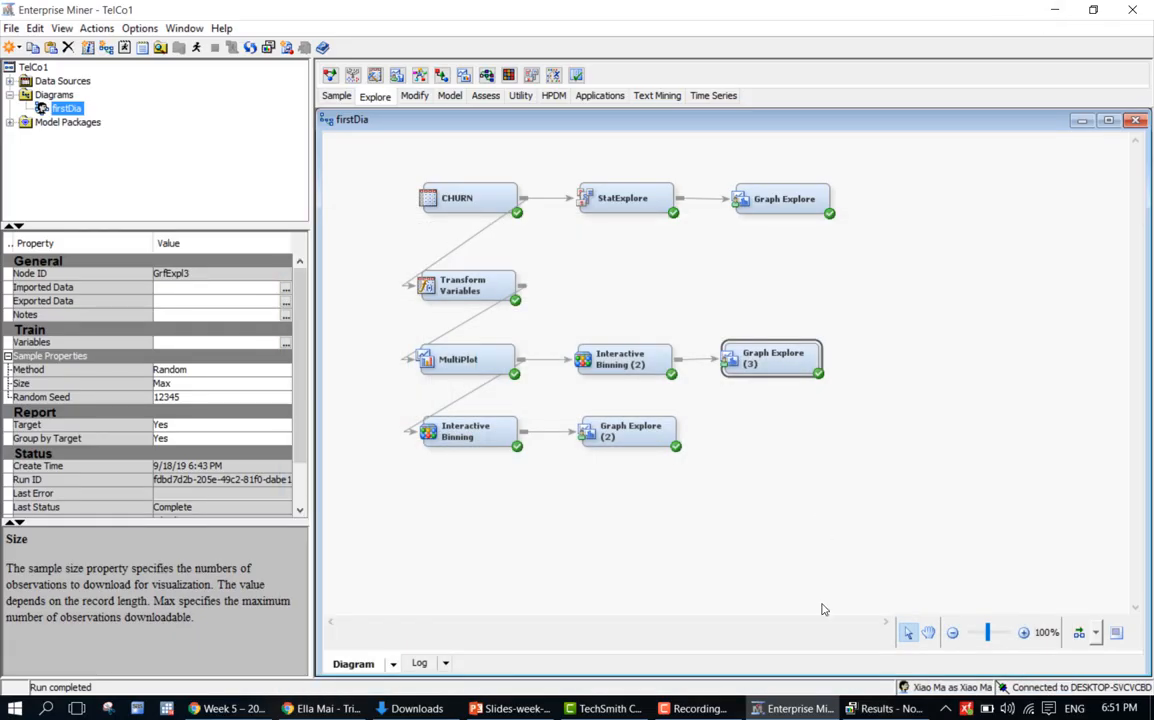
Review Barchart 2 alongside the firstDia process flow and close the Graph Explore (3) results
click(871, 710)
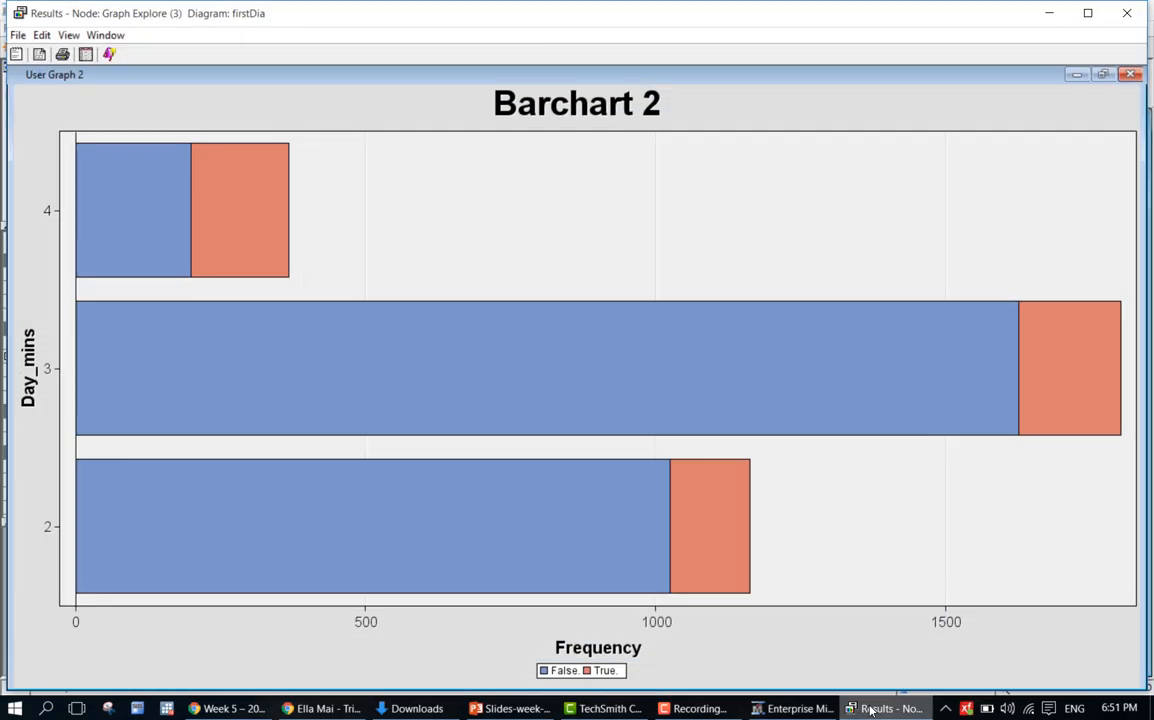
click(797, 708)
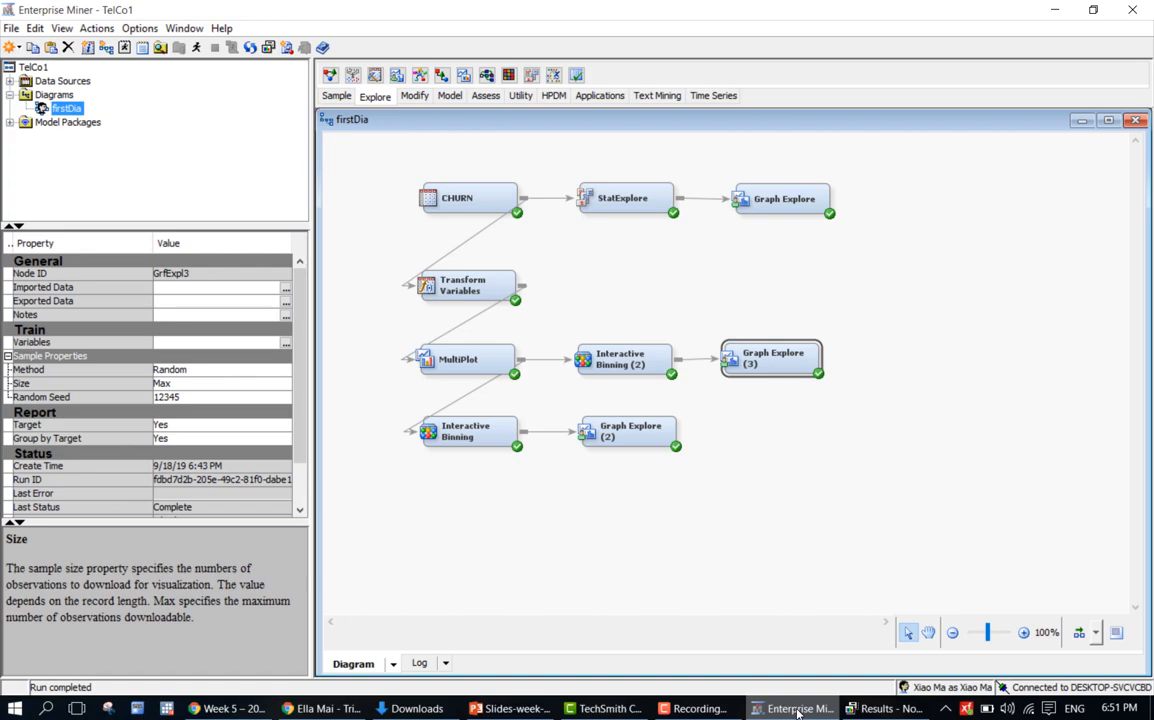
click(886, 481)
click(880, 708)
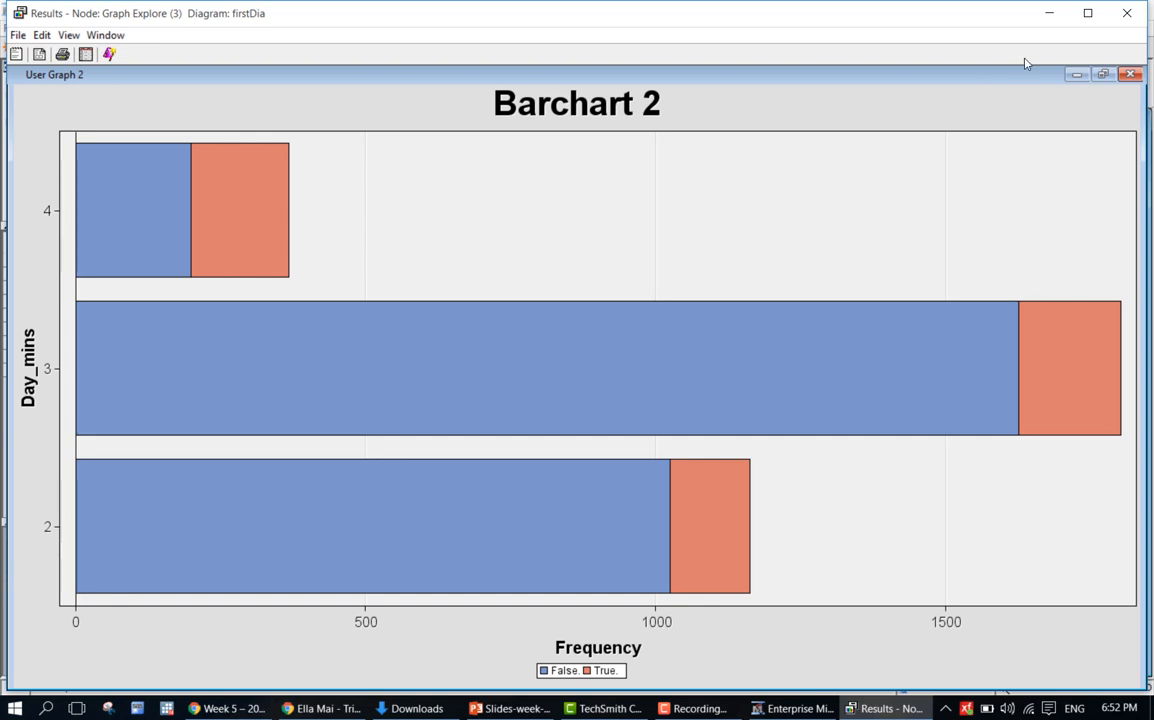
click(1124, 15)
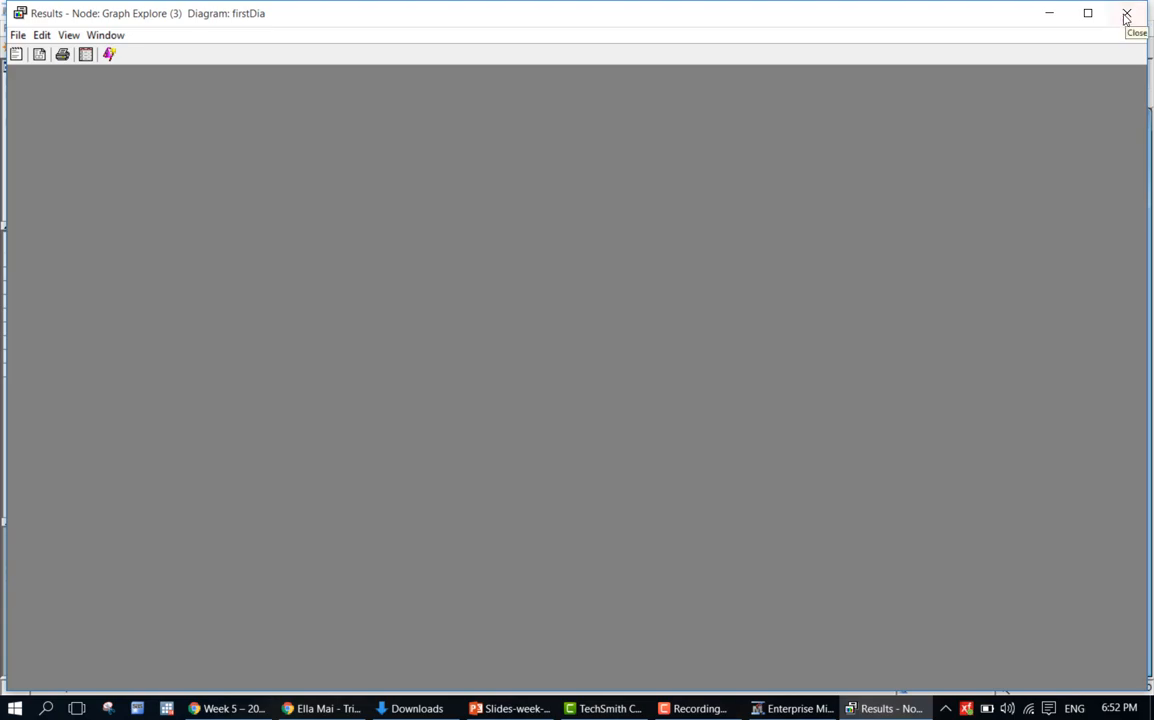